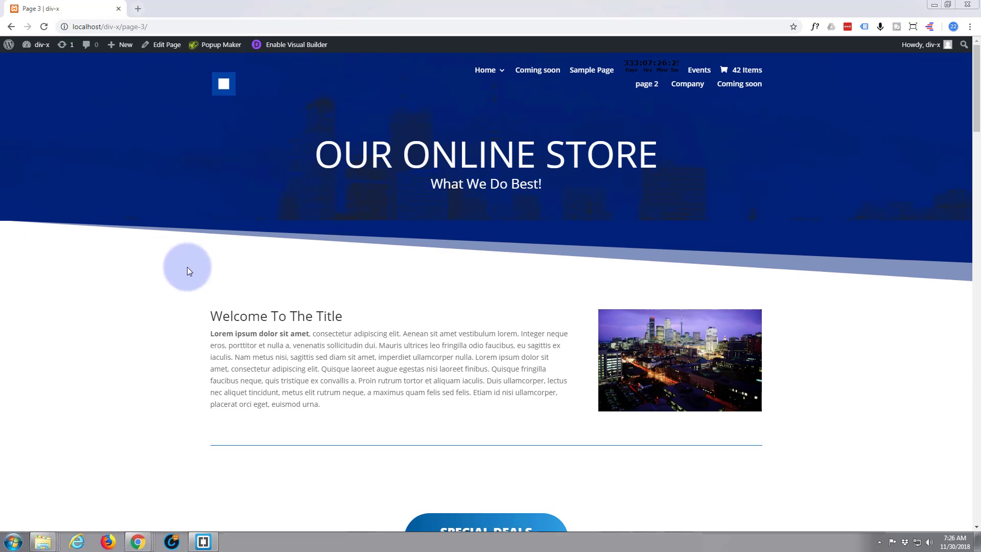
- Open the online store page in the Visual Builder for editing
scroll(139, 271, down, 3)
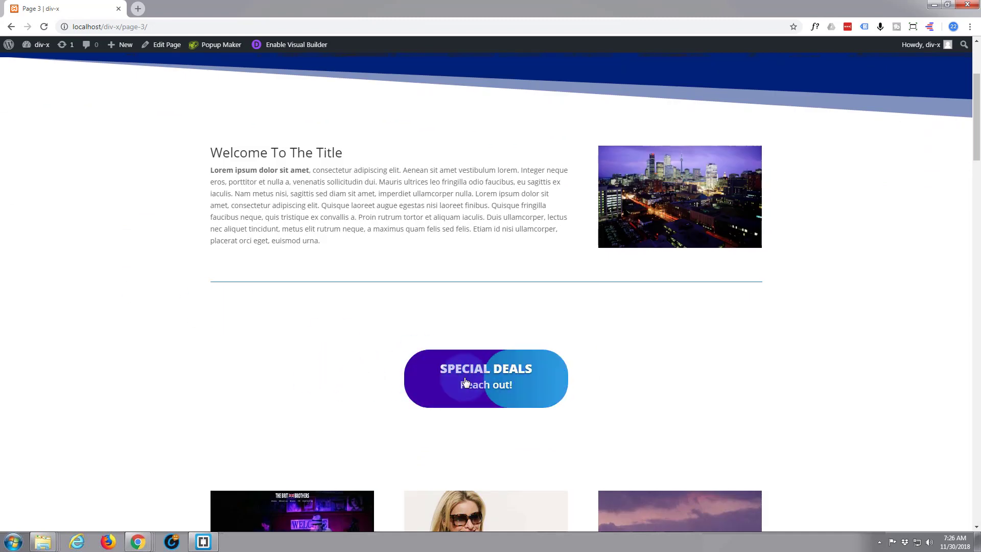
scroll(272, 376, up, 2)
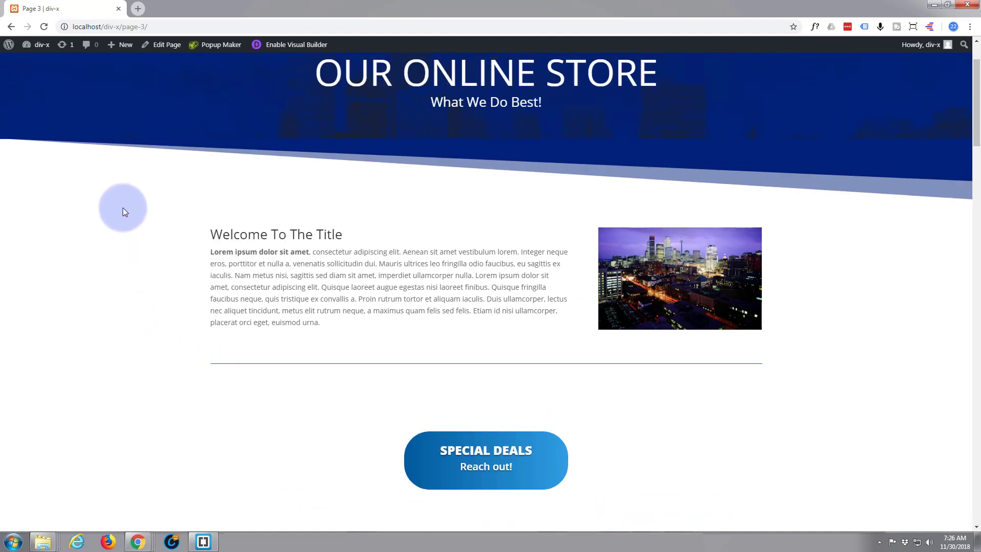
scroll(123, 207, up, 1)
scroll(109, 213, up, 1)
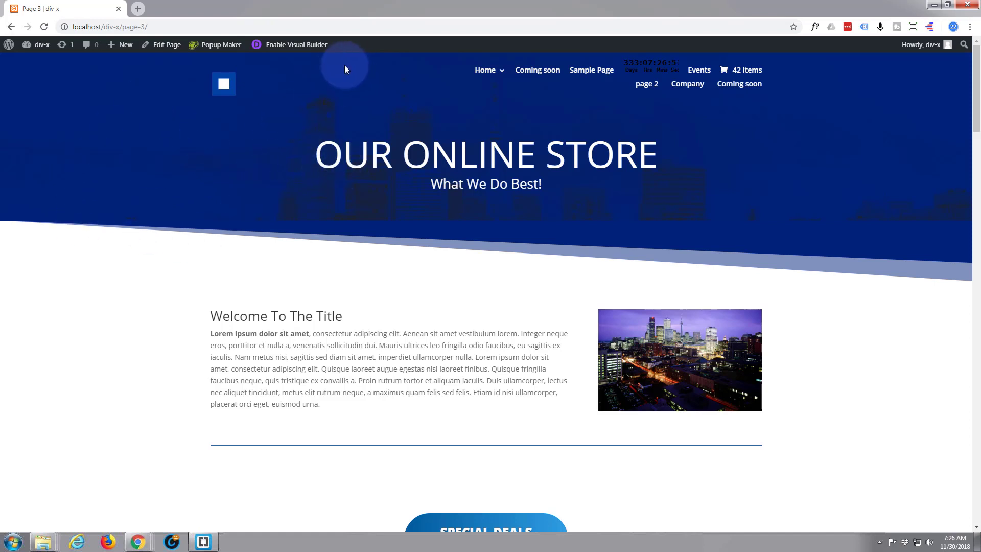
click(293, 46)
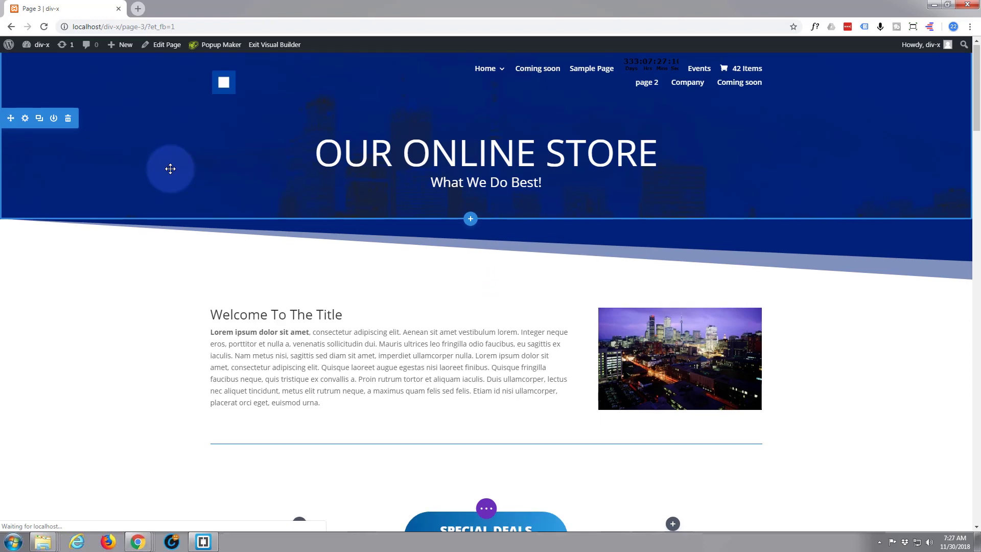
- Insert a regular section with a three-column row between the divider line and the Special Deals button
scroll(135, 223, down, 2)
scroll(135, 223, down, 3)
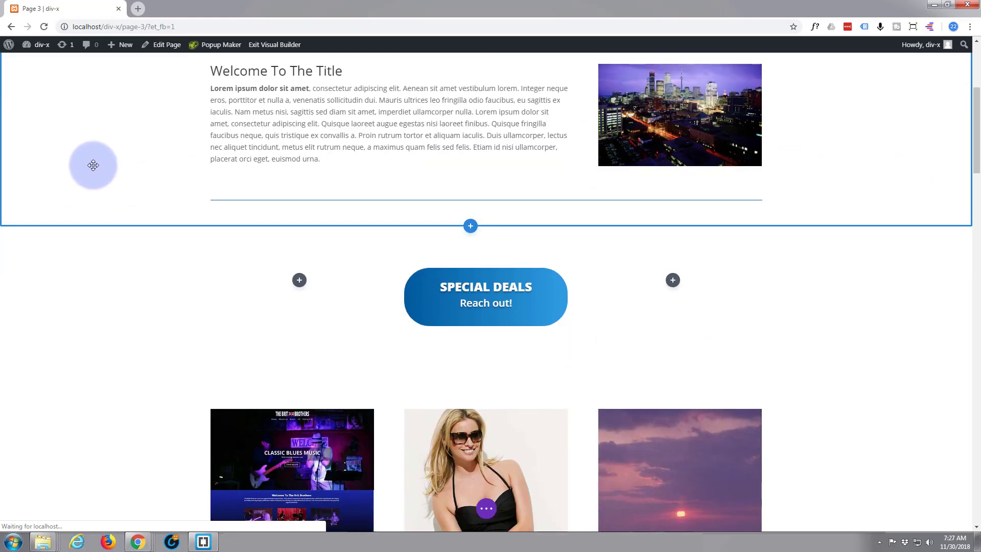
click(471, 227)
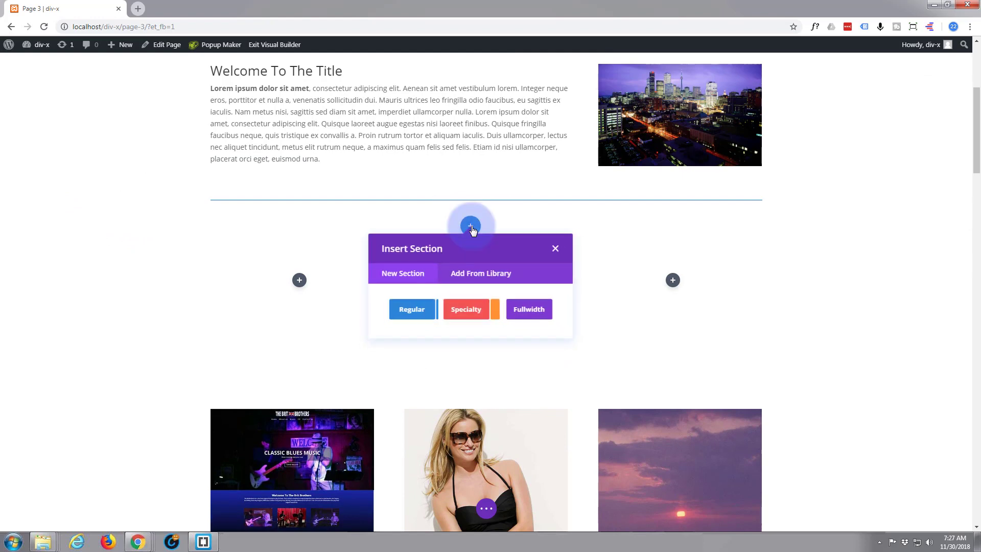
click(412, 309)
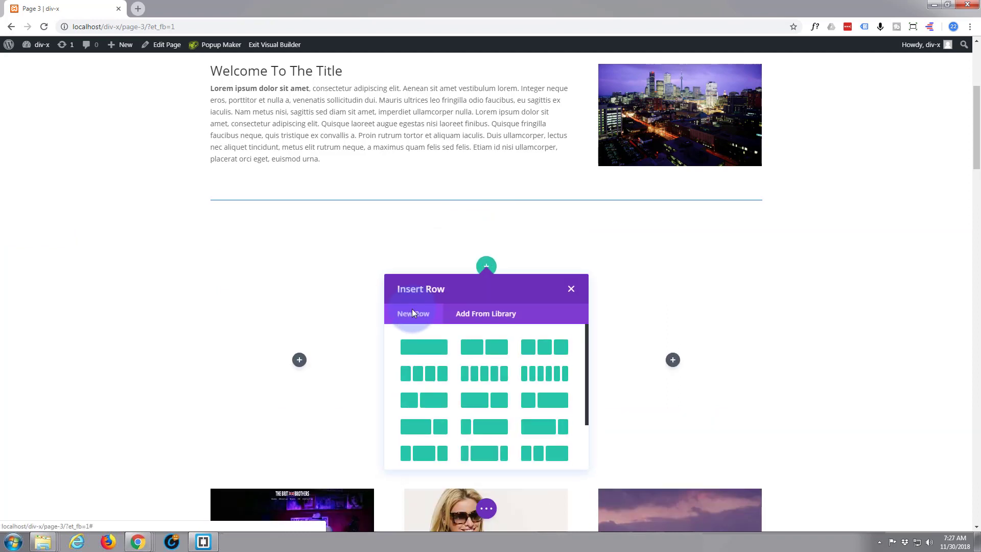
click(412, 337)
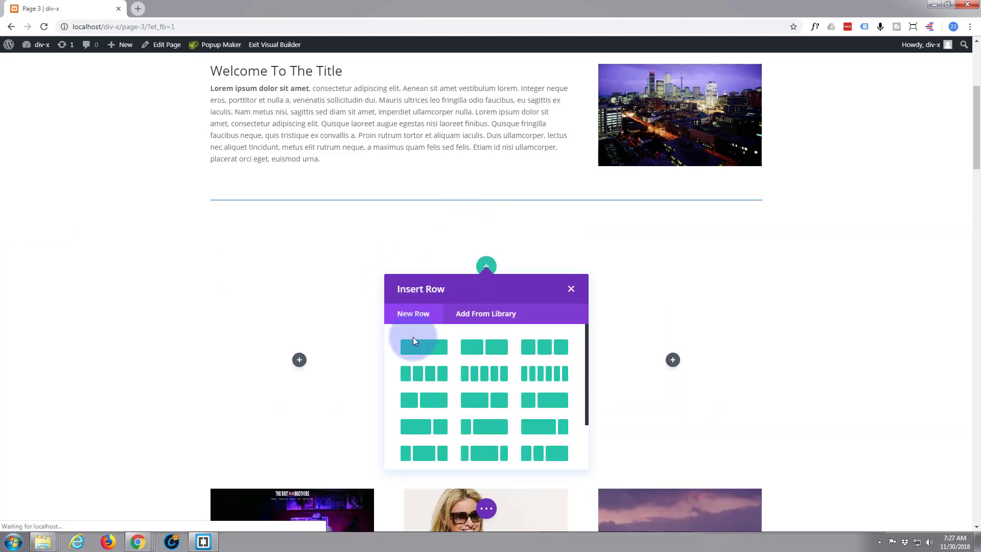
click(541, 348)
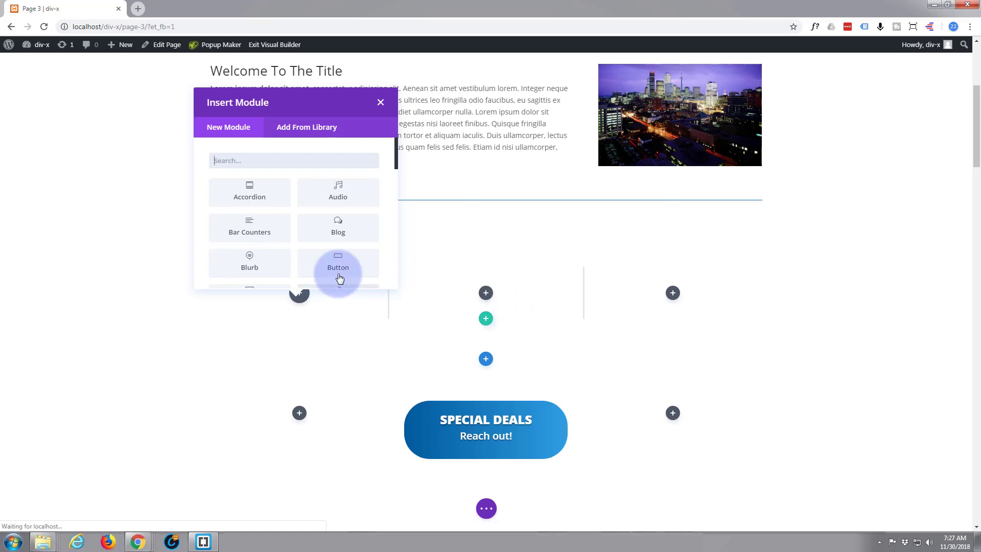
- Add a Text module to the first column of the new row and close its settings
scroll(322, 230, down, 4)
scroll(320, 228, up, 3)
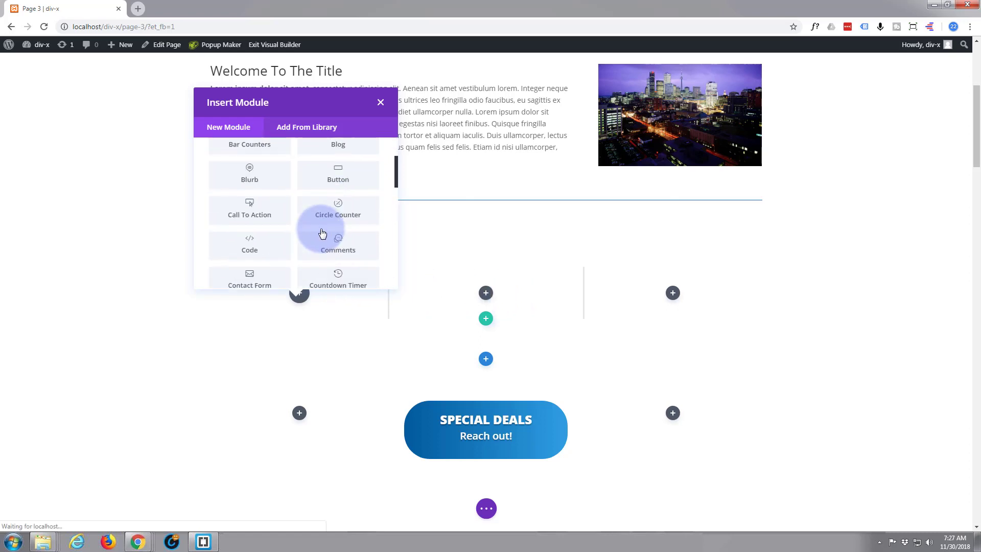
scroll(321, 229, down, 4)
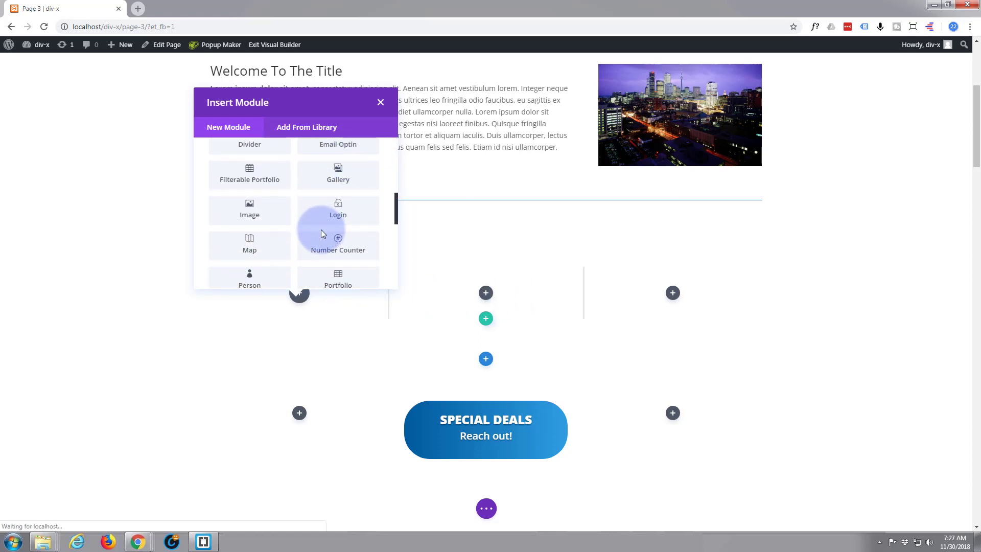
scroll(321, 231, down, 6)
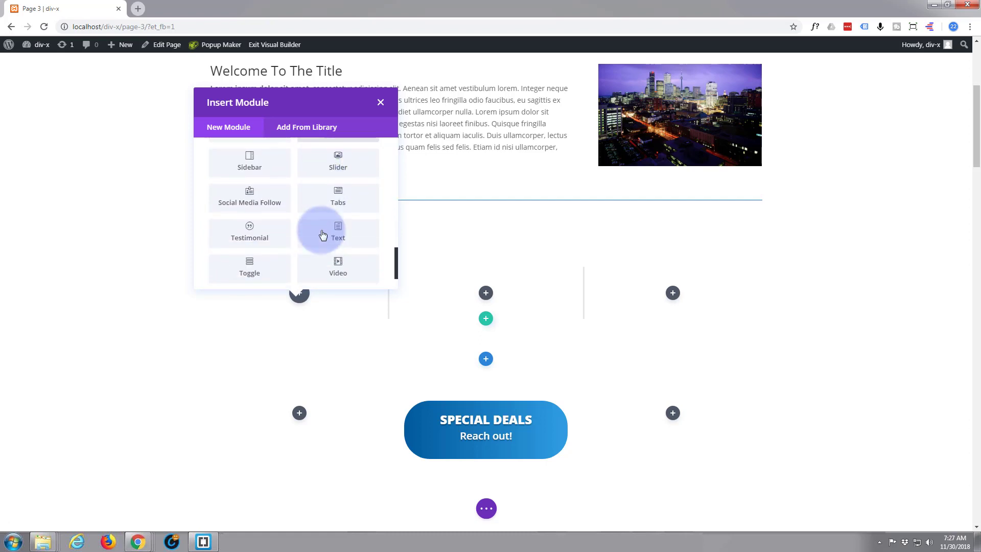
click(335, 203)
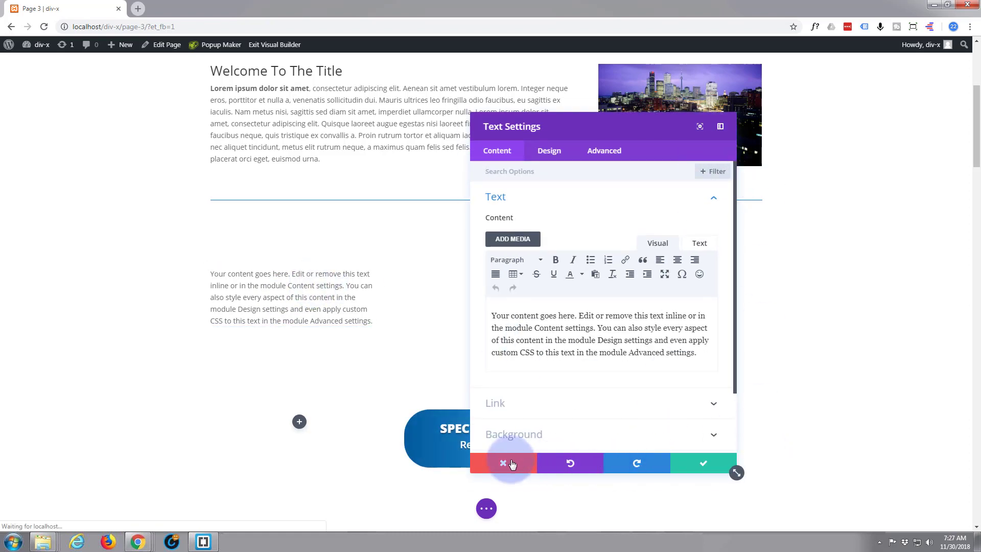
click(506, 463)
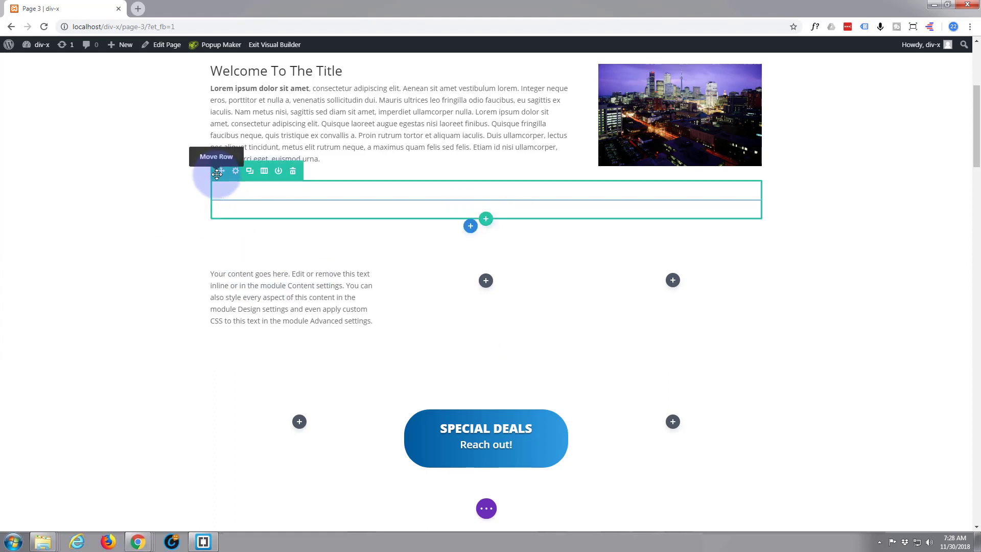
- Duplicate the row holding the blue divider line and move the copy directly above the Special Deals button
click(250, 173)
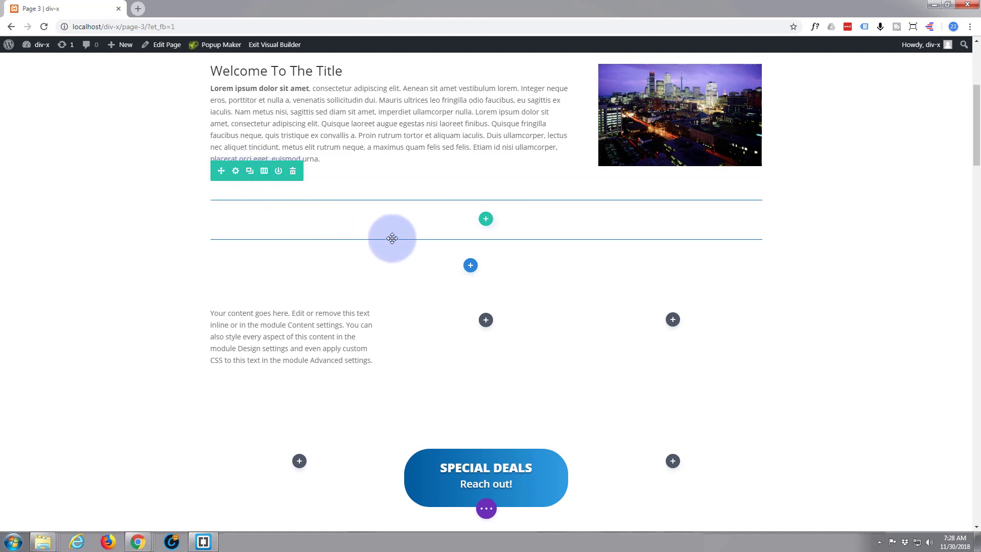
drag(229, 217, 212, 378)
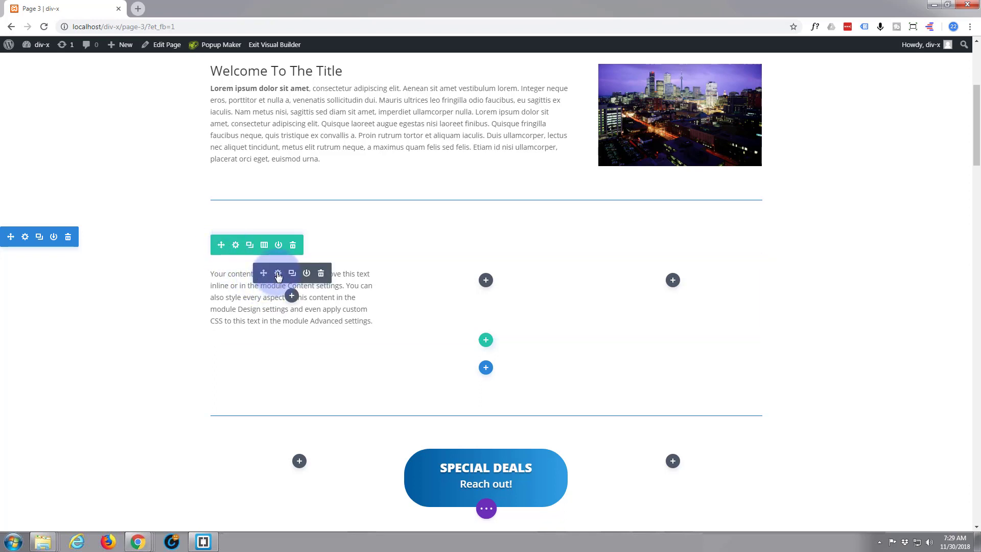
- Replace the new text module's placeholder content with "Great Stuff" and a second line reading "Check it out!"
click(278, 275)
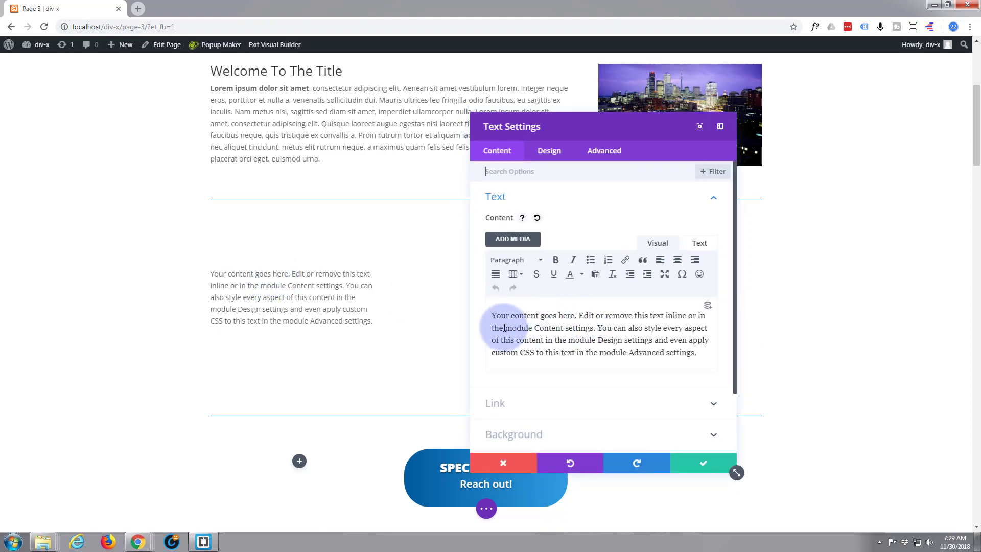
drag(488, 313, 740, 361)
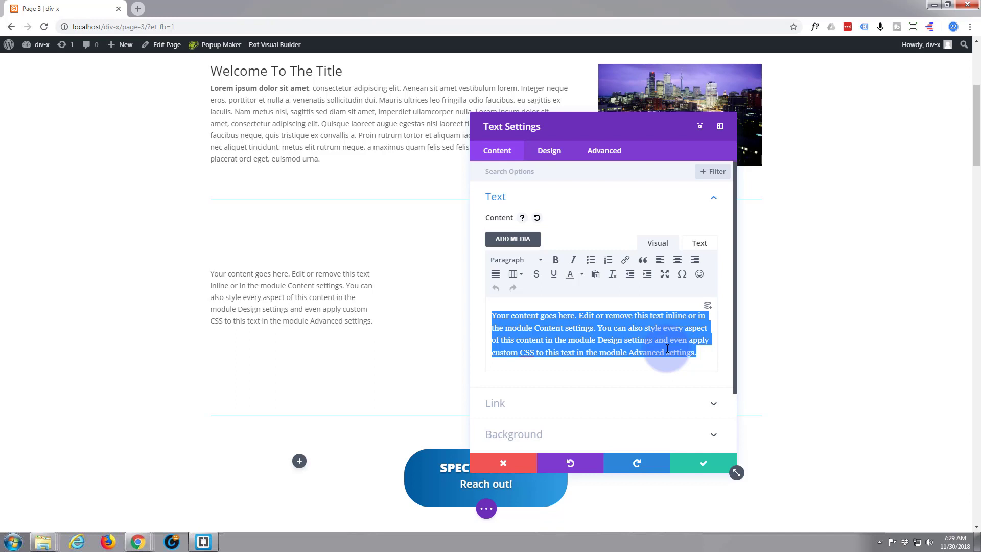
text(Great Stuff)
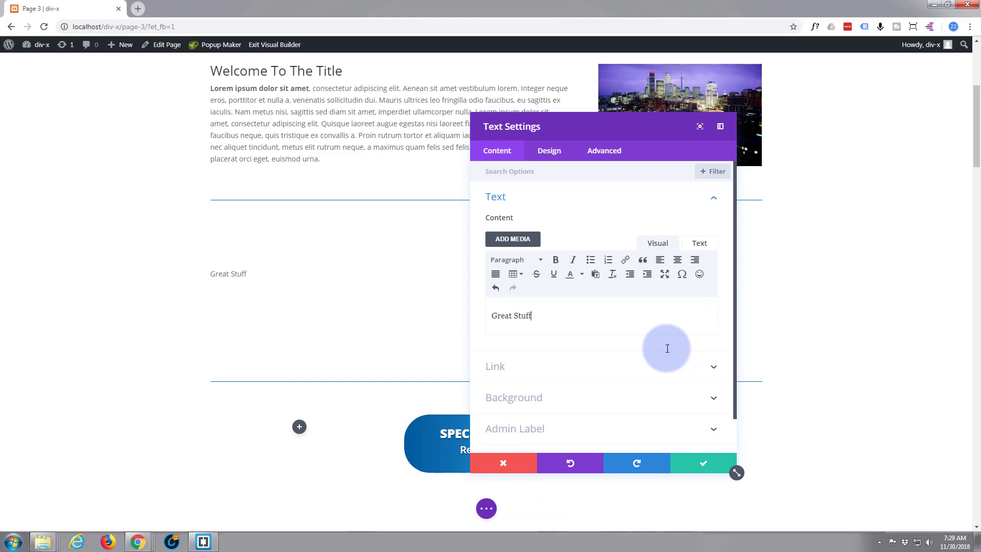
key(Return)
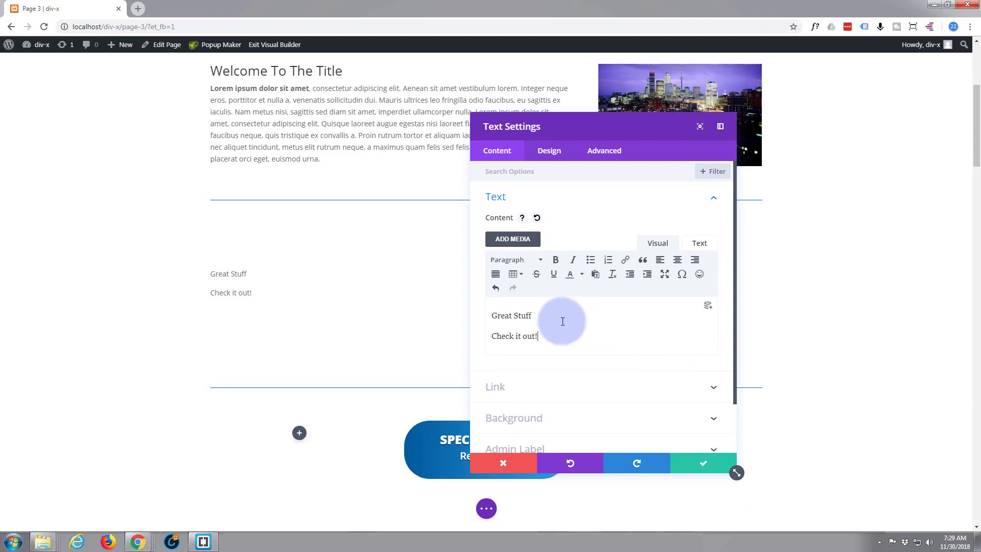
- Format "Great Stuff" as Heading 3 and "Check it out!" as Heading 4
drag(530, 313, 480, 314)
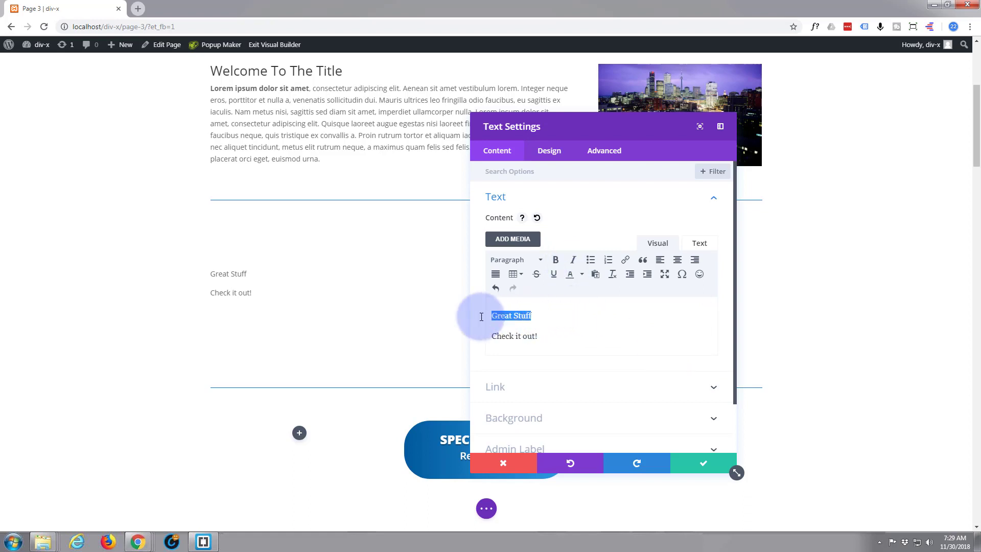
click(538, 261)
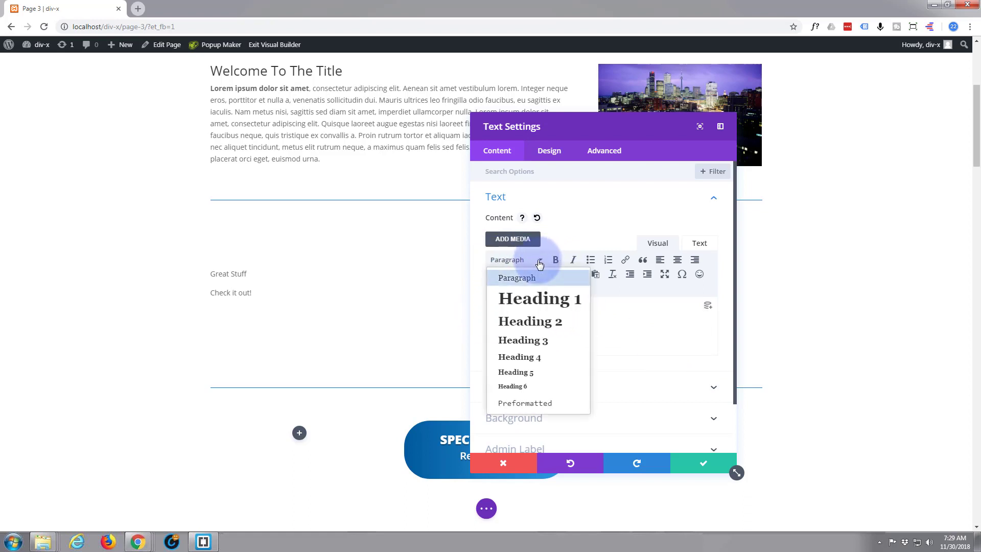
click(538, 346)
drag(539, 340, 470, 339)
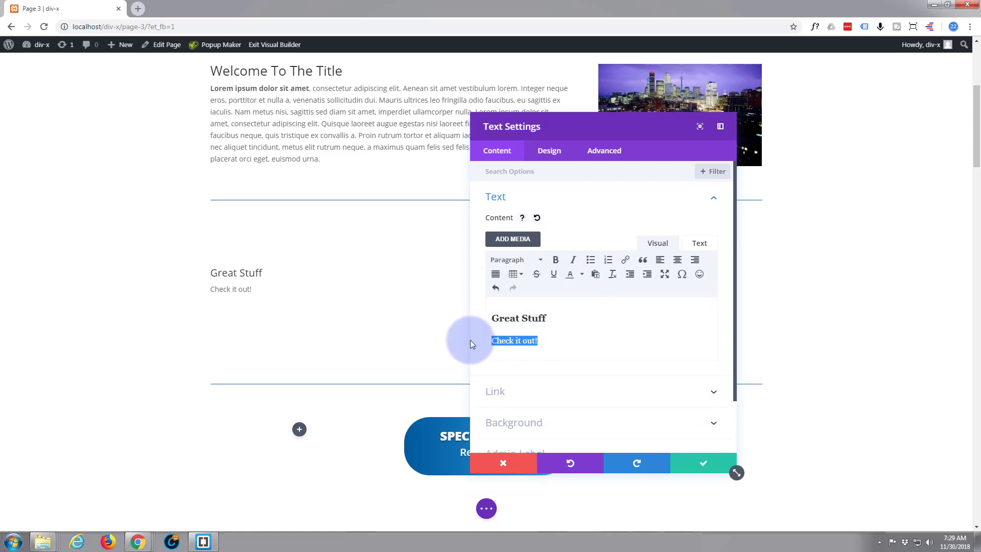
click(540, 261)
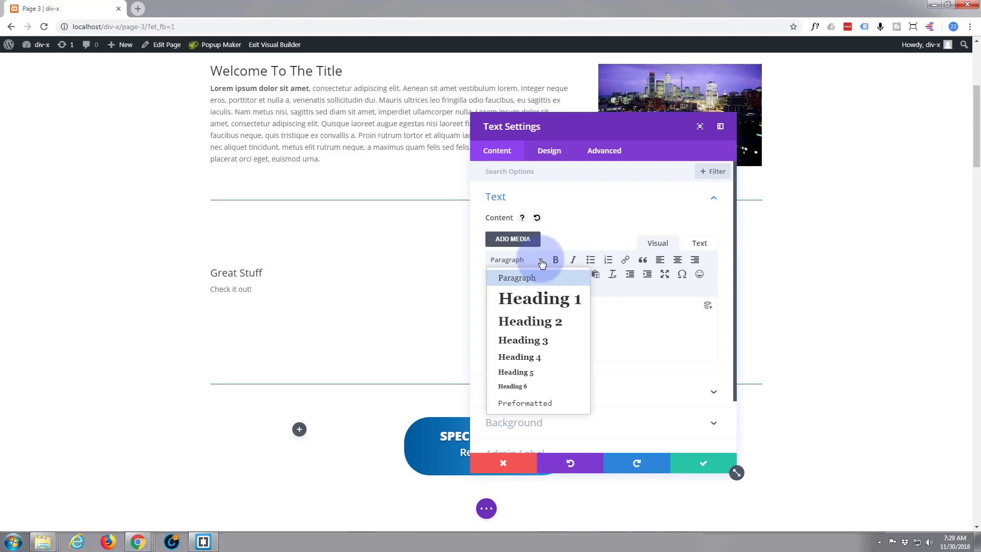
click(535, 360)
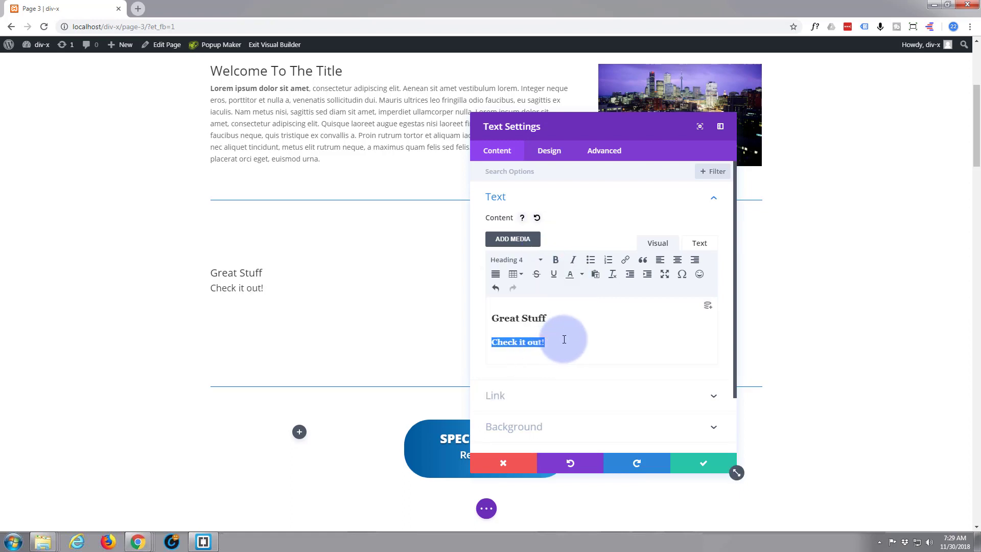
- Add a background gradient to the "Great Stuff" text module
scroll(608, 338, down, 3)
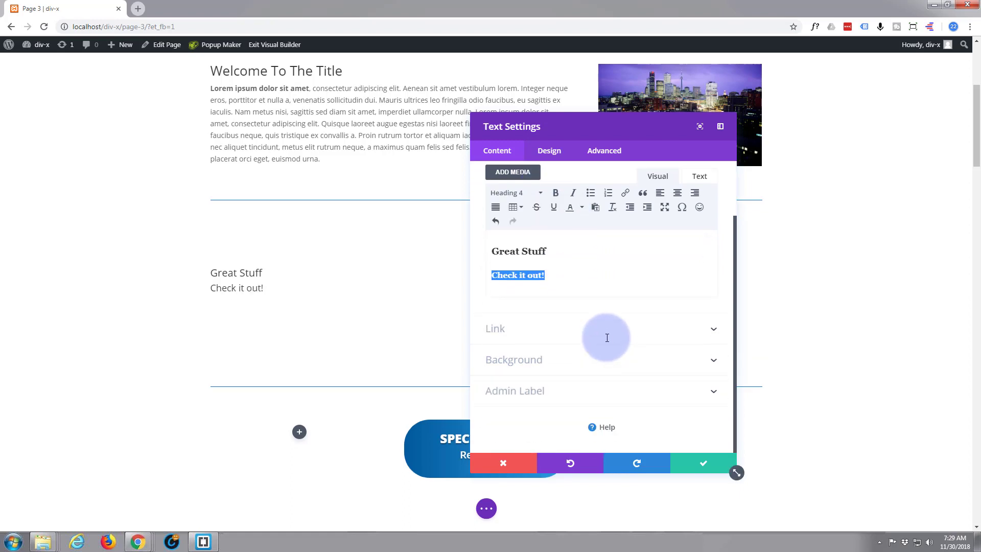
click(567, 358)
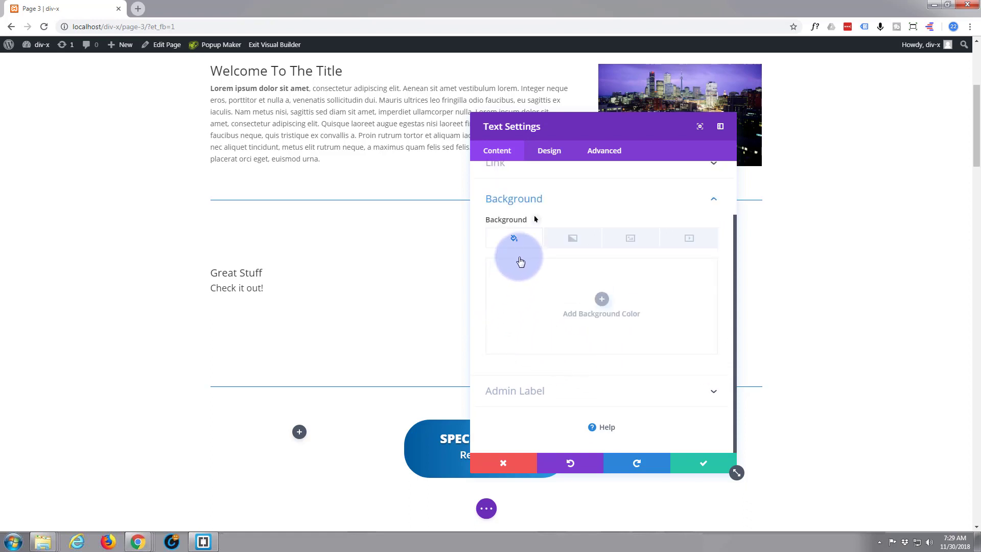
click(573, 240)
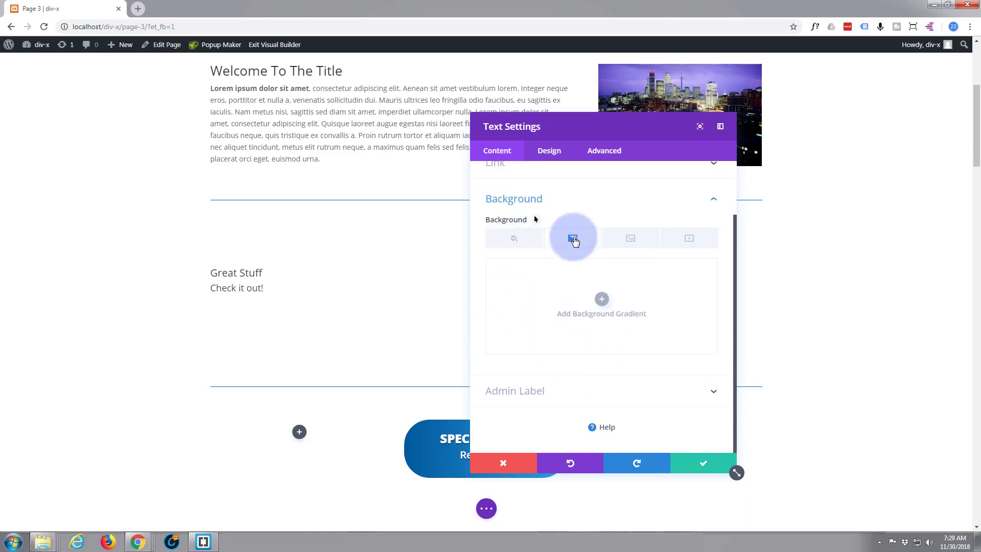
click(601, 299)
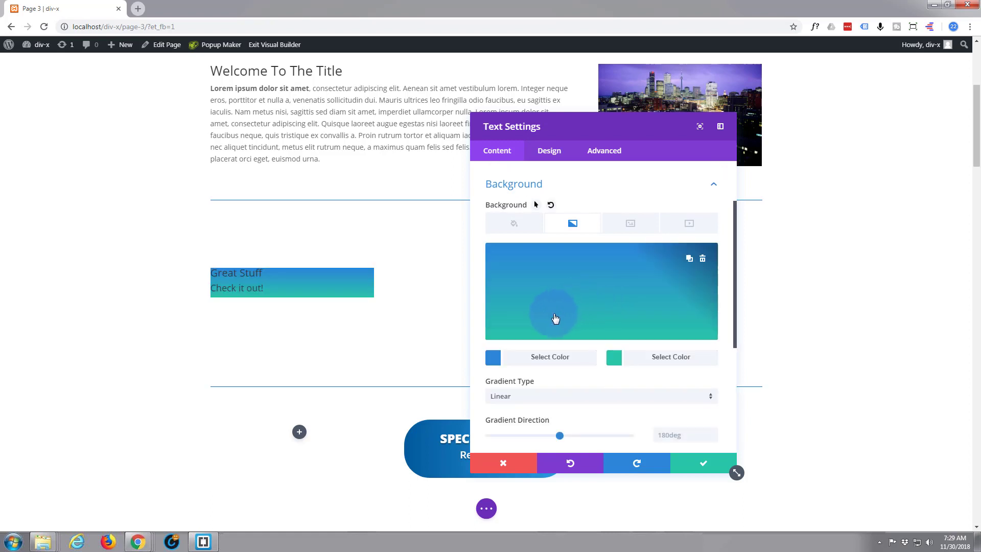
- Set the gradient's first color to dark navy blue and its second color to the lighter blue #276abc
click(493, 357)
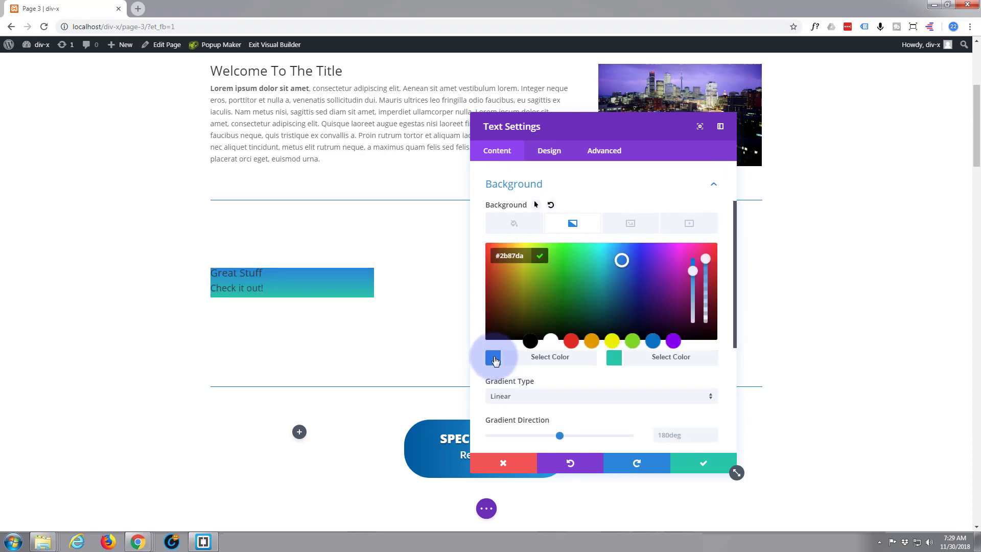
click(621, 318)
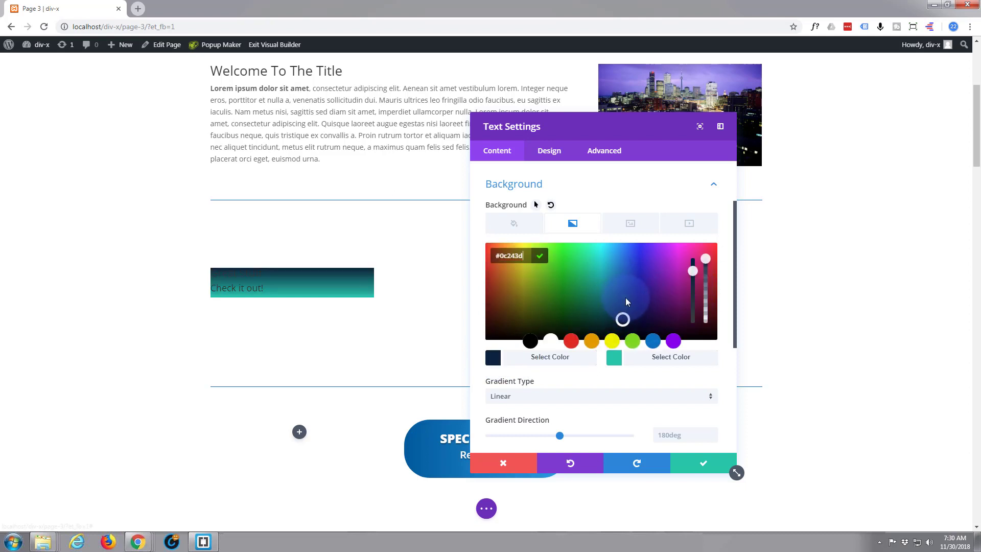
click(629, 298)
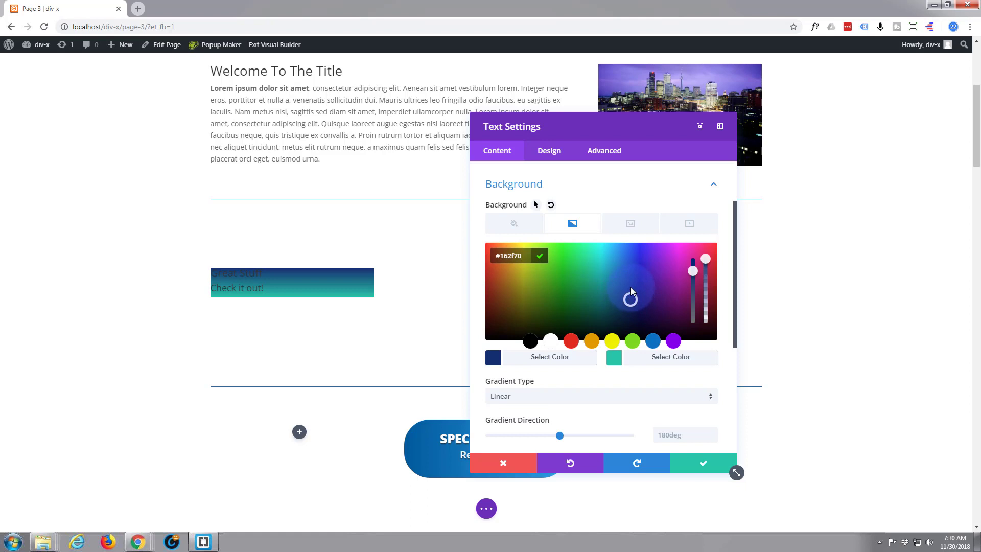
click(629, 287)
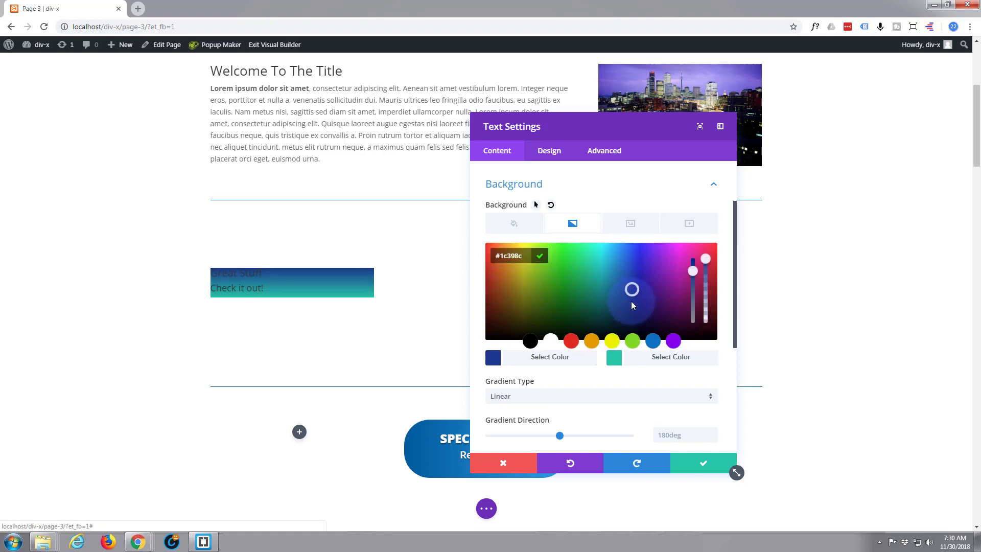
click(631, 302)
click(646, 357)
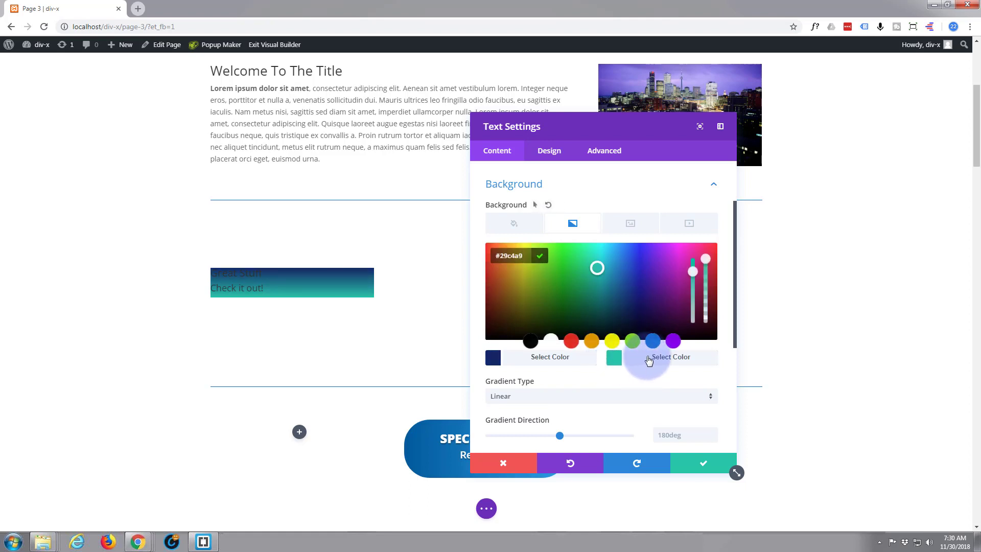
click(622, 269)
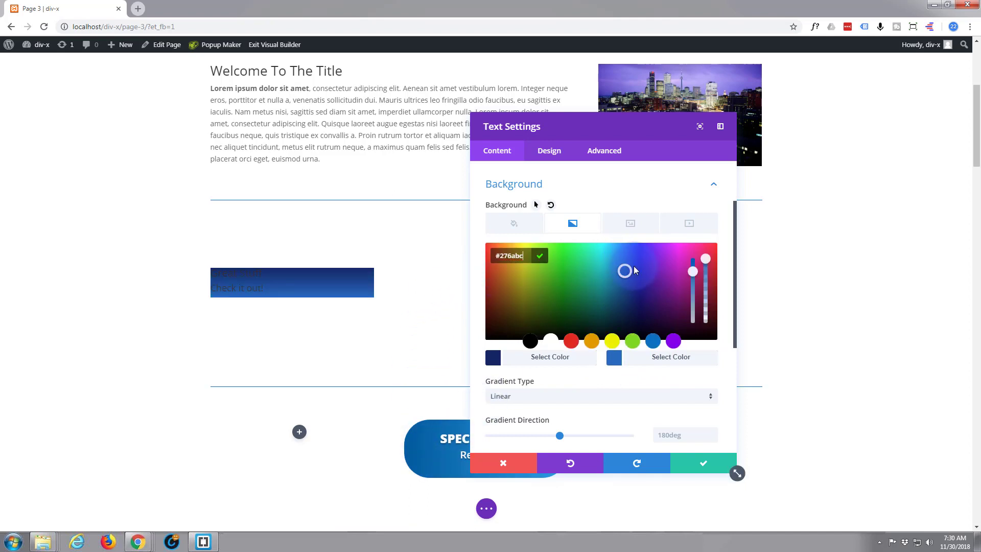
- Set the gradient direction of the "Great Stuff" text module's background to 90deg
scroll(622, 326, down, 3)
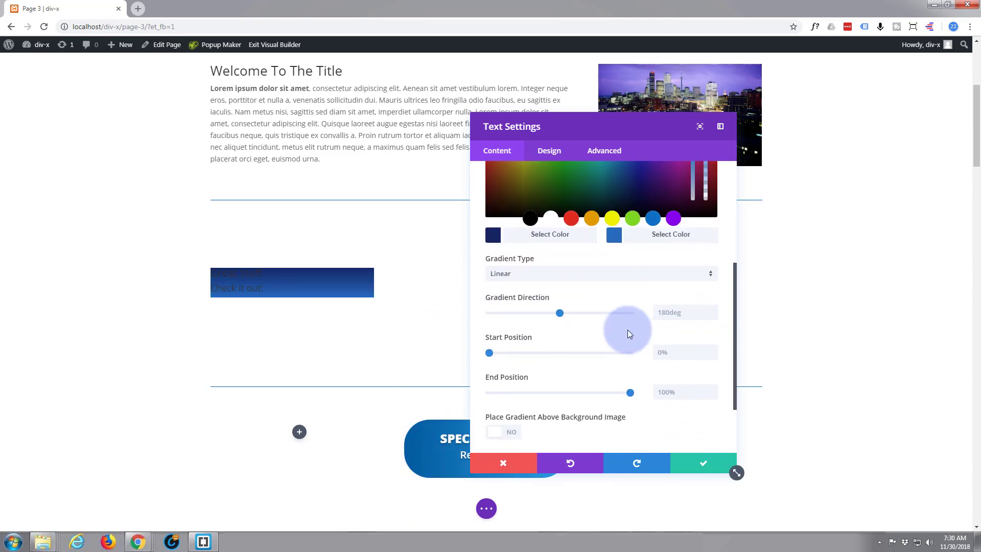
click(663, 313)
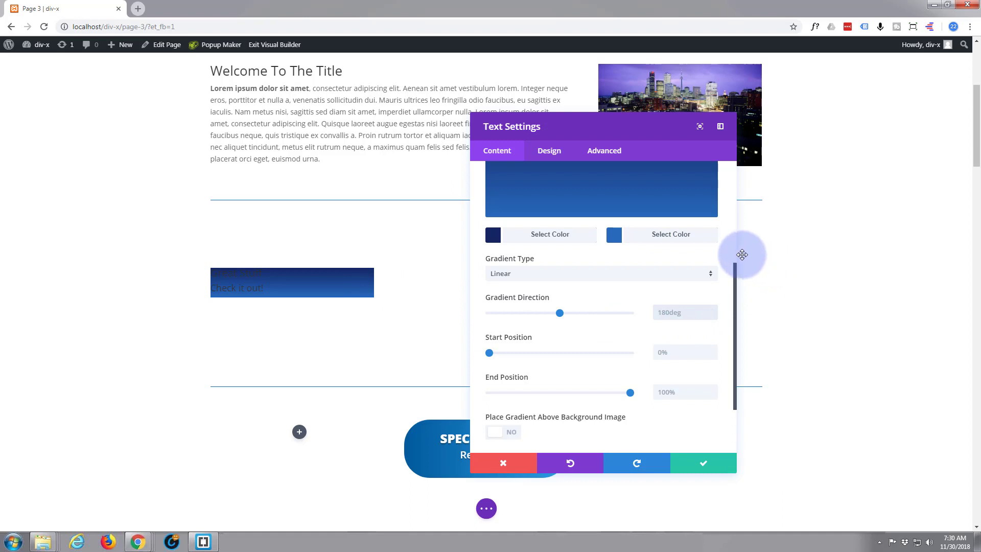
text(90deg)
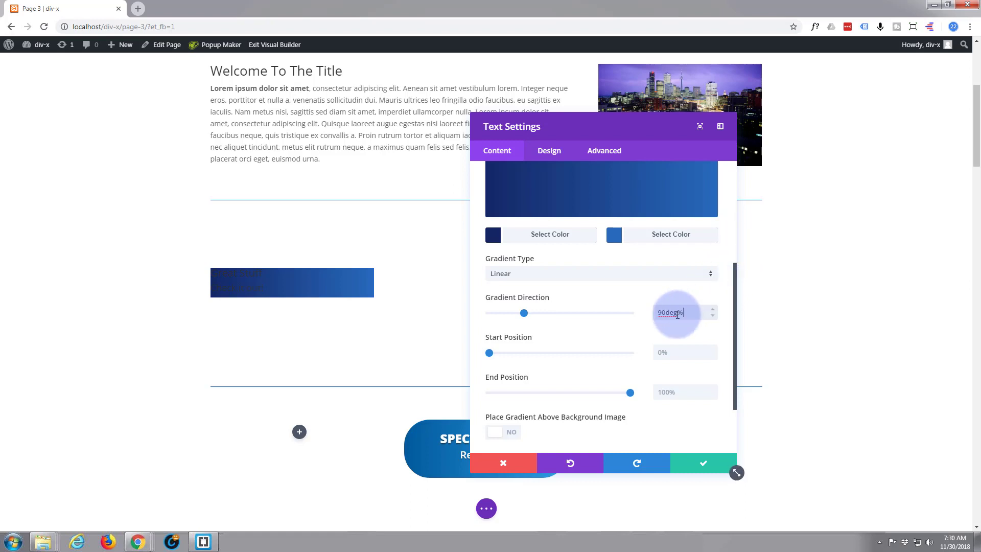
drag(676, 314, 667, 315)
drag(667, 314, 695, 313)
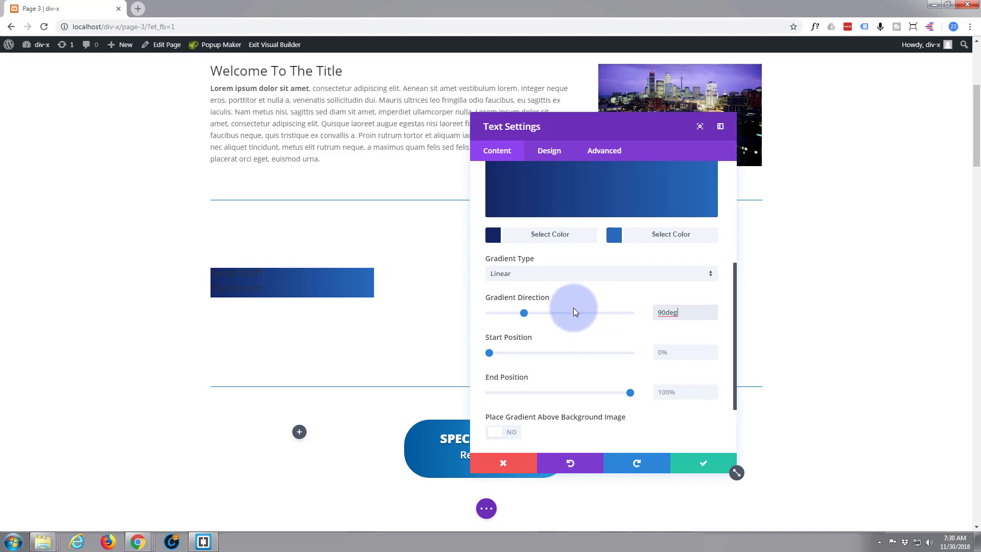
scroll(573, 307, up, 2)
scroll(568, 313, up, 3)
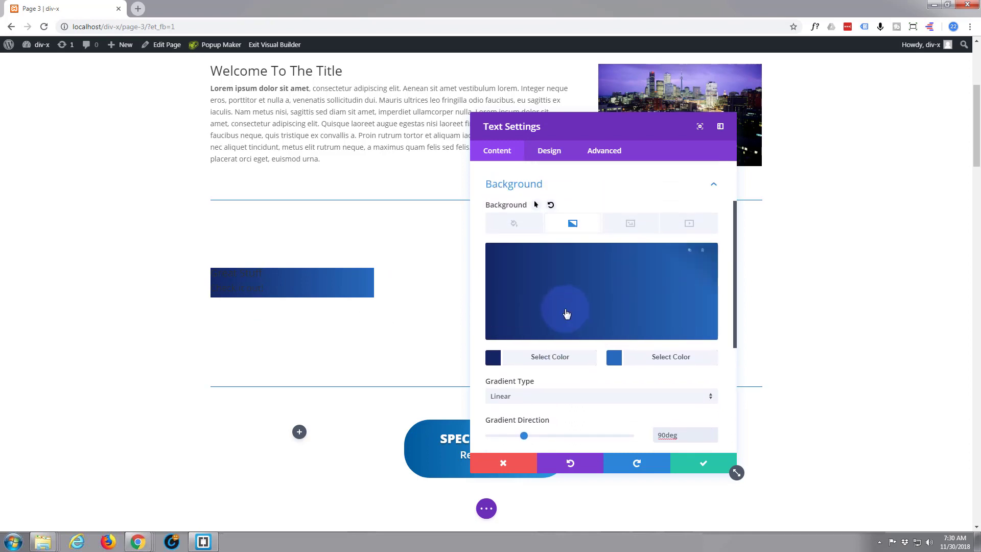
- Center the module's text orientation and set its text color to Light
click(550, 151)
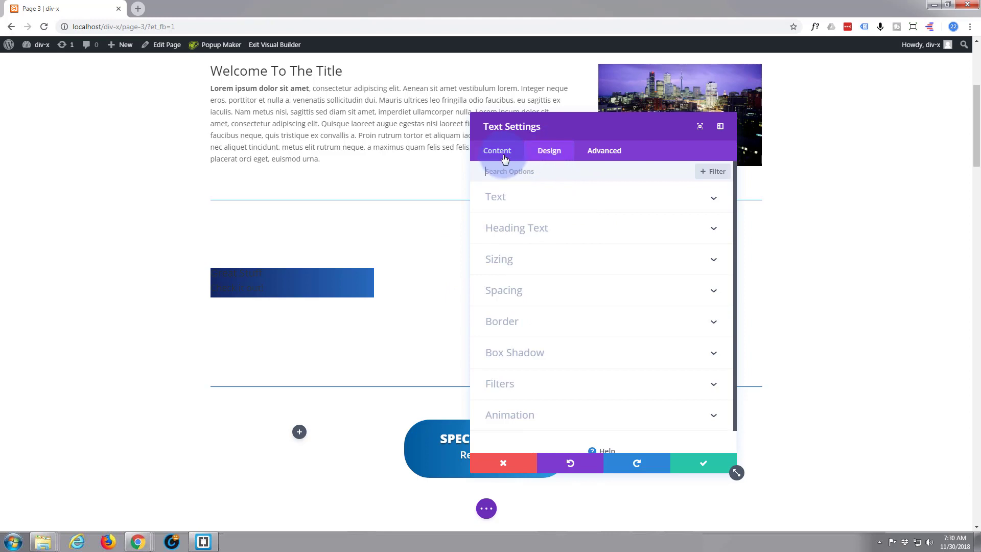
click(575, 203)
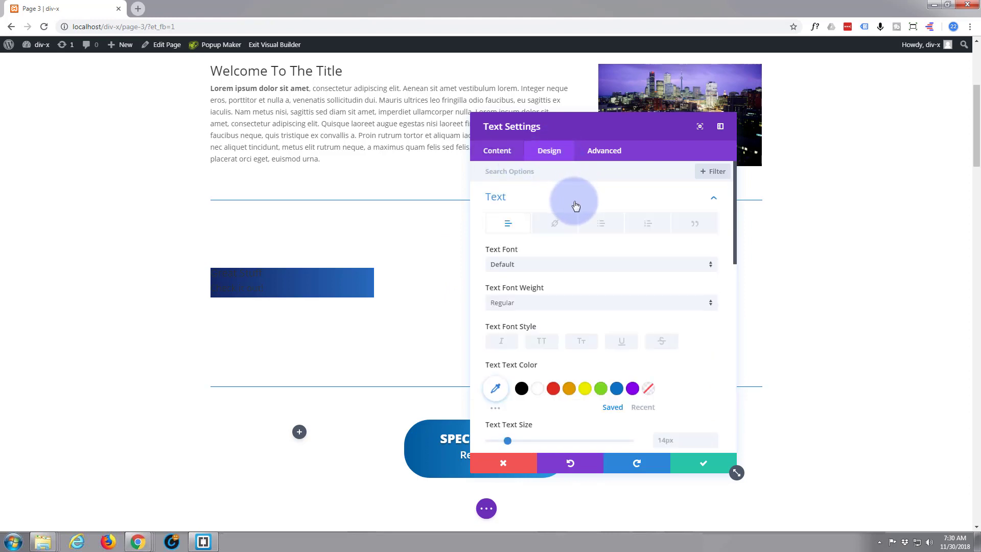
scroll(602, 236, down, 3)
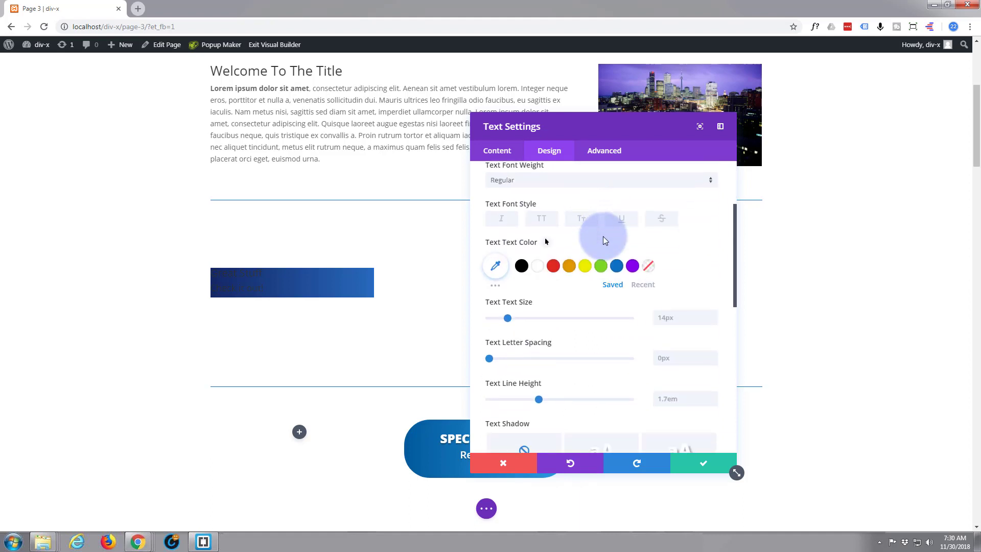
scroll(602, 236, down, 3)
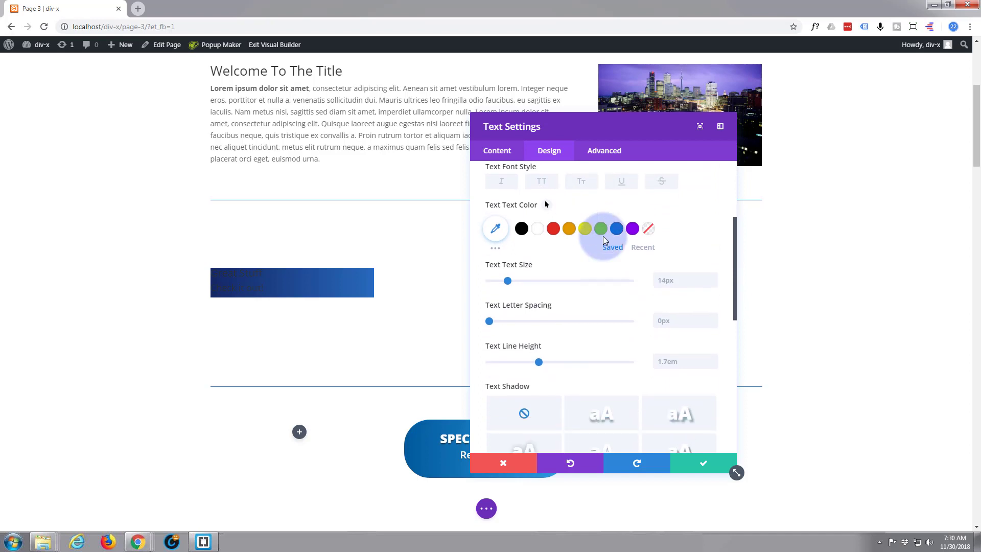
scroll(602, 236, down, 1)
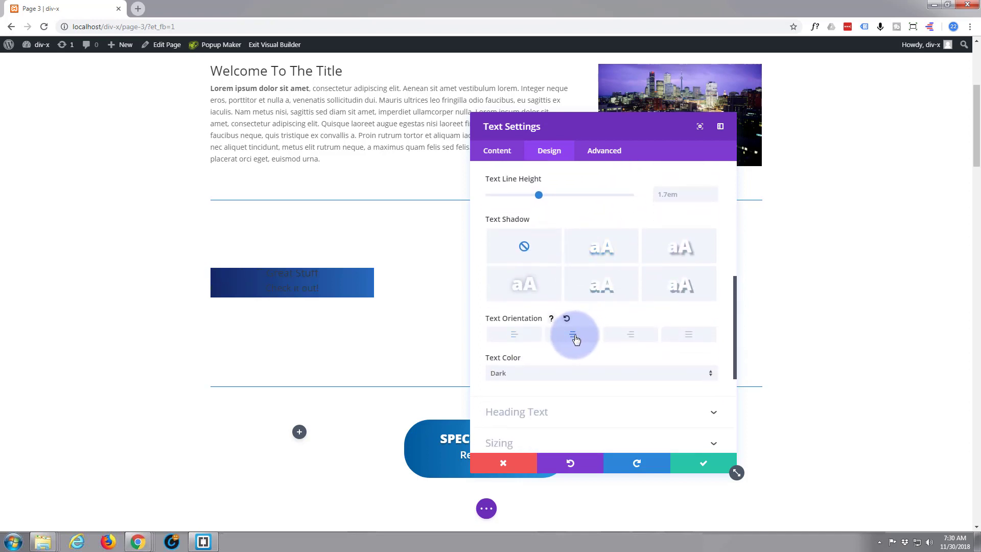
click(710, 378)
click(582, 384)
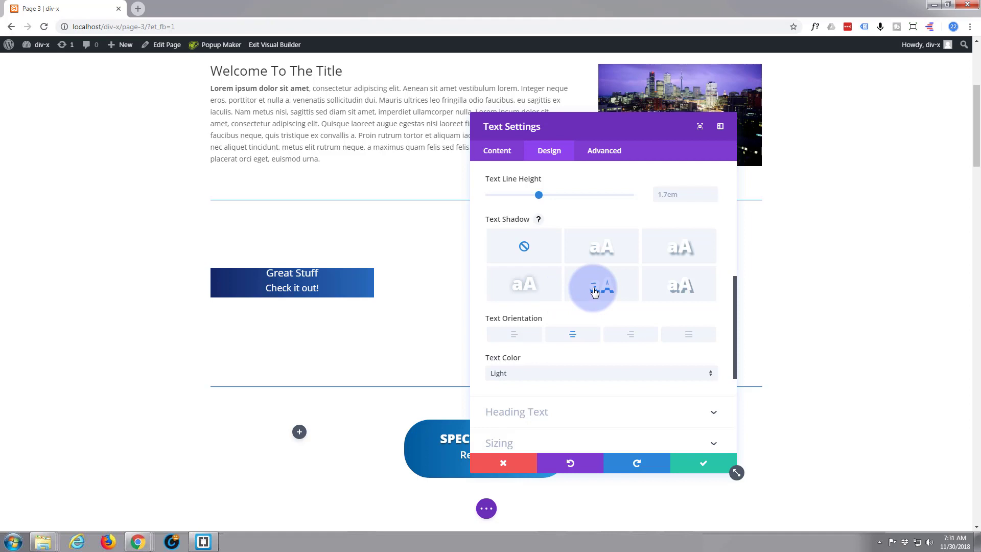
- Apply the first text shadow preset, with 0.1em vertical length and 0.1em blur, to the module's text
click(604, 255)
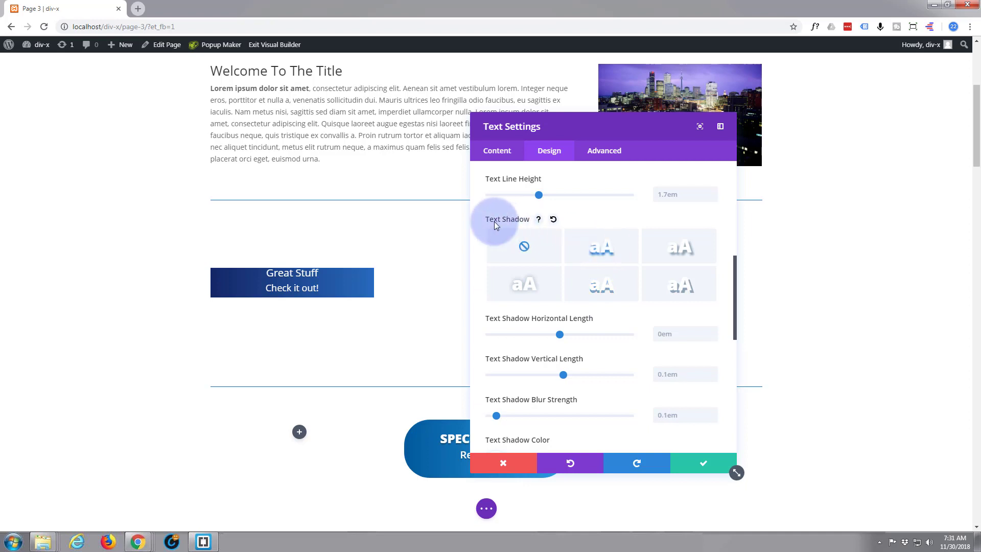
click(594, 289)
scroll(594, 289, up, 3)
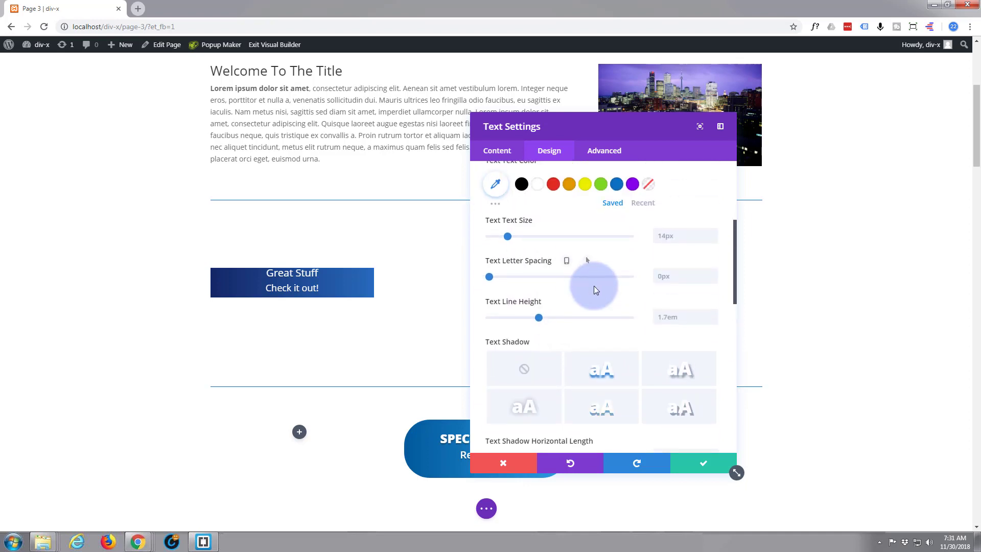
scroll(593, 287, up, 1)
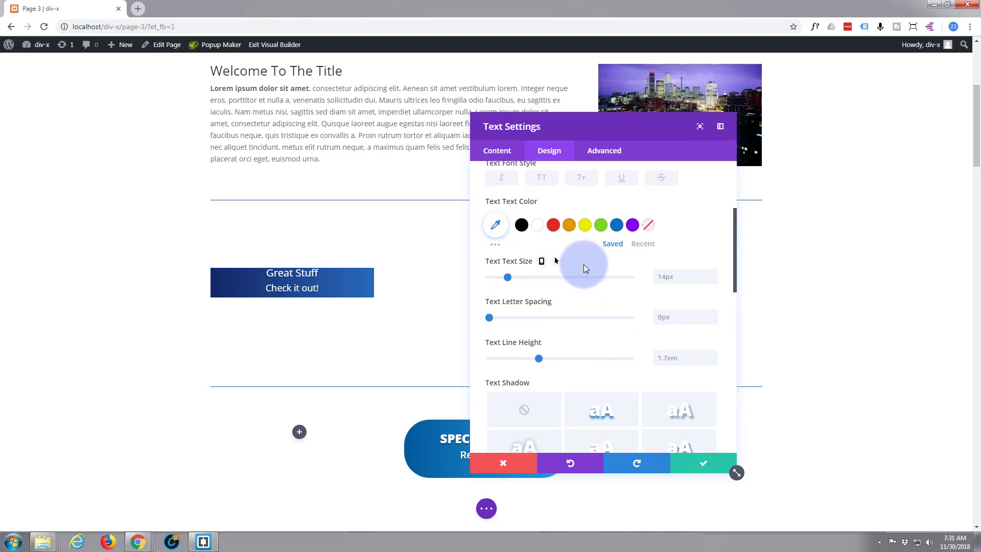
scroll(584, 263, up, 2)
scroll(580, 233, up, 1)
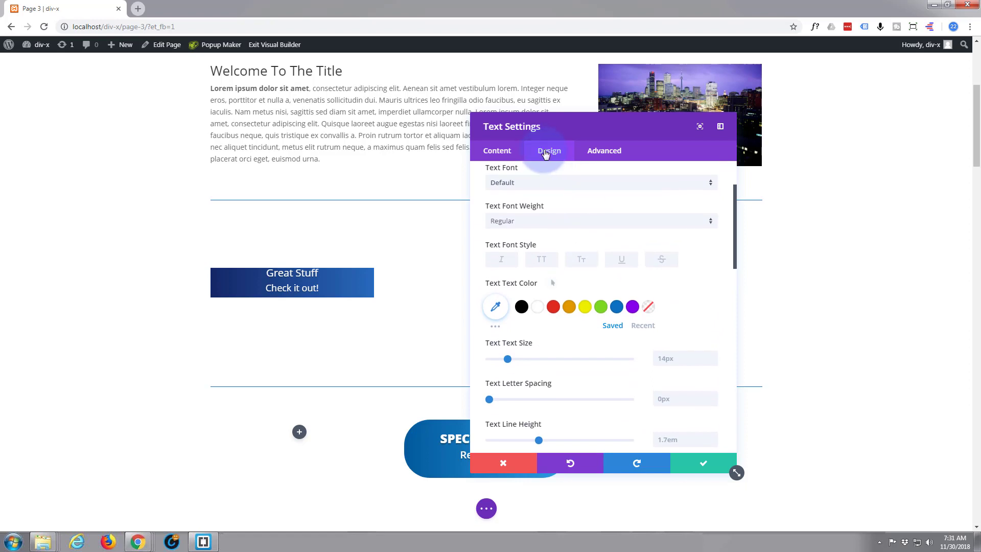
- Link the module's top and bottom custom padding and set both to 50px
scroll(582, 296, down, 3)
scroll(585, 317, down, 9)
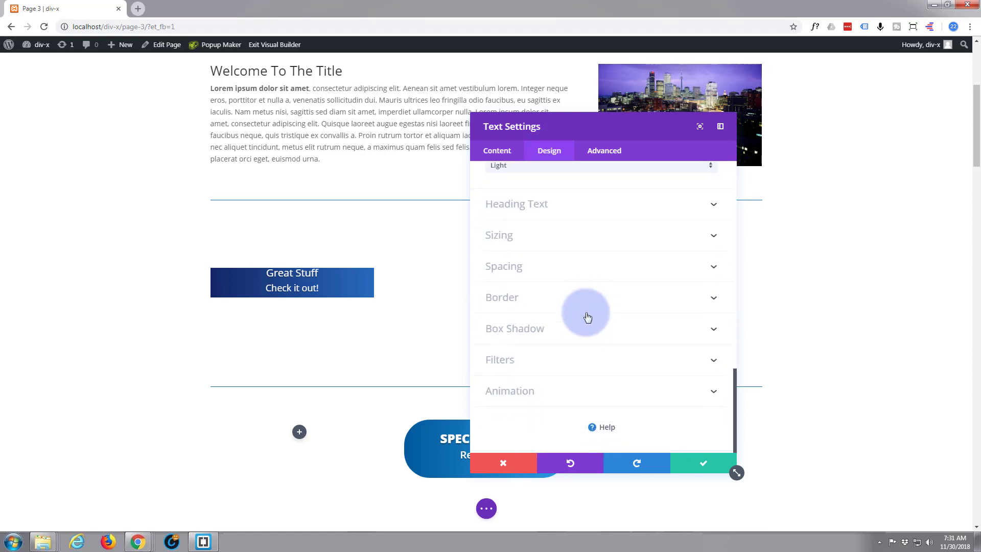
click(604, 264)
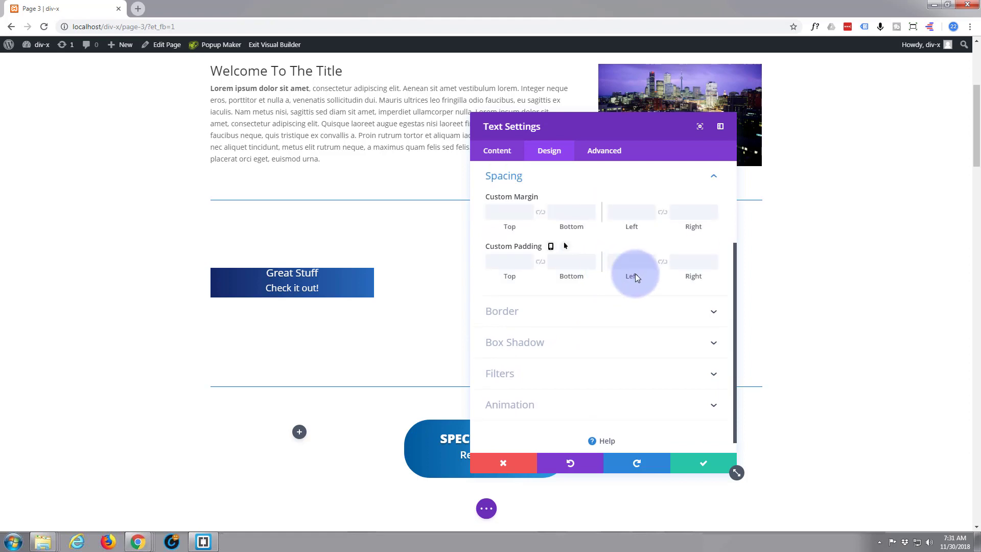
click(541, 264)
click(492, 262)
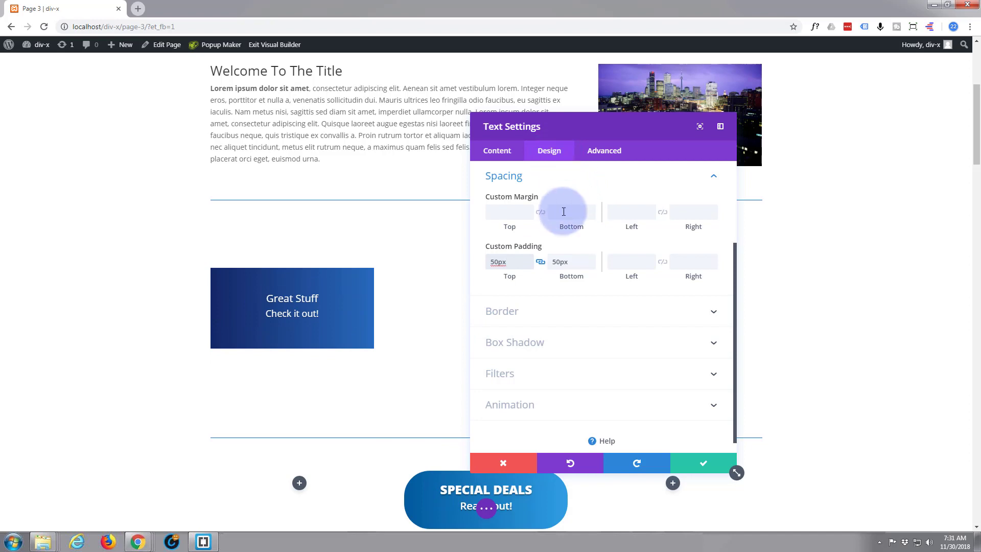
click(711, 175)
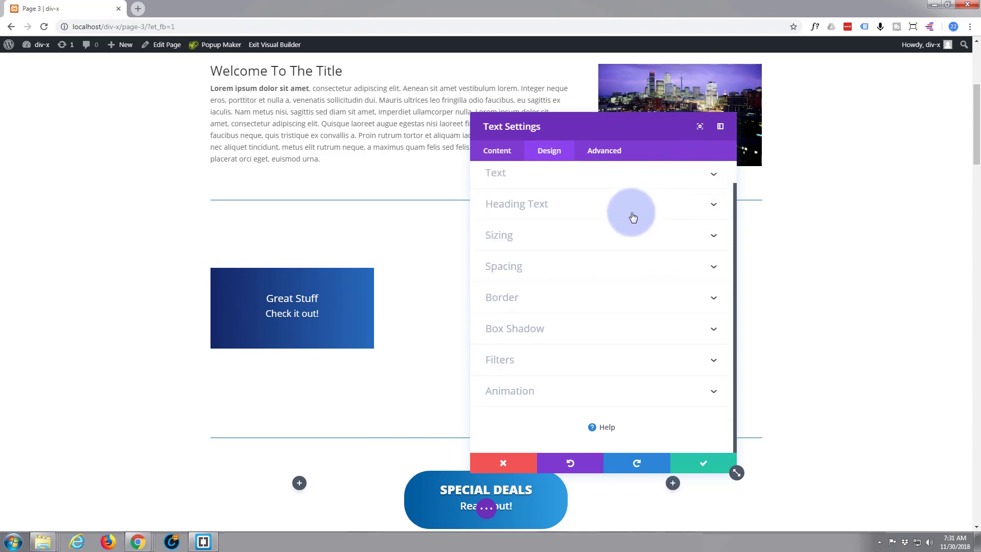
- Style the Heading 3 text of the module as uppercase with a Bold font weight
click(577, 207)
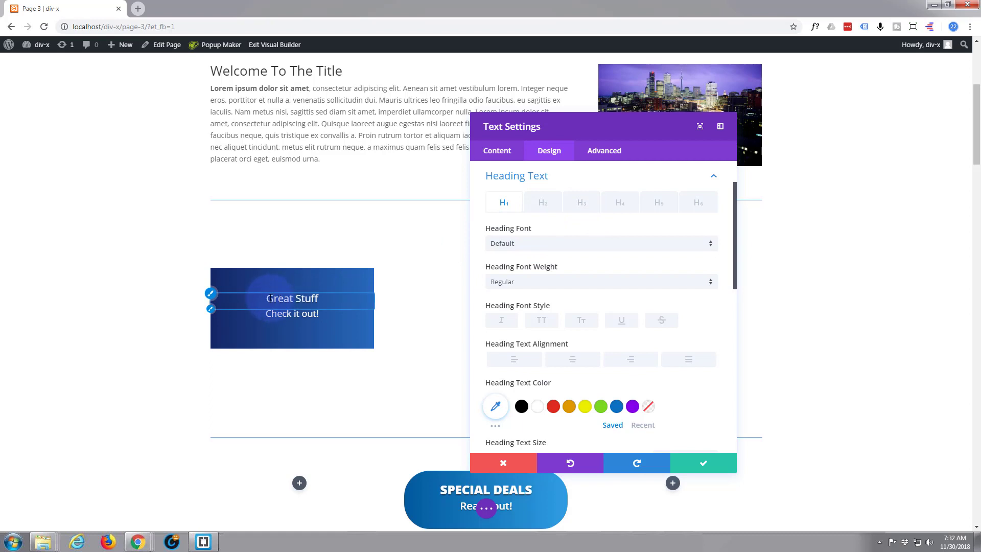
click(212, 295)
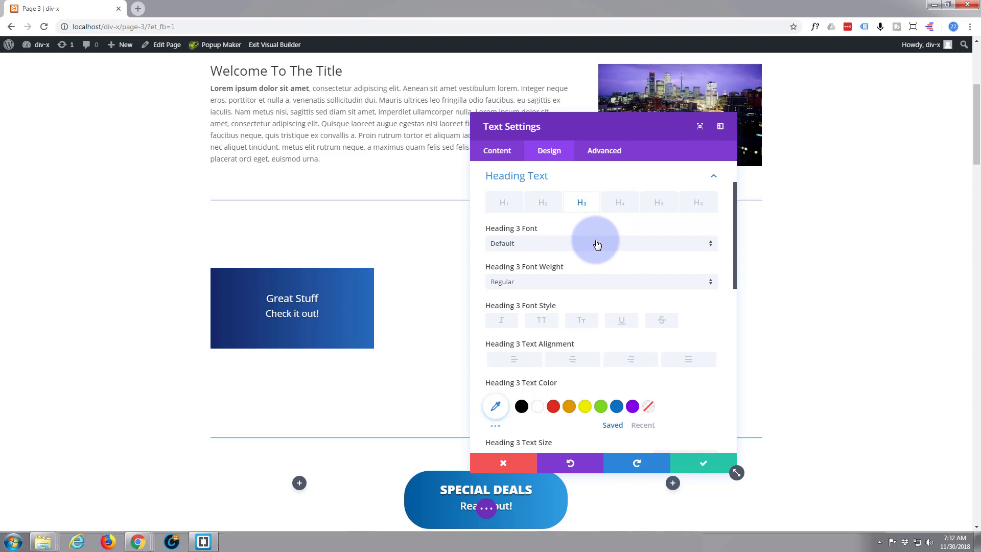
click(542, 320)
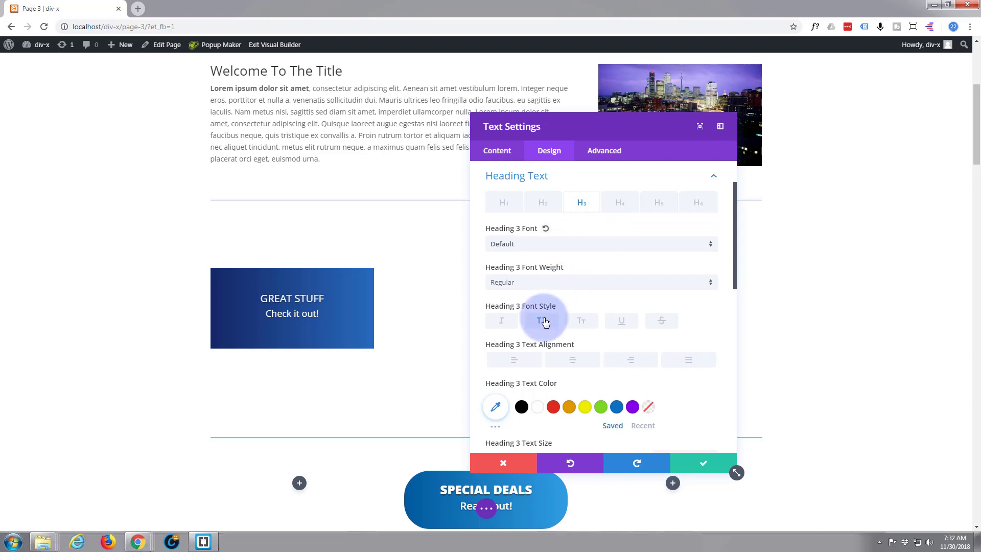
click(712, 285)
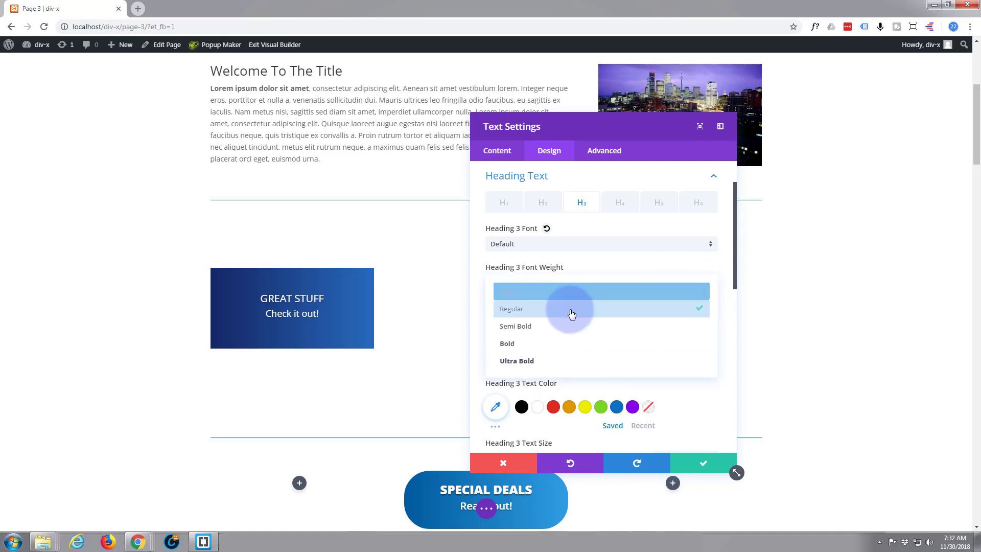
click(535, 350)
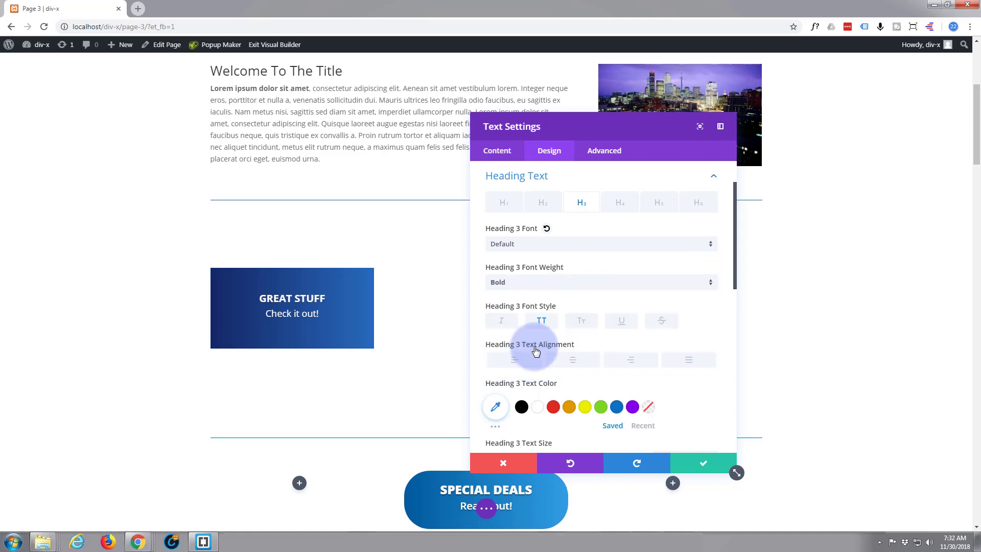
click(583, 313)
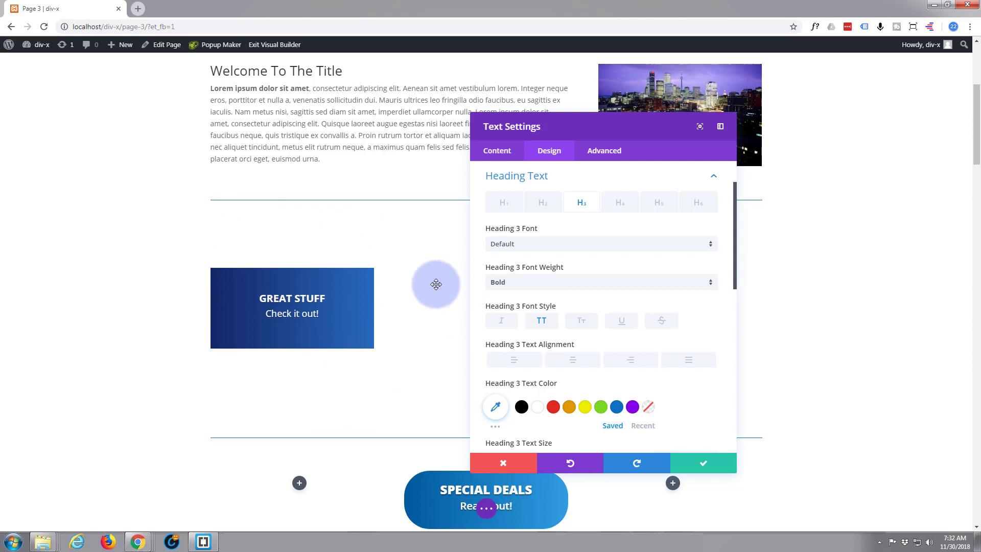
click(627, 327)
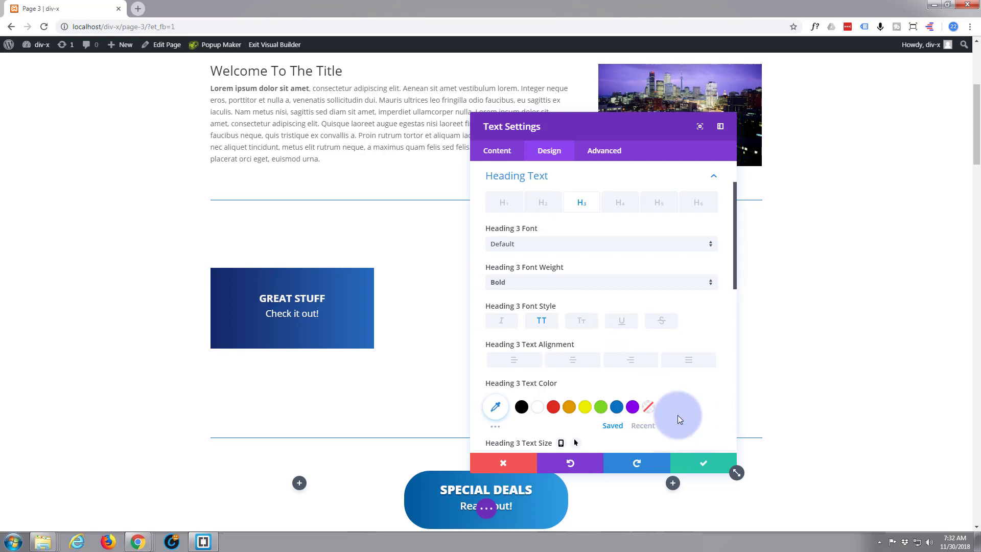
click(714, 179)
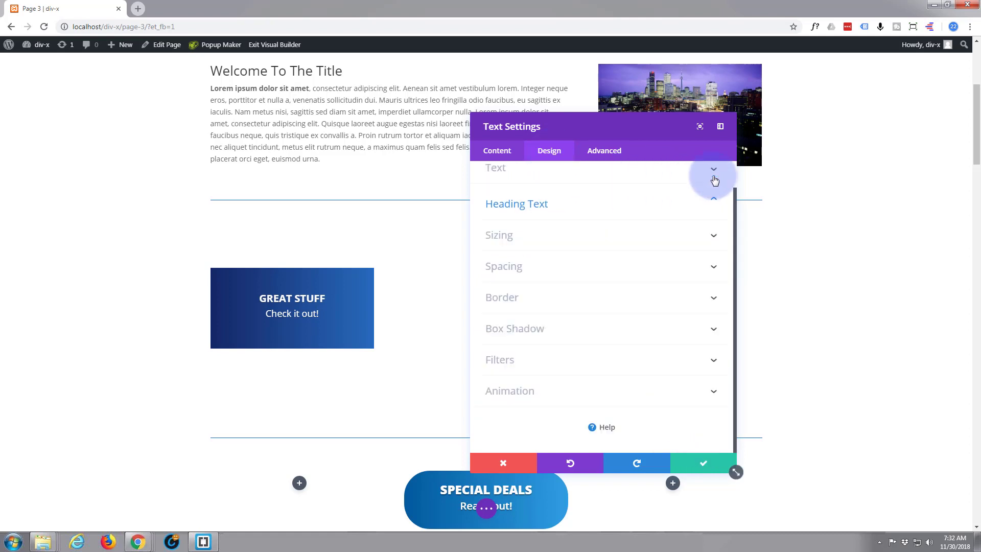
- Unlink the module's rounded border corners and set the top-left corner to 25px and the bottom-right corner to 58px
click(584, 302)
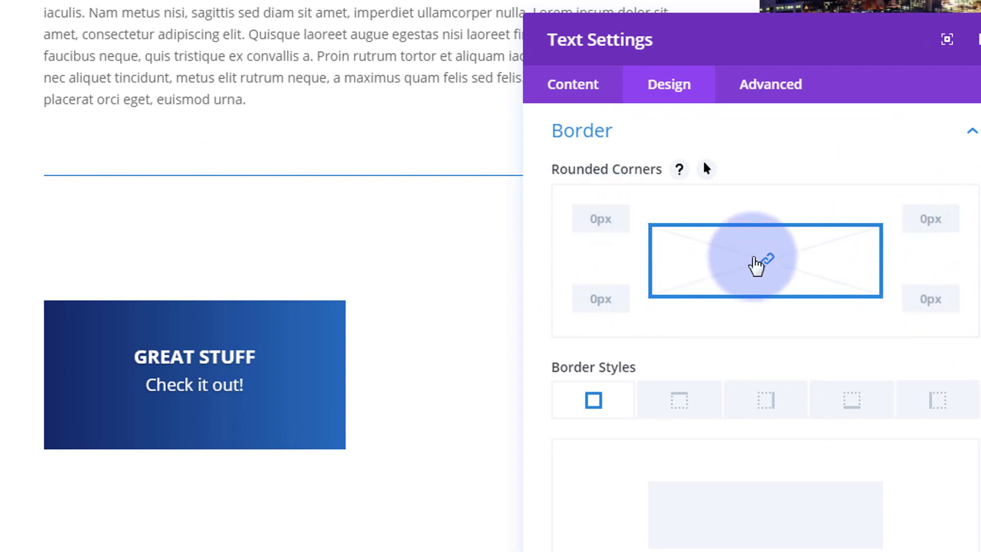
click(766, 262)
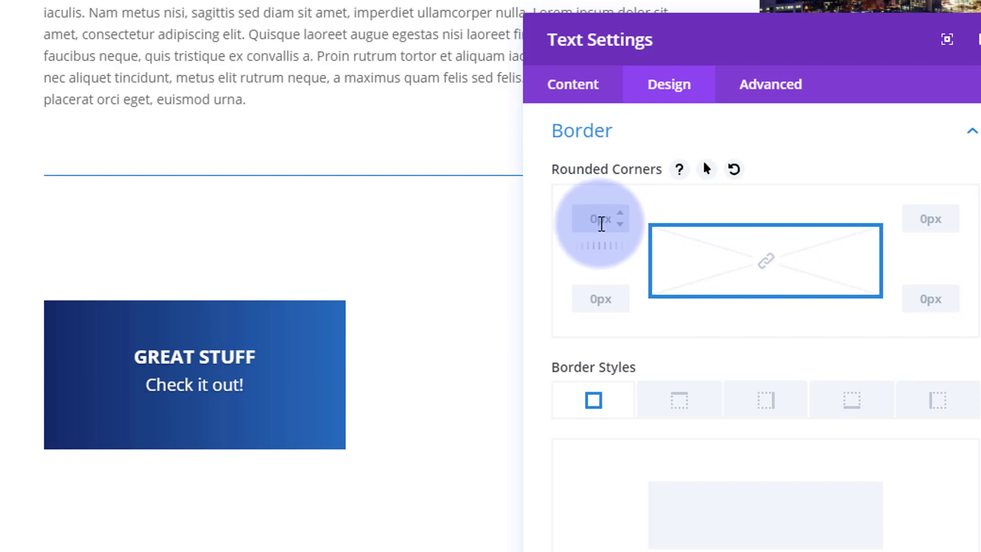
click(608, 223)
text(25)
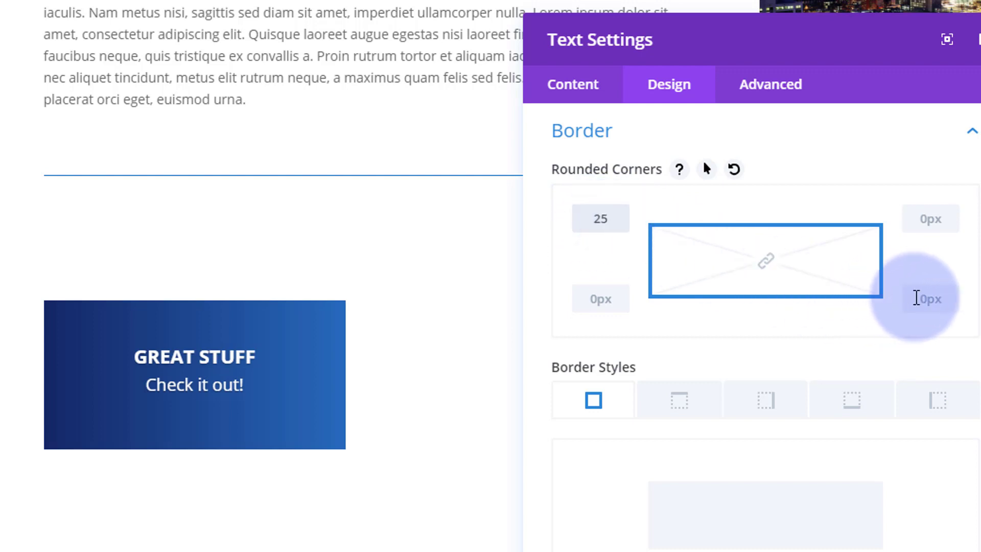
click(921, 298)
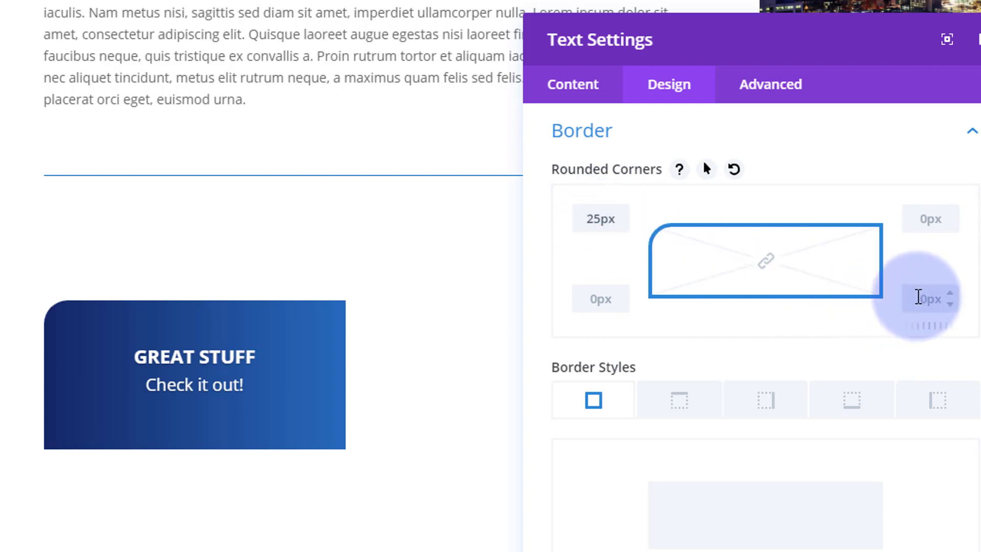
text(58)
click(593, 289)
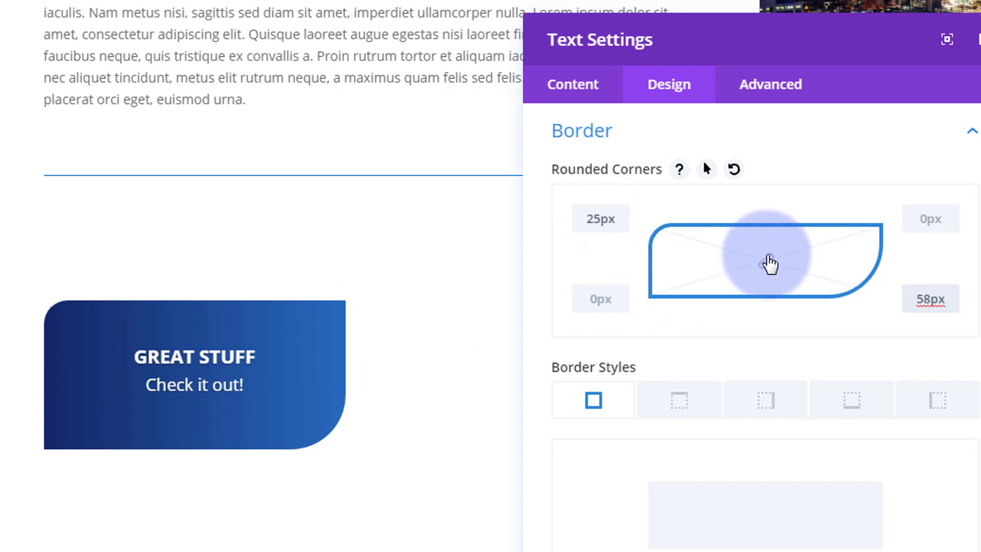
- Relink the module's rounded corners and set all four to 50px
click(769, 264)
click(588, 217)
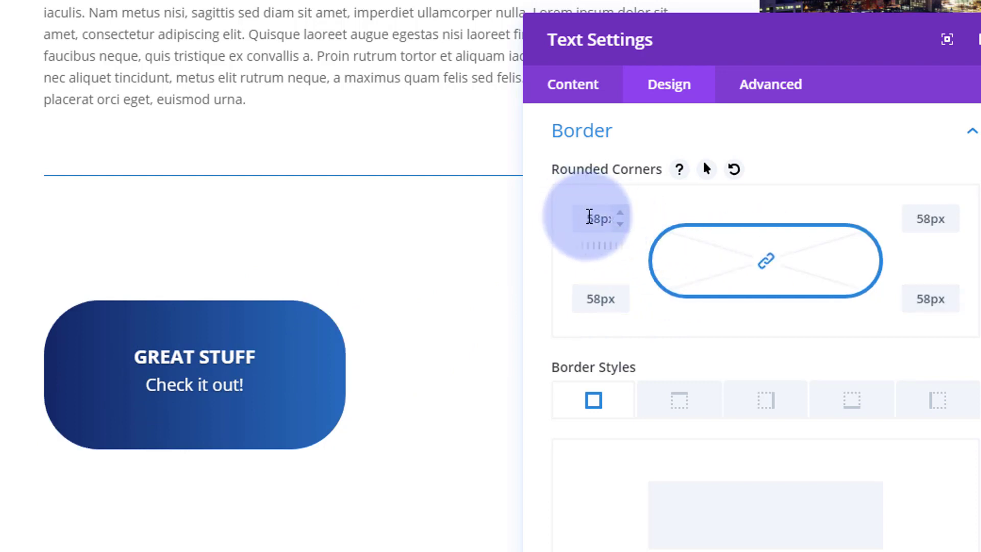
double_click(588, 216)
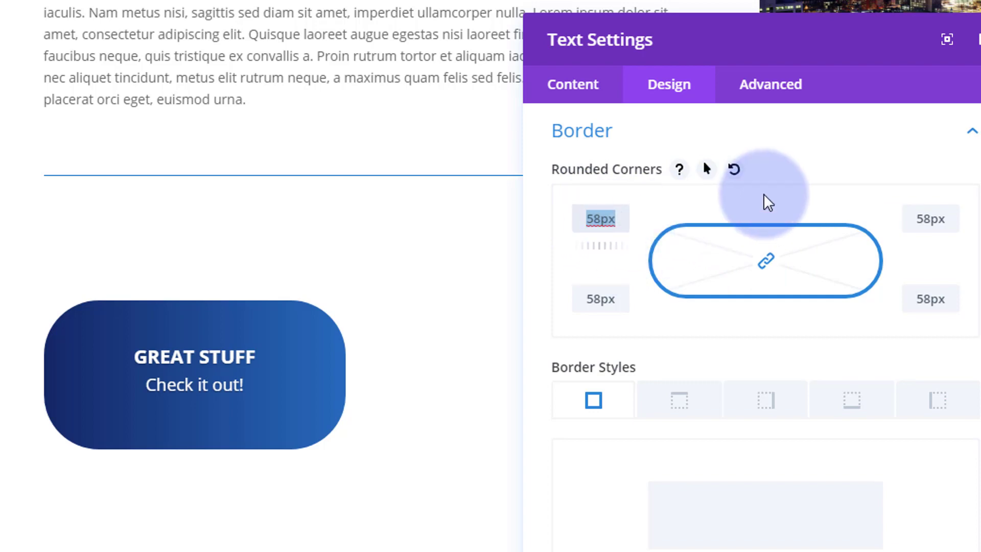
text(50px)
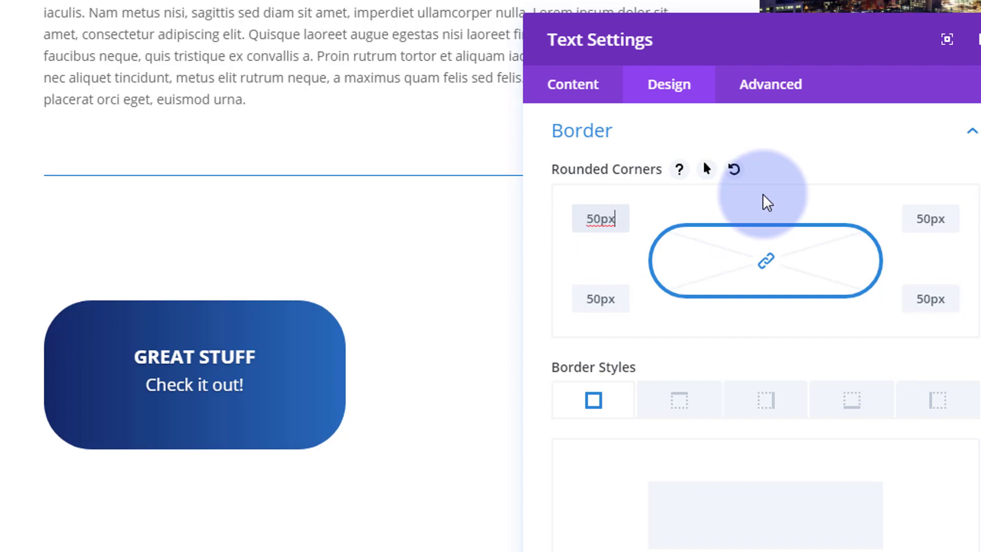
- Set the module's linked rounded corners to 50% and add "height:200px;" to its Main Element custom CSS
text(%)
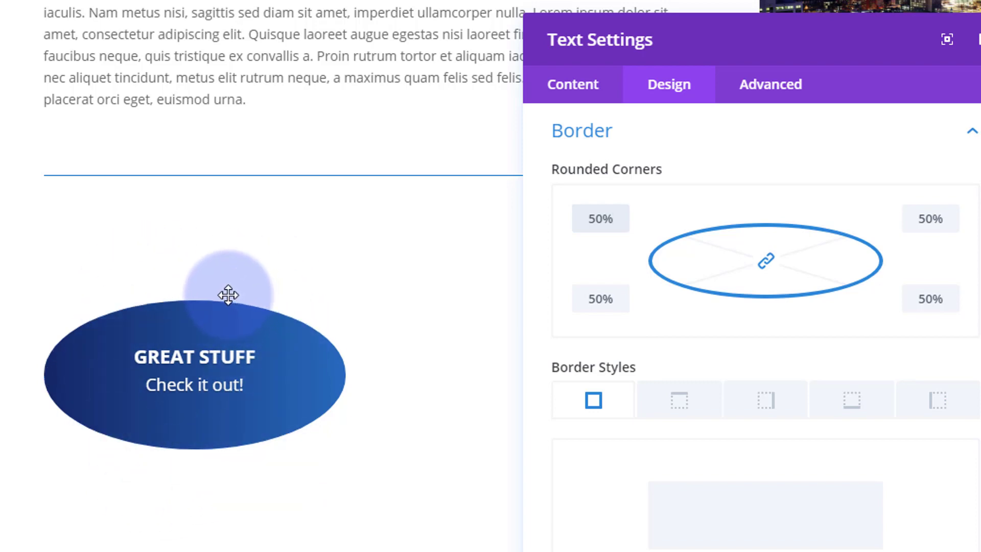
click(781, 90)
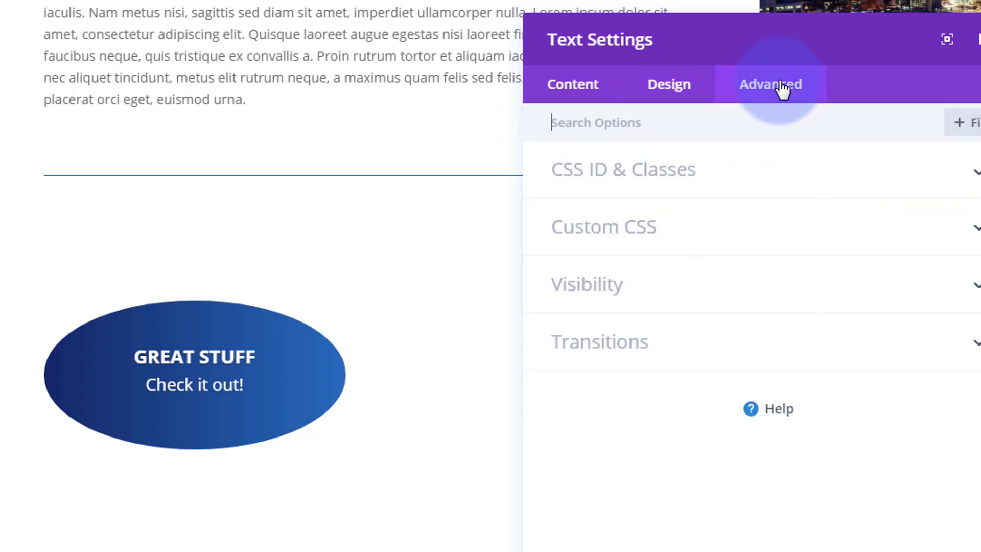
click(816, 231)
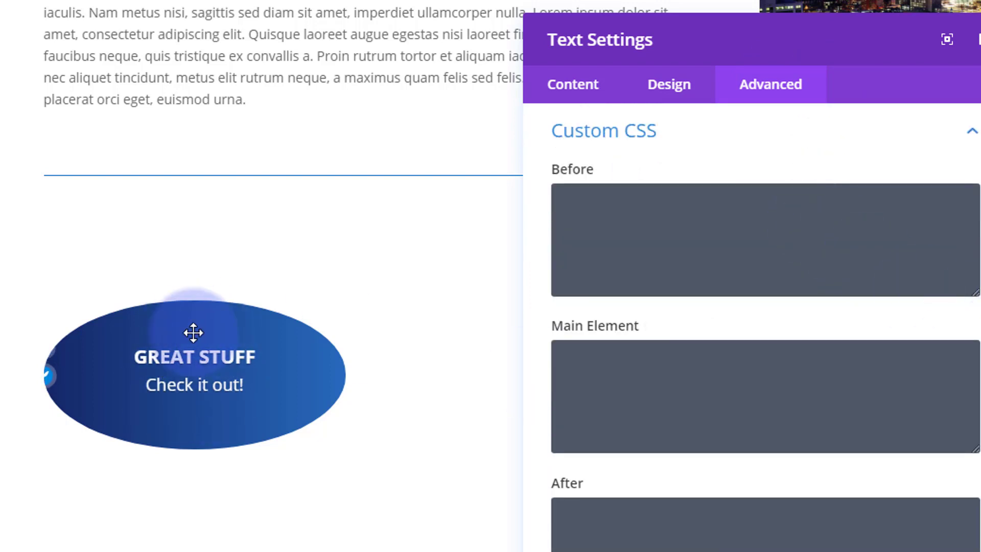
click(575, 363)
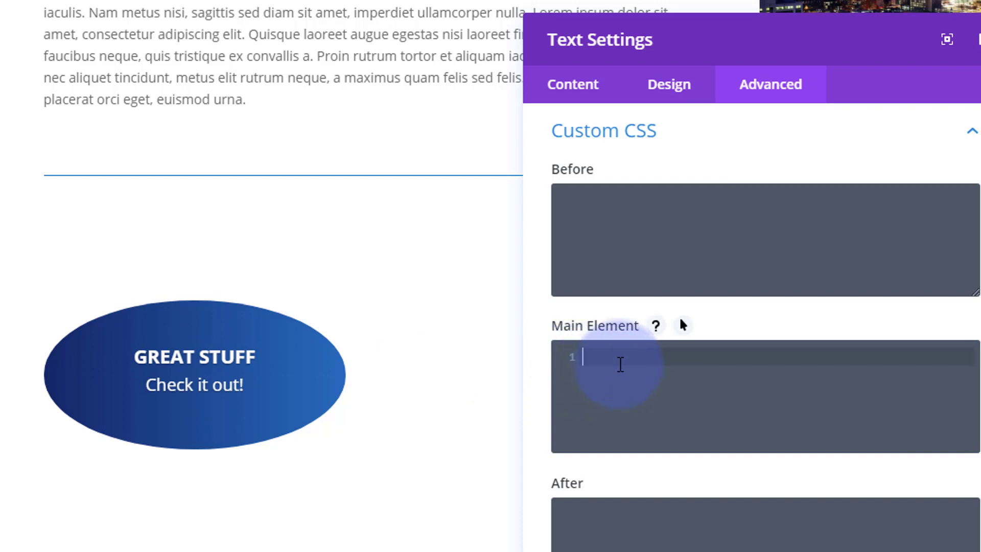
text(height)
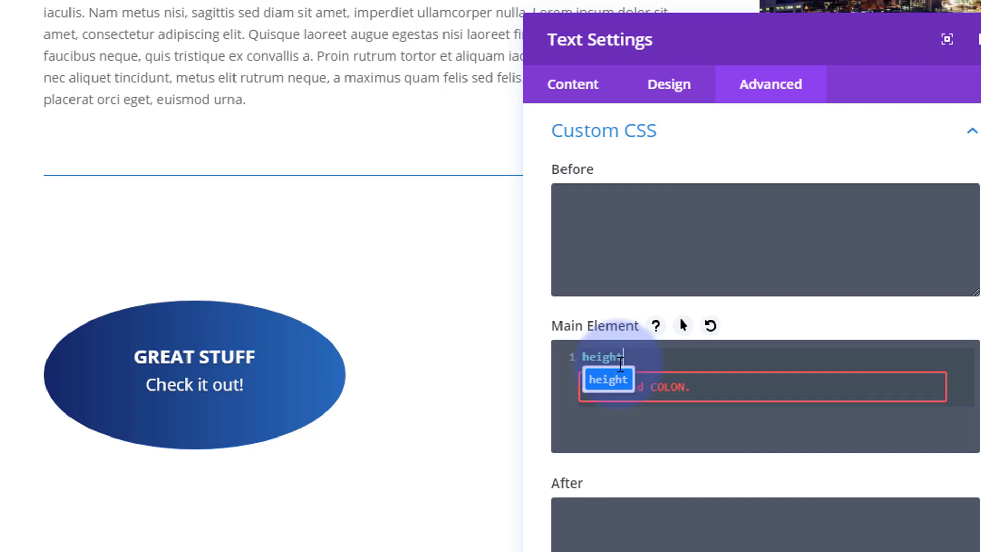
text(:)
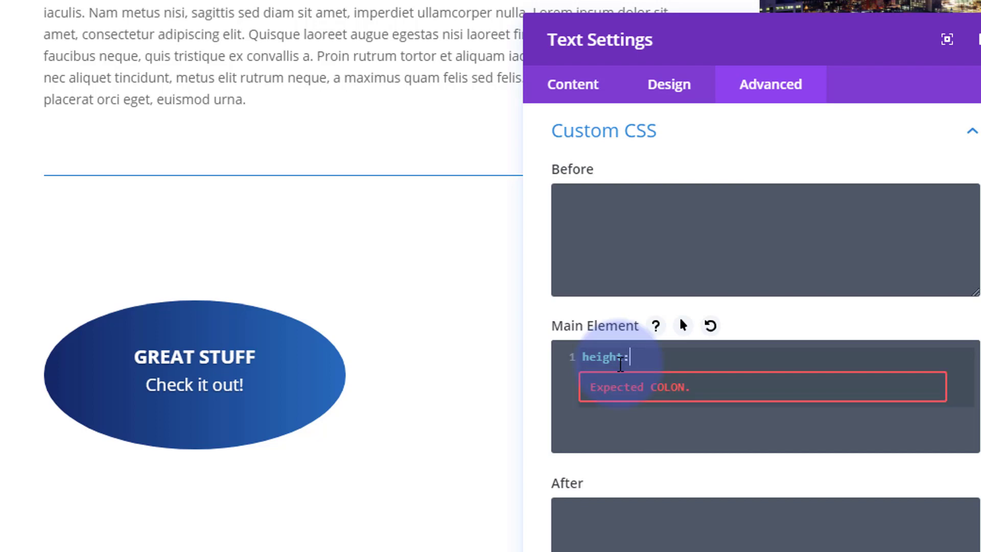
text(200px)
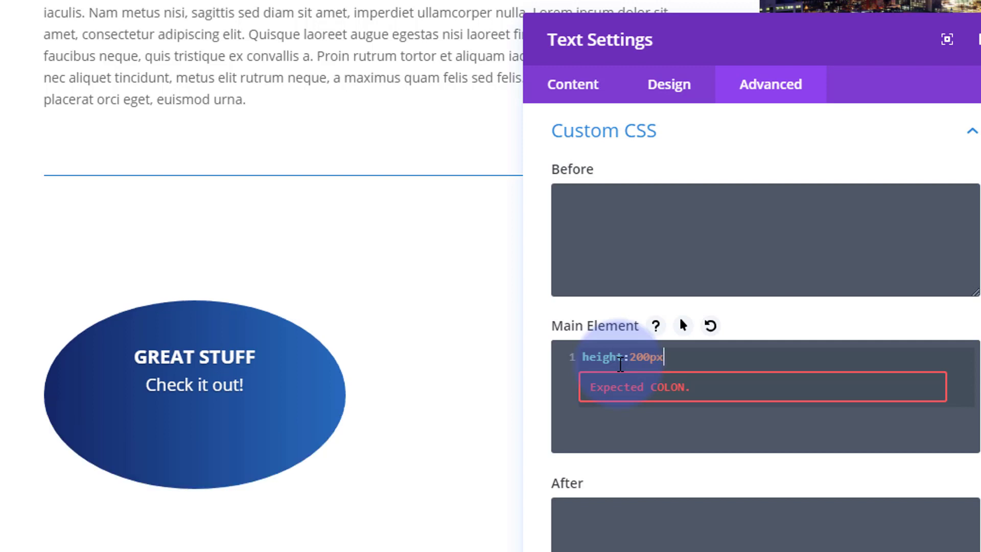
text(;)
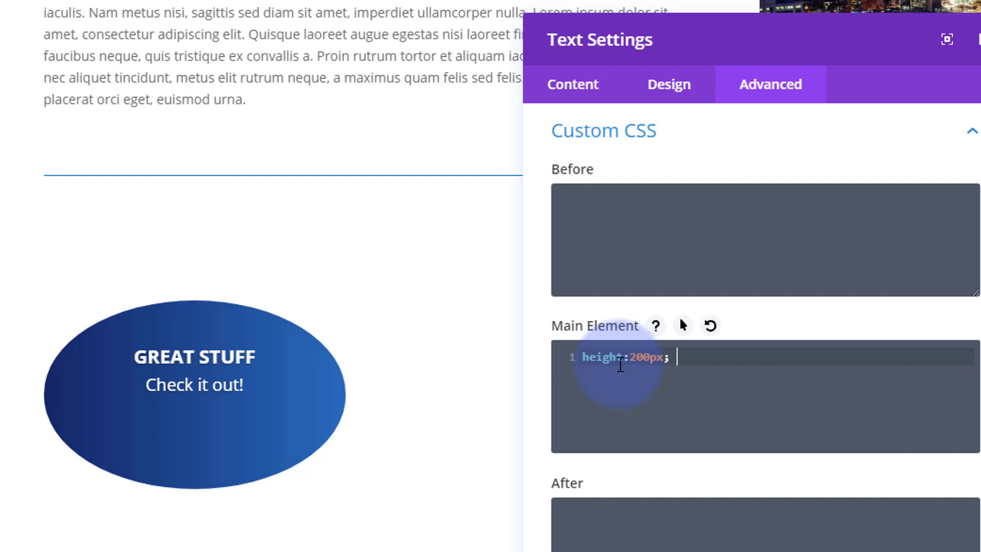
- Append "width:200px;" to the module's Main Element custom CSS
text( wi)
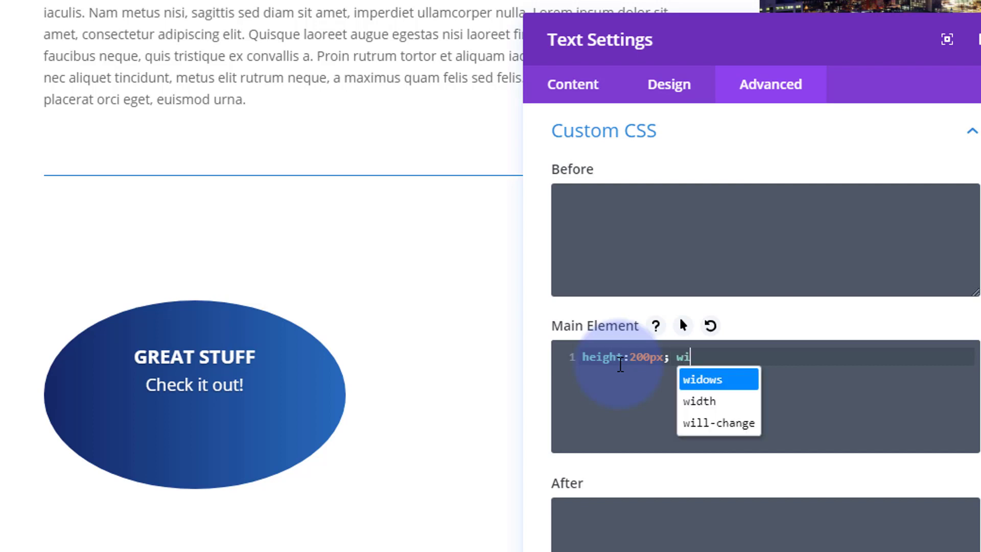
text(dth)
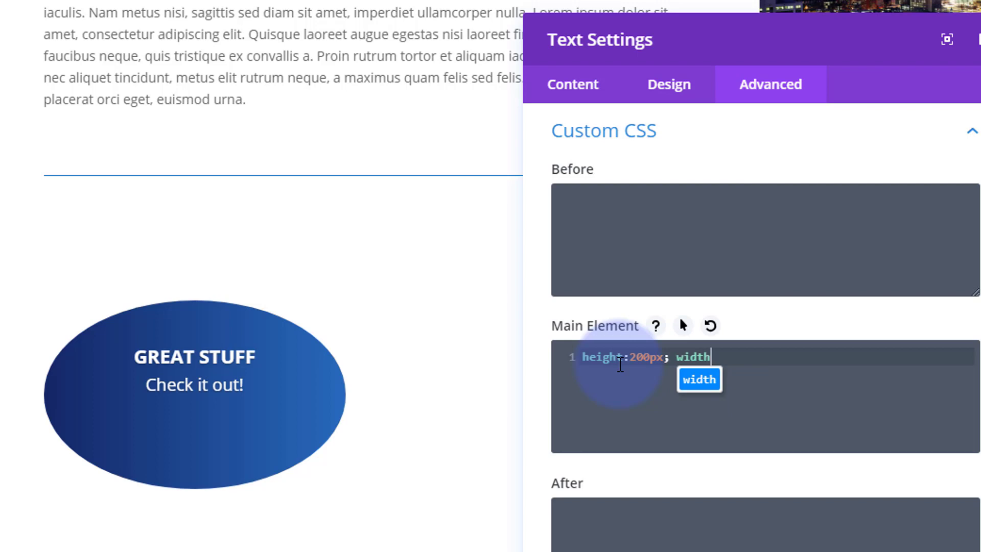
text(:200px)
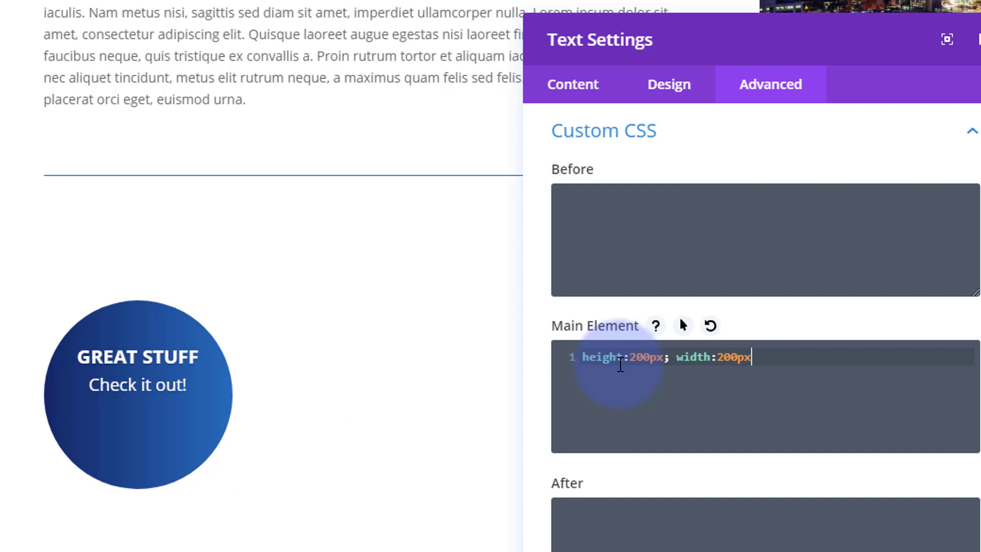
text(;)
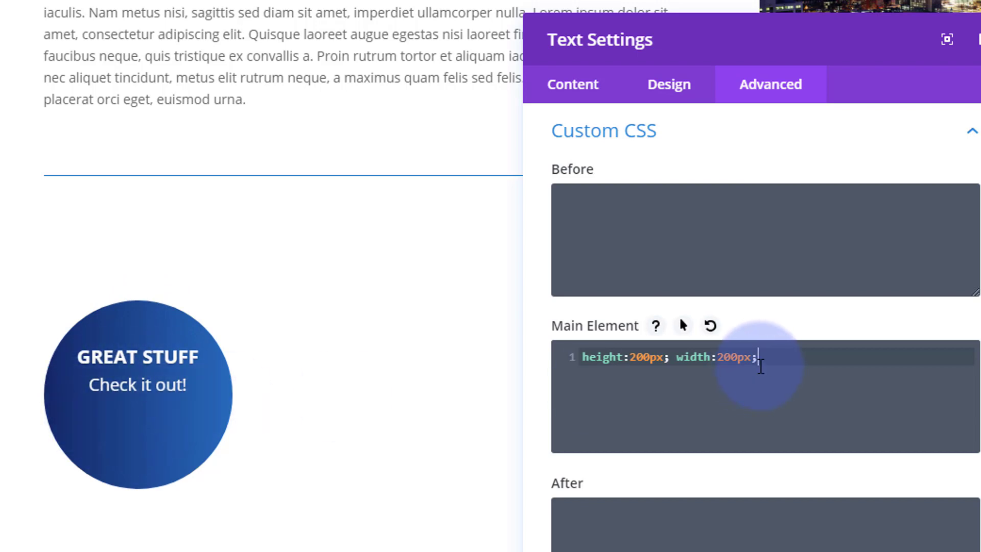
- Set the module's Heading 3 text size to 24px
click(670, 92)
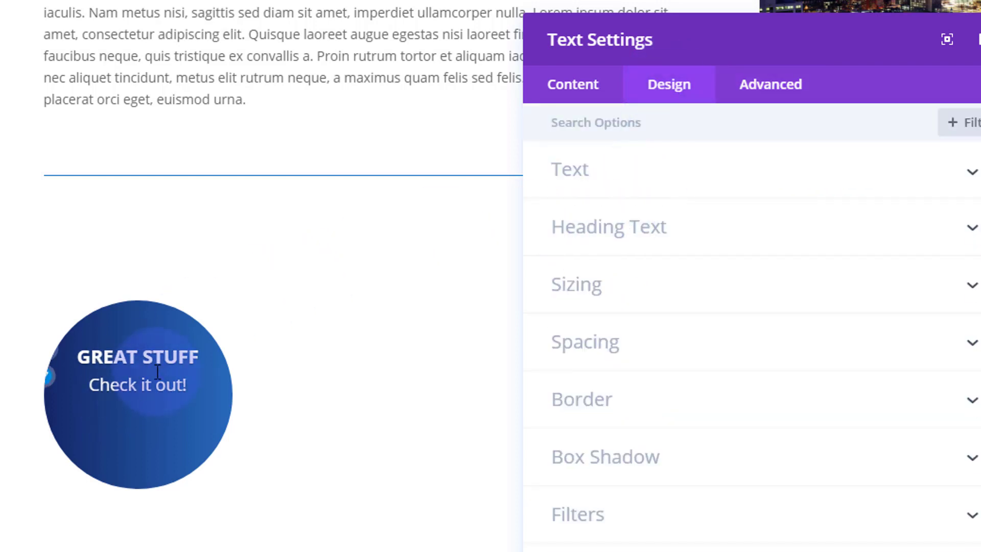
click(792, 228)
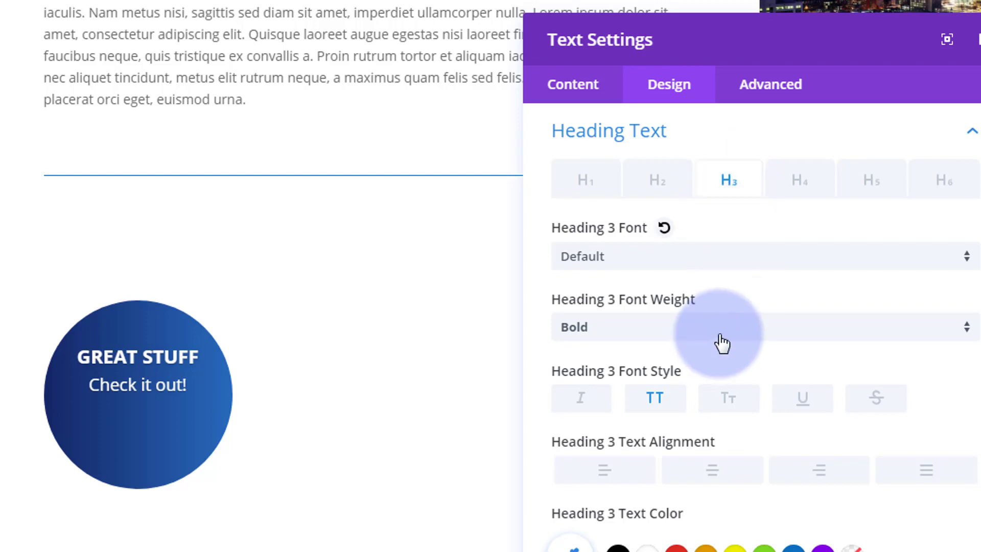
scroll(718, 347, down, 3)
scroll(712, 357, down, 2)
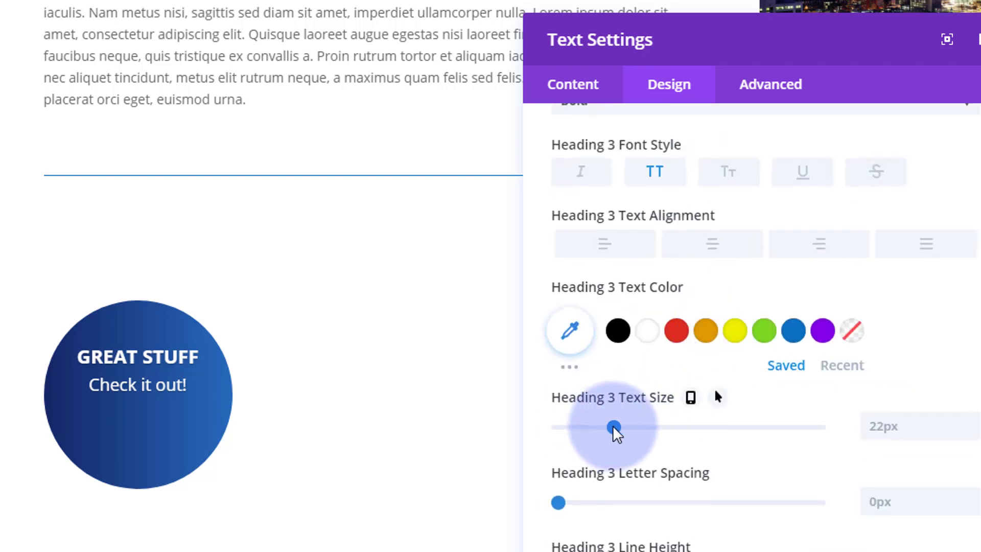
drag(614, 428, 621, 429)
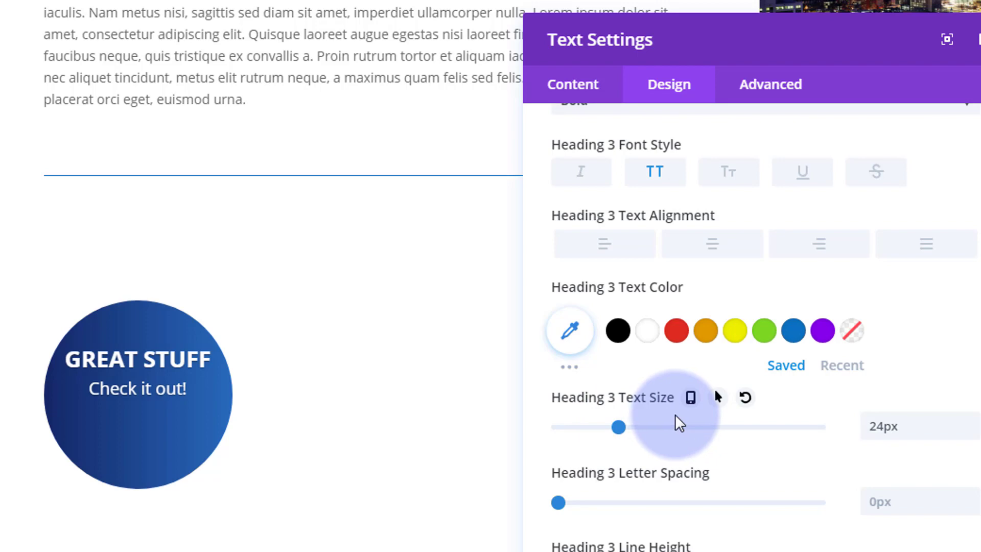
scroll(848, 261, up, 6)
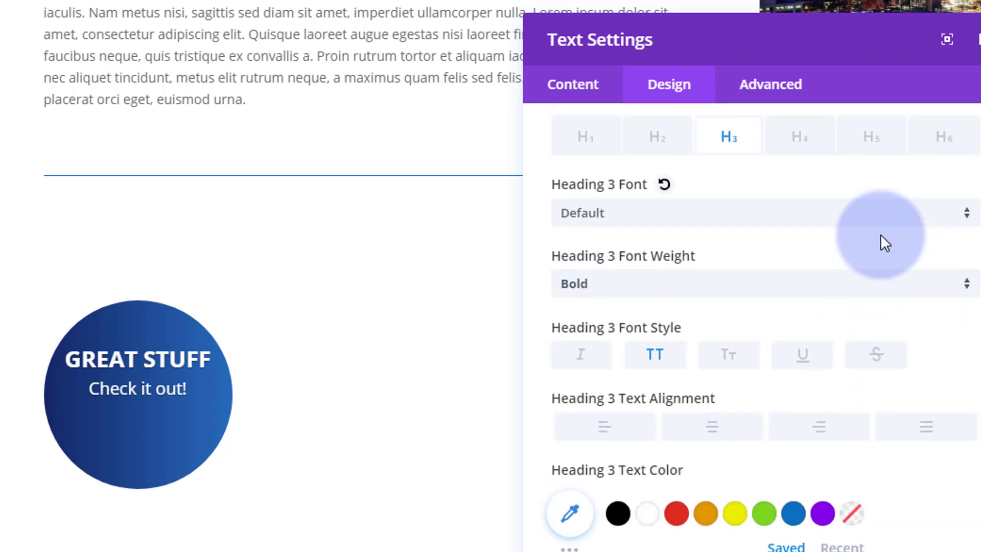
click(971, 240)
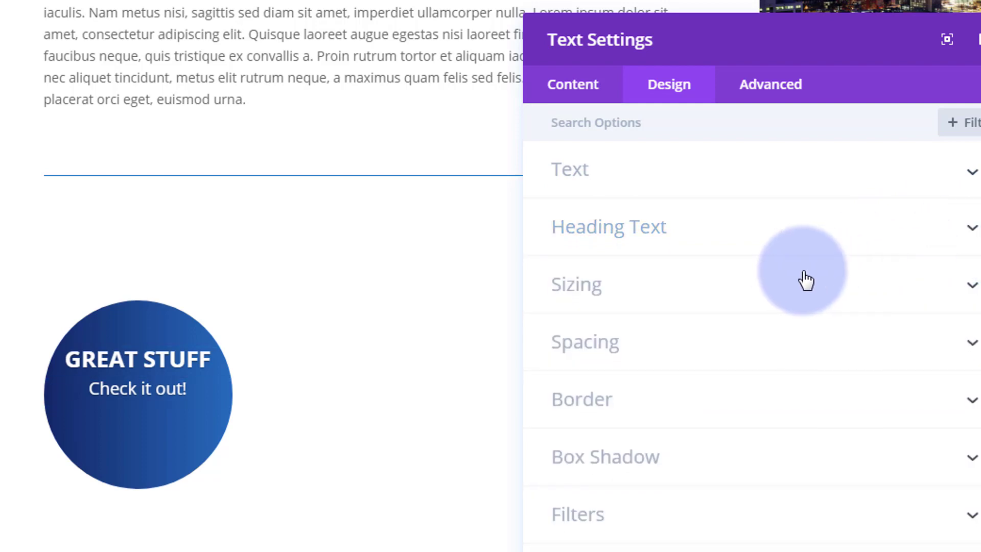
- Set the module's linked top and bottom custom padding to 74px to centre the text vertically in the circle
click(720, 353)
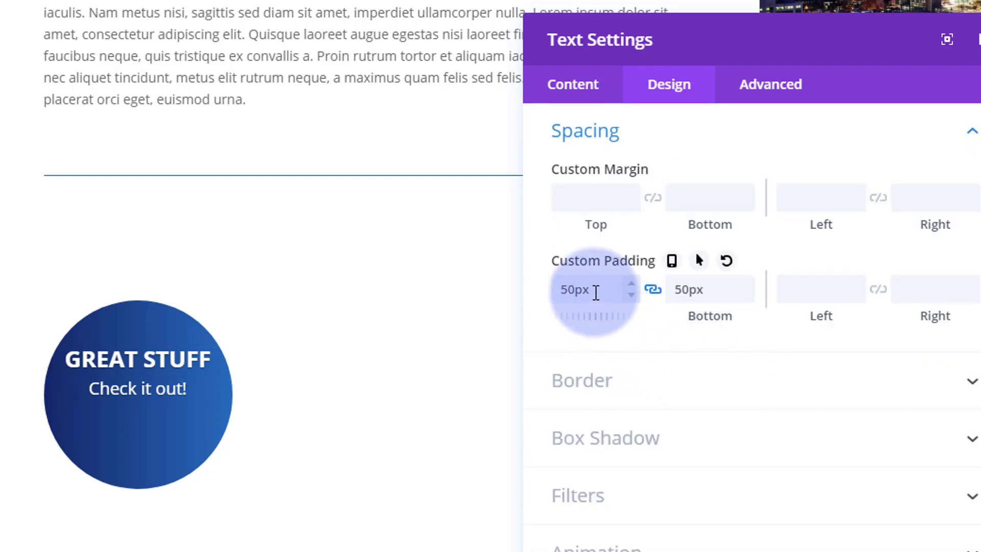
click(633, 284)
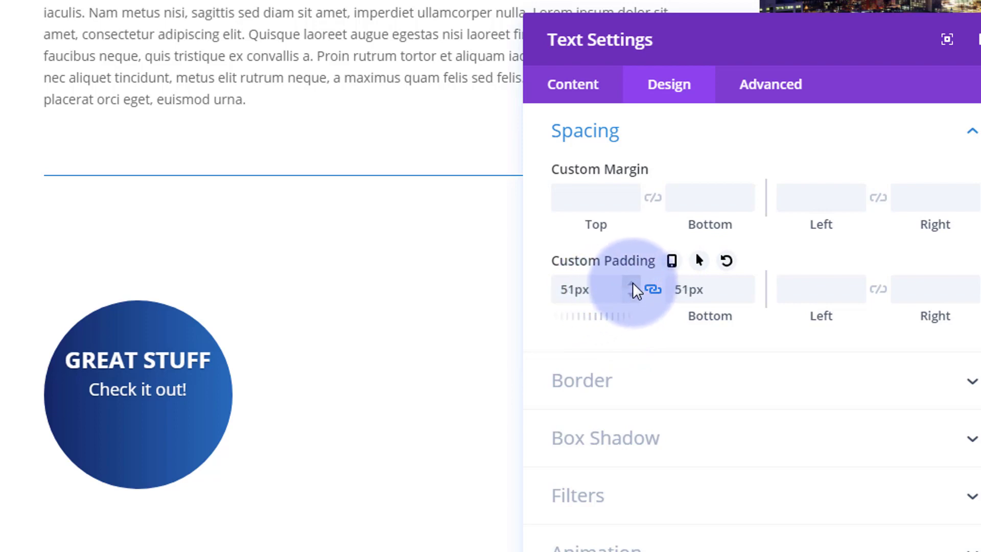
click(633, 284)
click(633, 284)
click(633, 284)
click(633, 284)
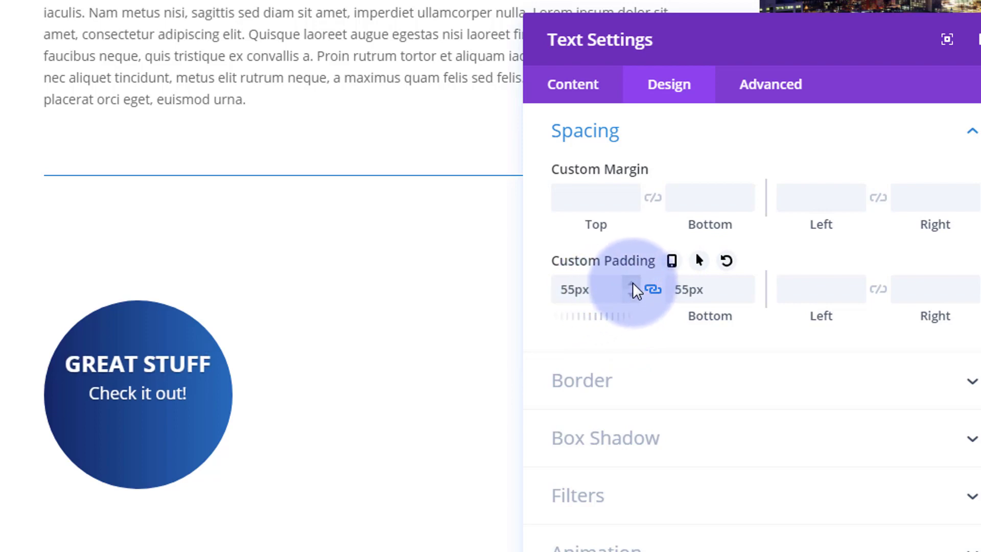
click(632, 284)
click(633, 284)
click(632, 284)
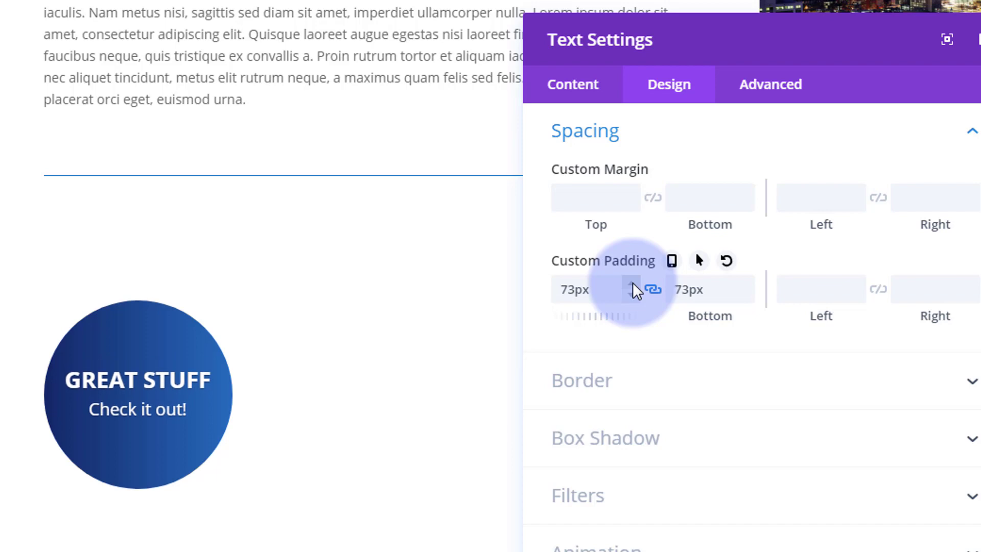
click(632, 284)
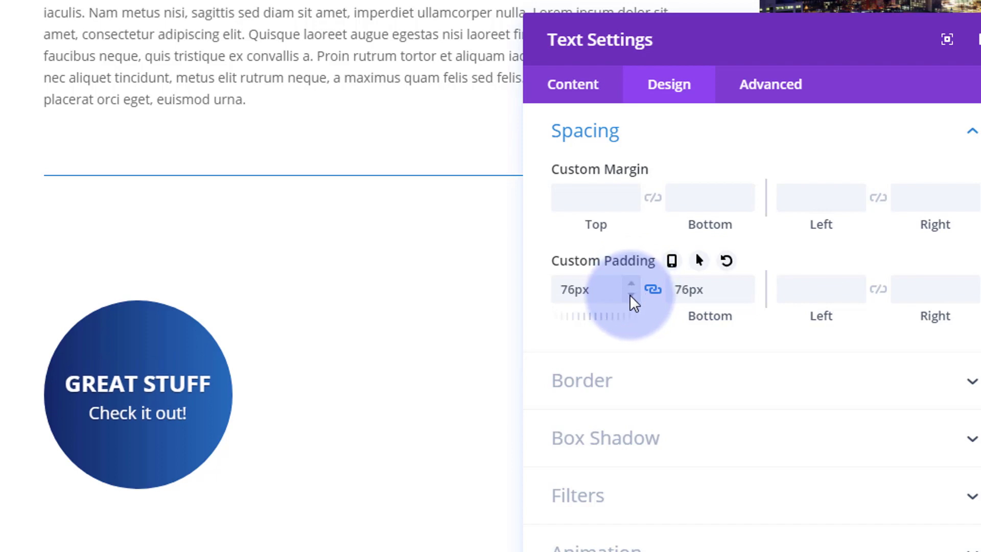
click(631, 296)
click(632, 296)
click(631, 297)
click(632, 297)
click(631, 297)
click(632, 297)
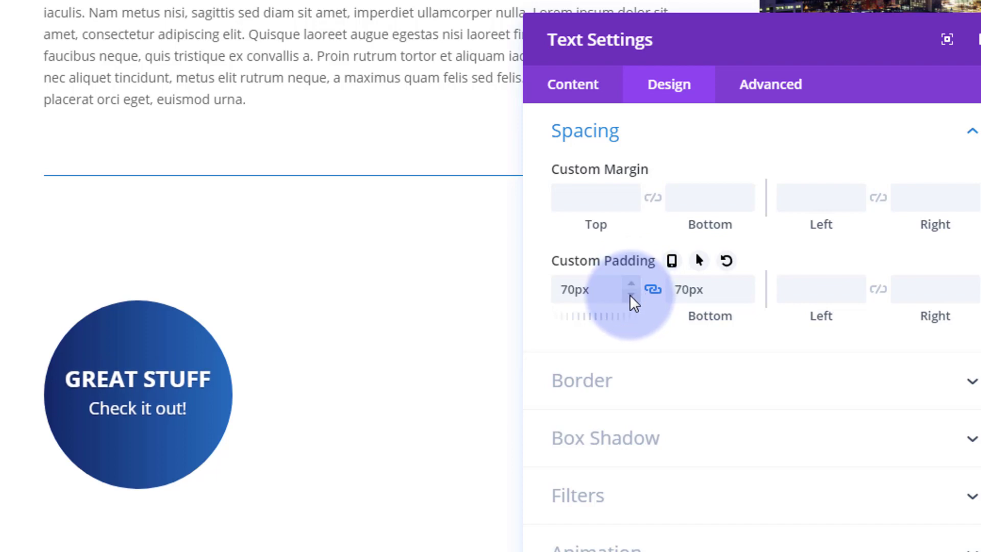
click(631, 298)
click(632, 297)
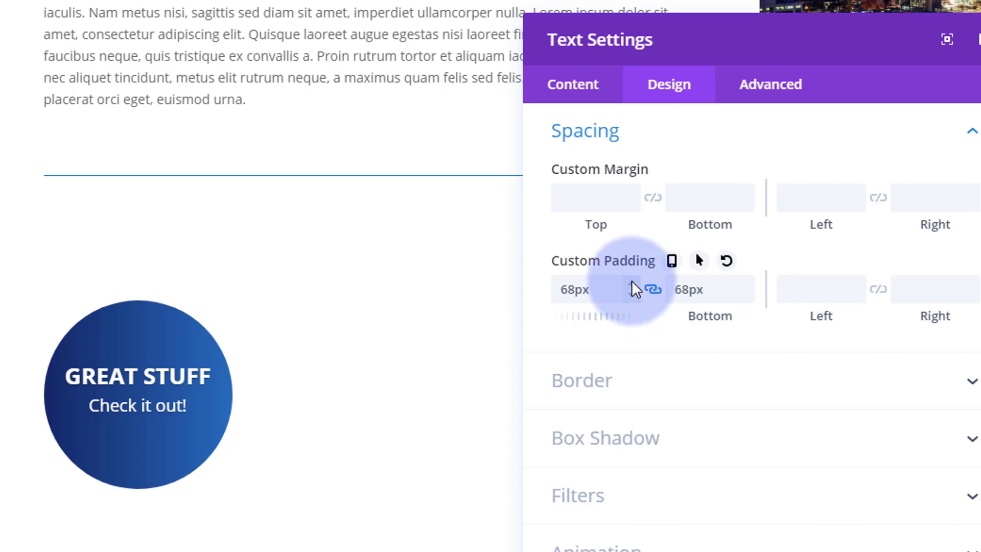
click(631, 282)
click(632, 282)
click(631, 281)
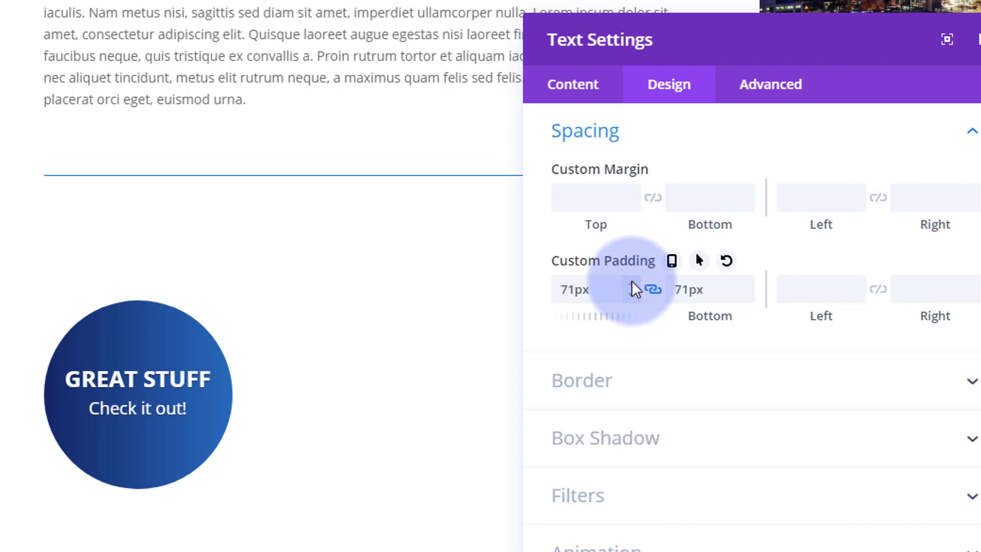
click(632, 282)
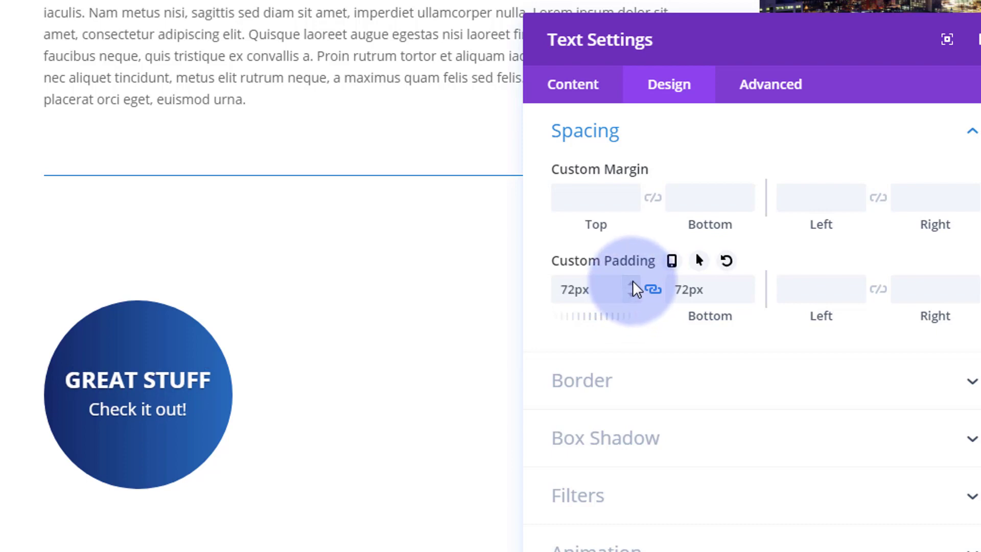
click(632, 282)
click(632, 282)
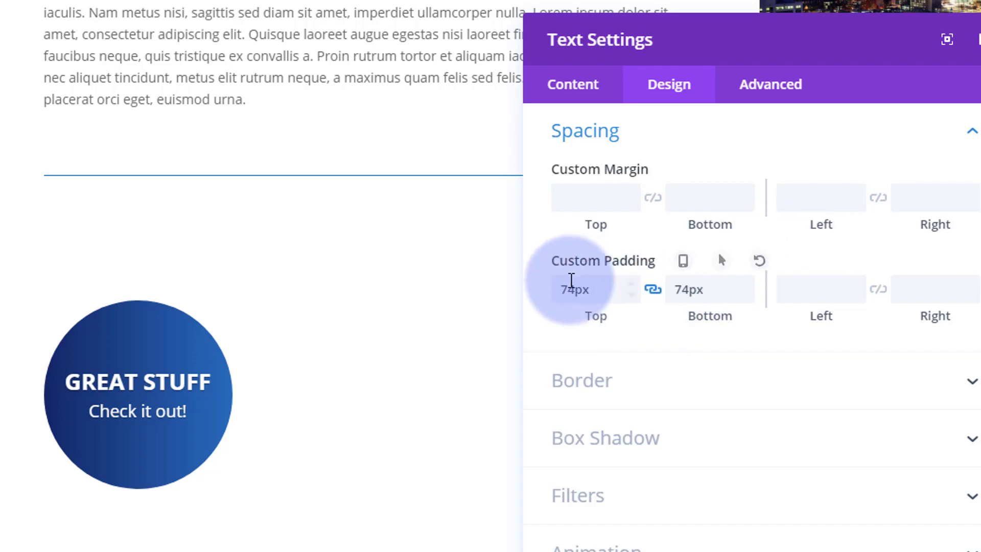
- Open the circle module's link settings and review the link target options, keeping In The Same Window
click(580, 87)
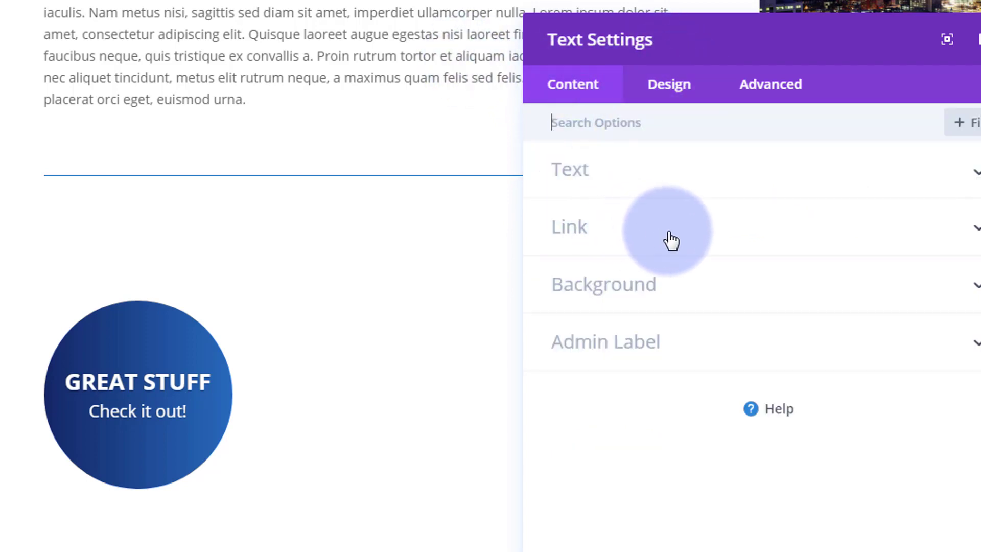
click(650, 234)
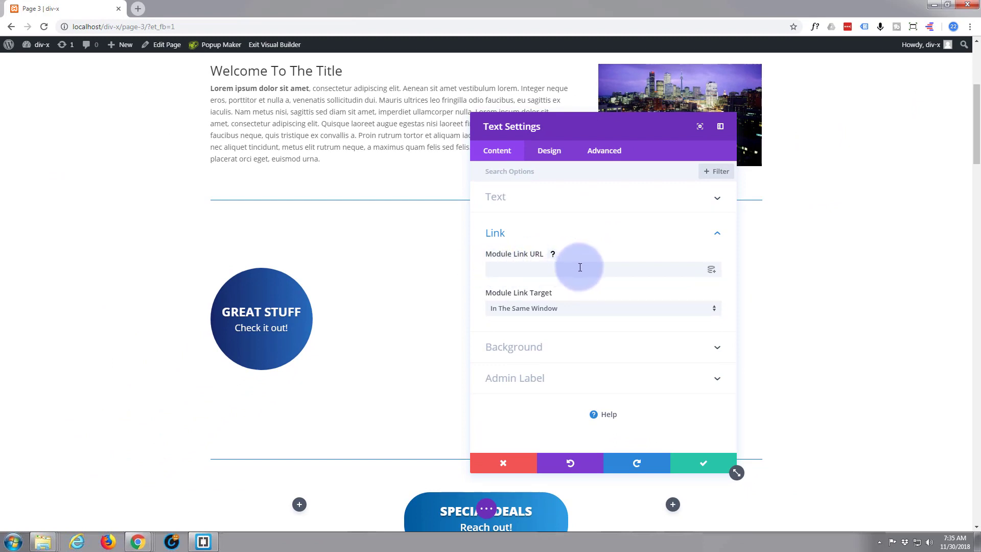
click(714, 312)
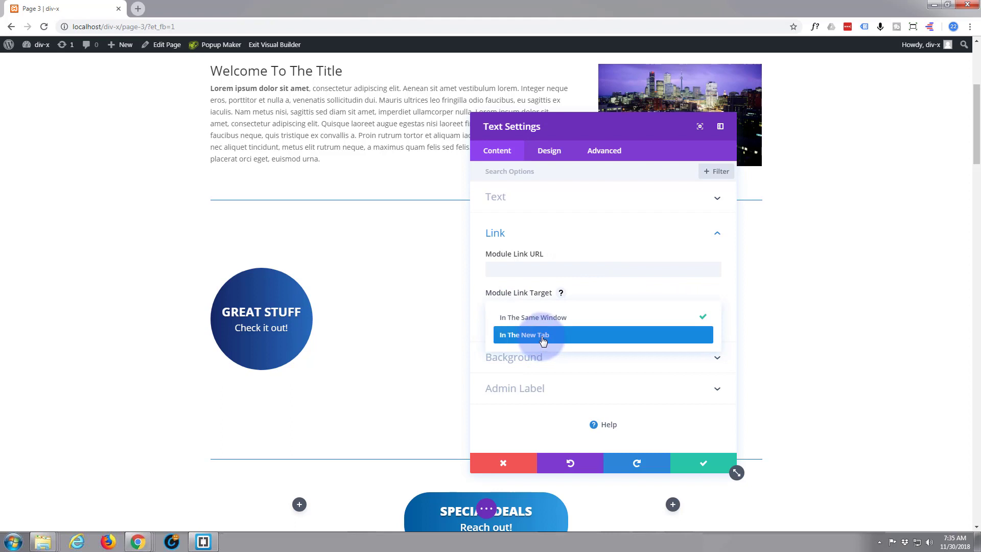
click(562, 318)
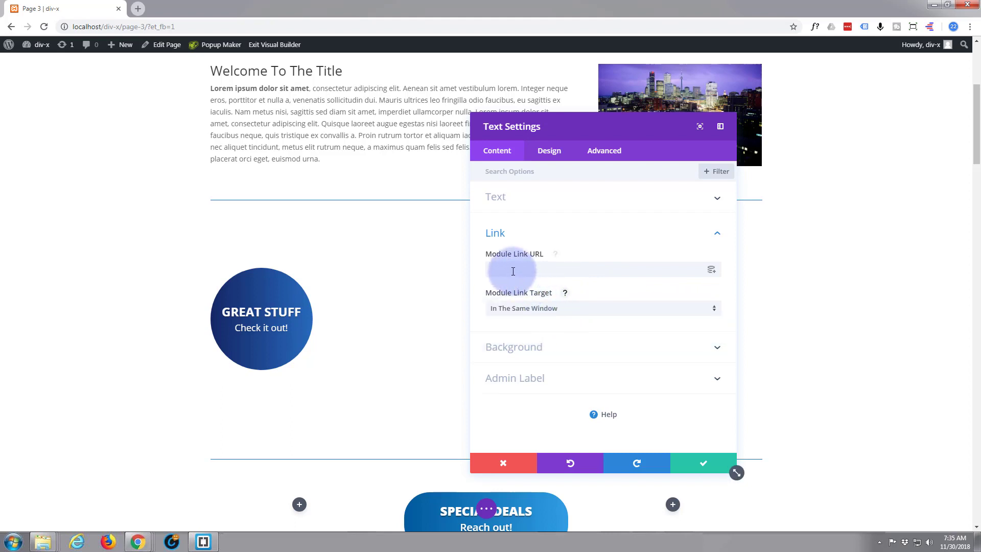
click(513, 271)
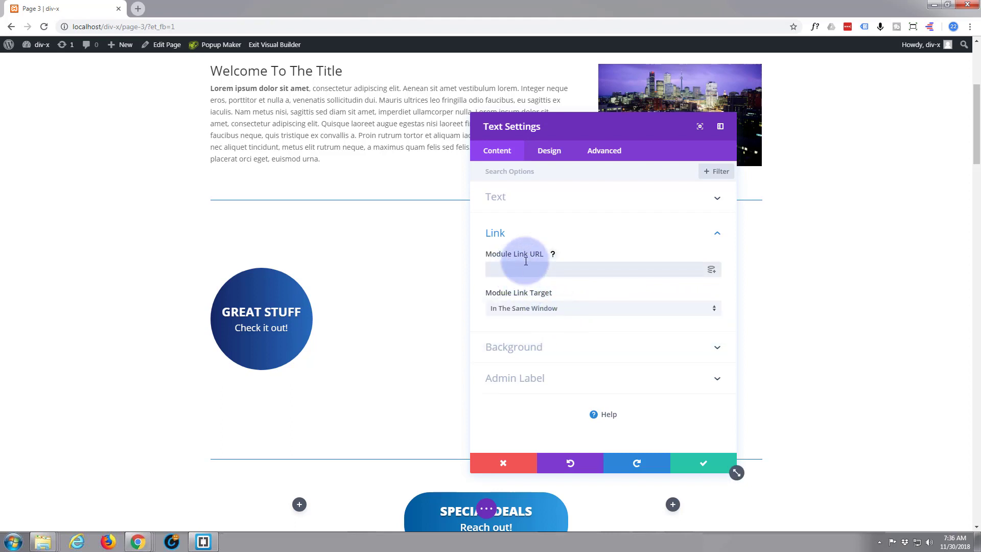
- Save the text module's settings and give the section containing the dress and shirt products the CSS ID "specials"
scroll(93, 424, down, 1)
scroll(92, 423, down, 6)
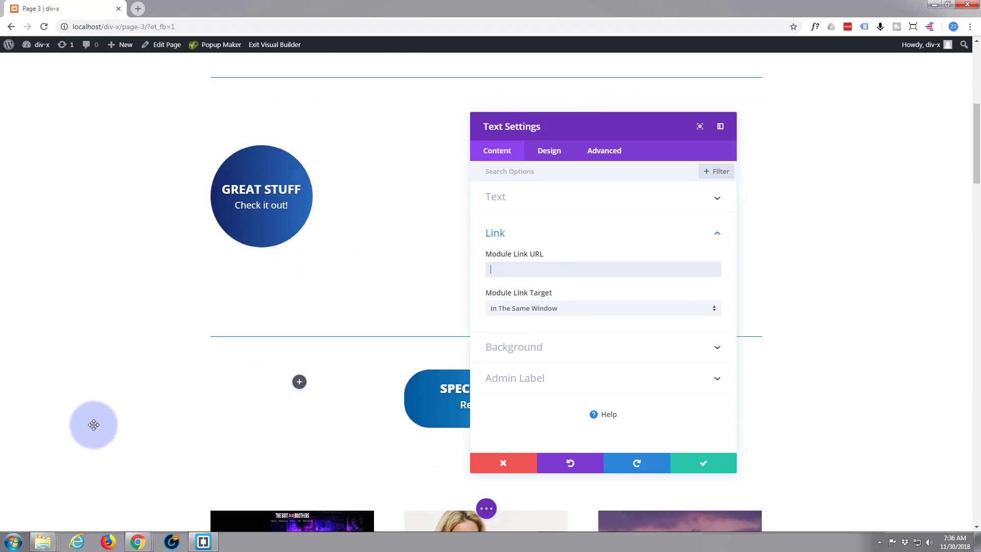
scroll(112, 419, down, 9)
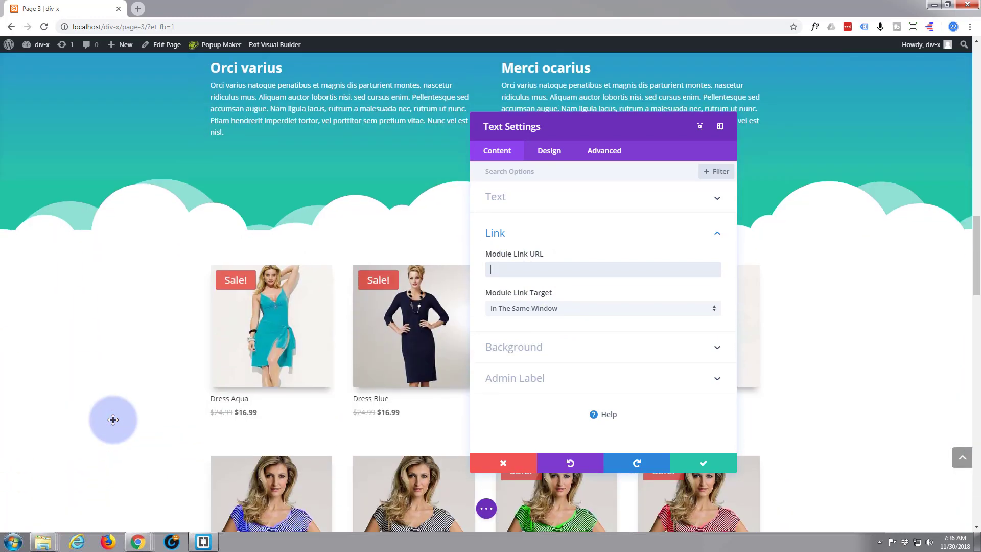
scroll(113, 420, down, 1)
scroll(113, 414, down, 2)
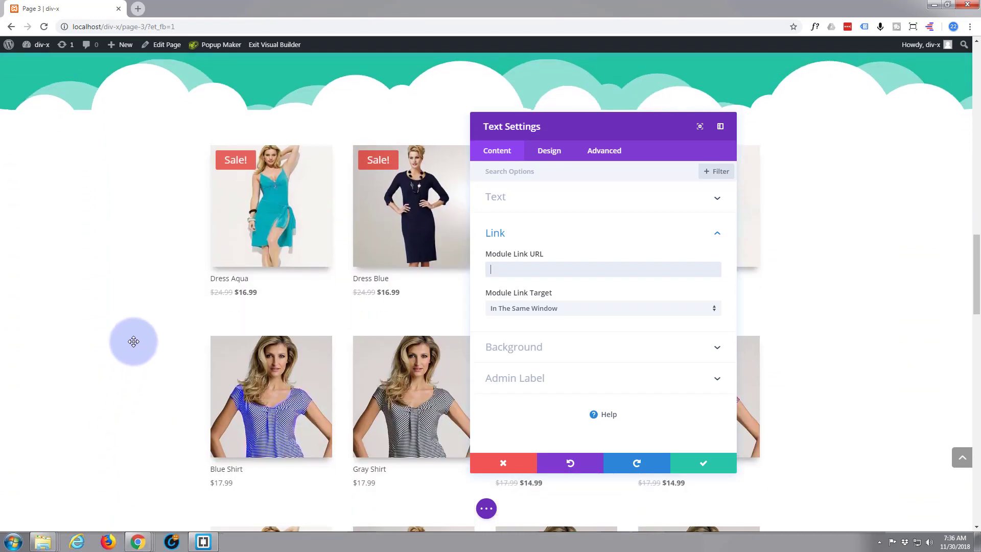
scroll(153, 301, up, 3)
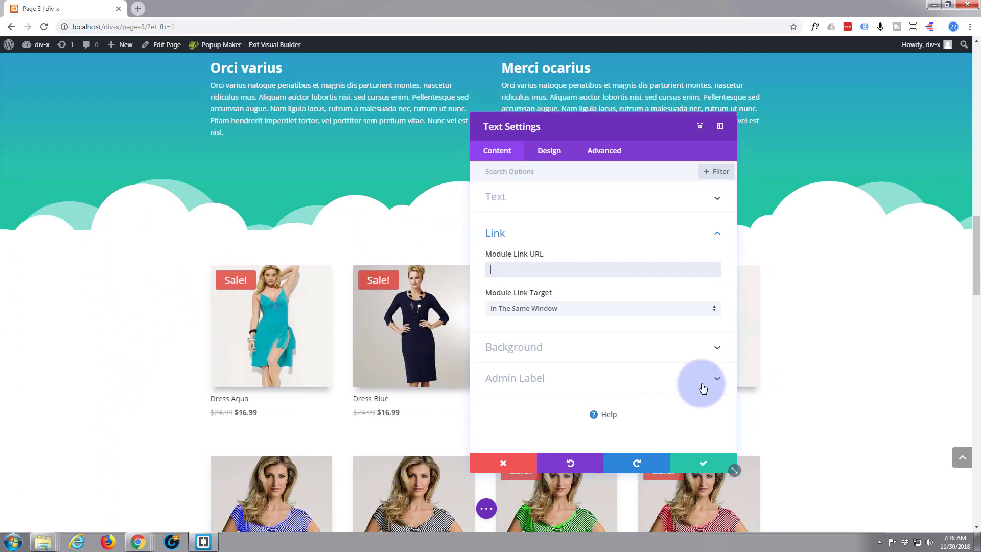
click(682, 461)
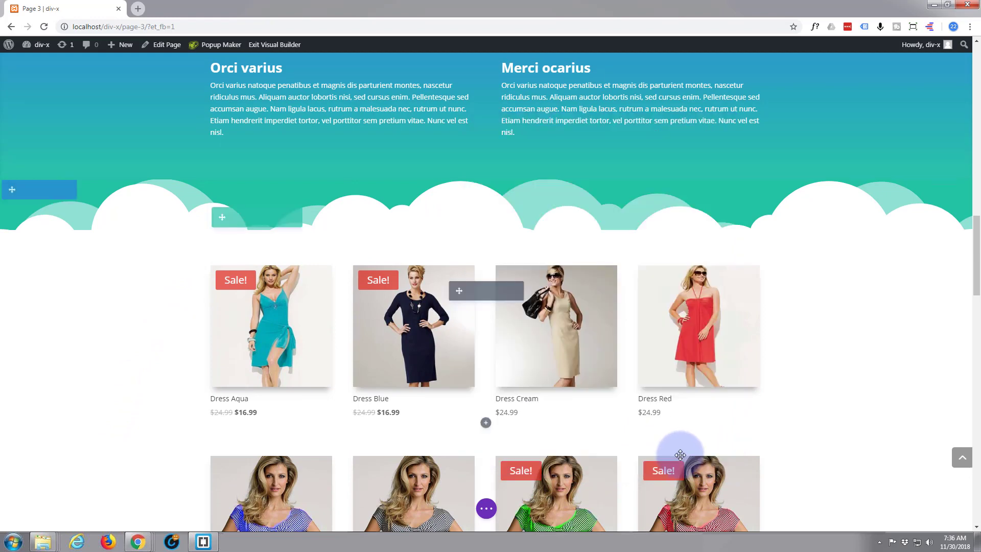
mouse_move(32, 193)
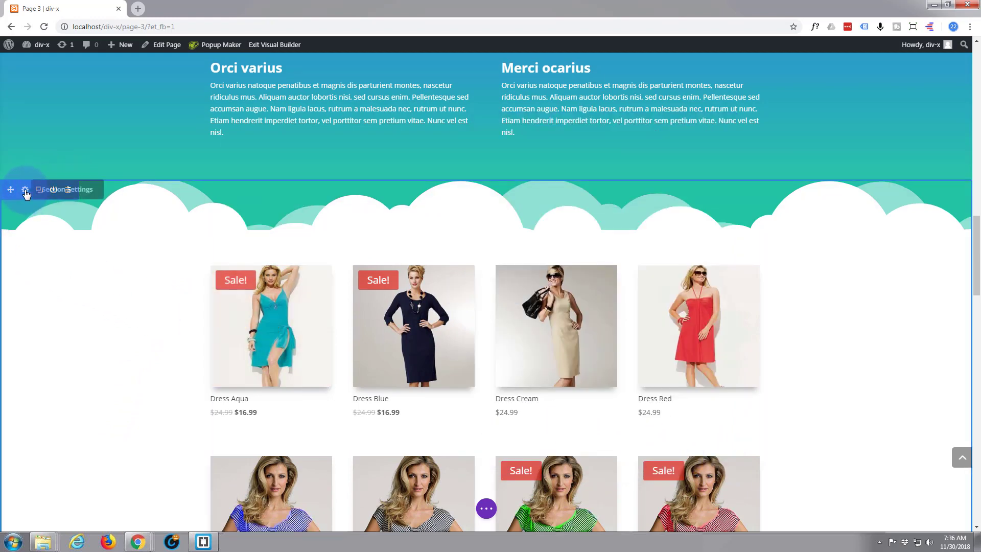
click(25, 190)
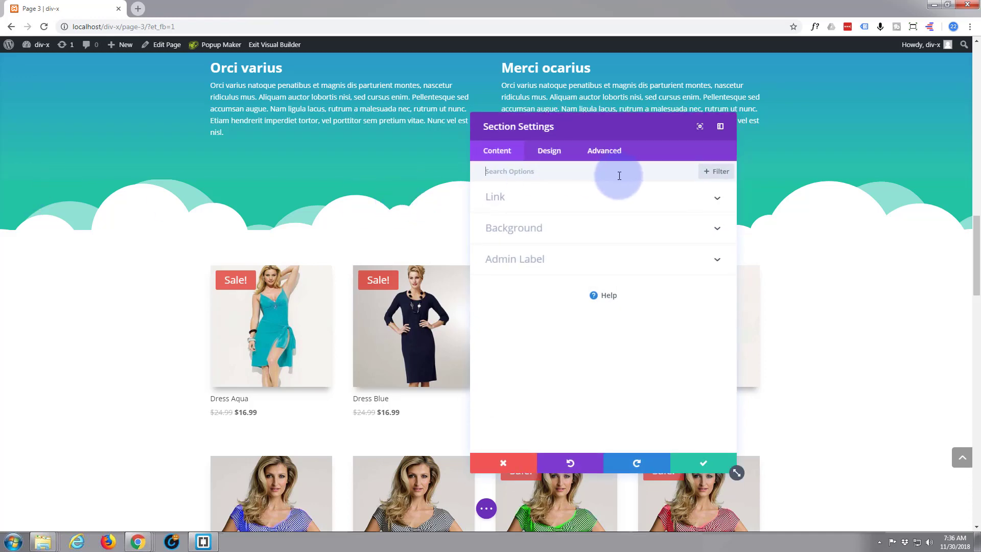
click(603, 151)
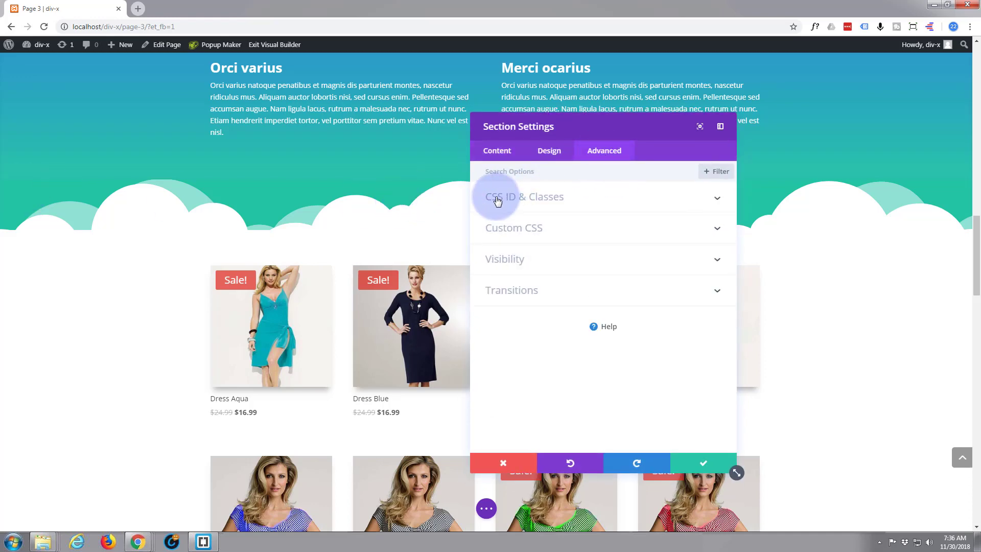
click(553, 200)
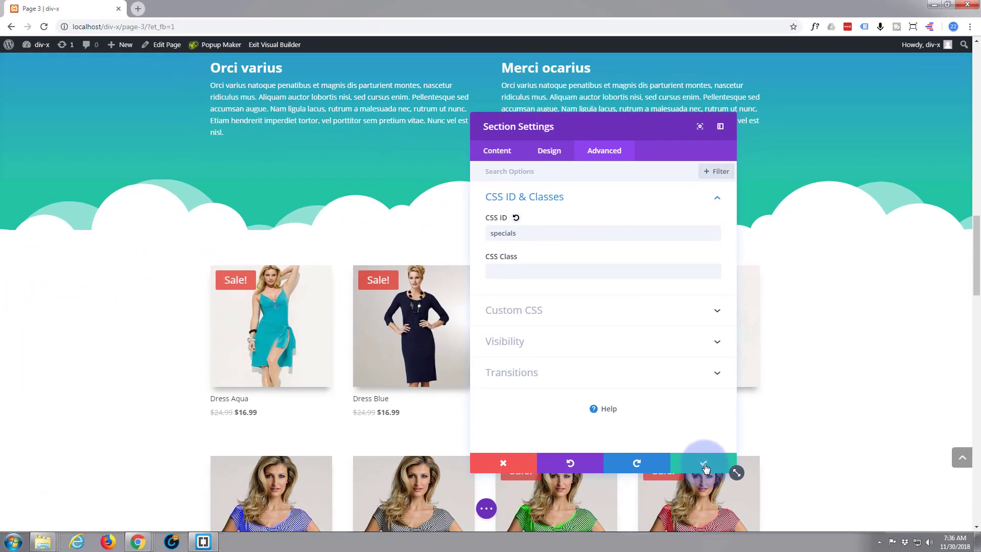
click(704, 467)
- Set the Great Stuff circle module's link URL to "#specials"
scroll(581, 280, up, 3)
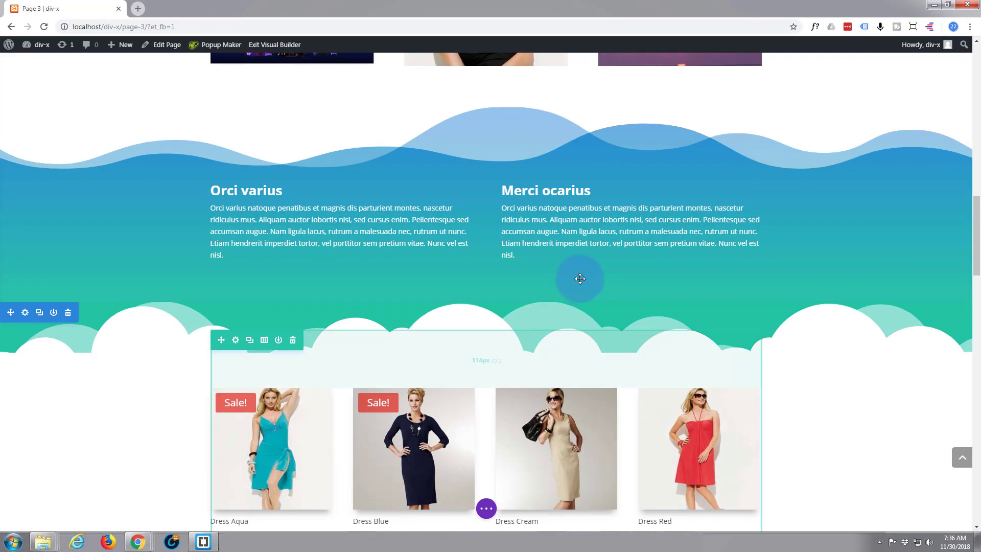
scroll(582, 276, up, 15)
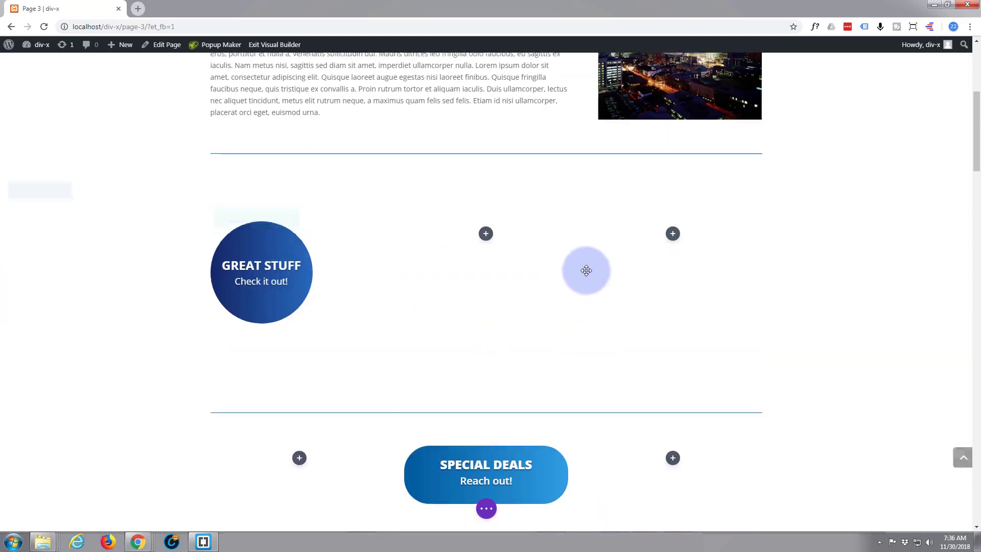
mouse_move(271, 266)
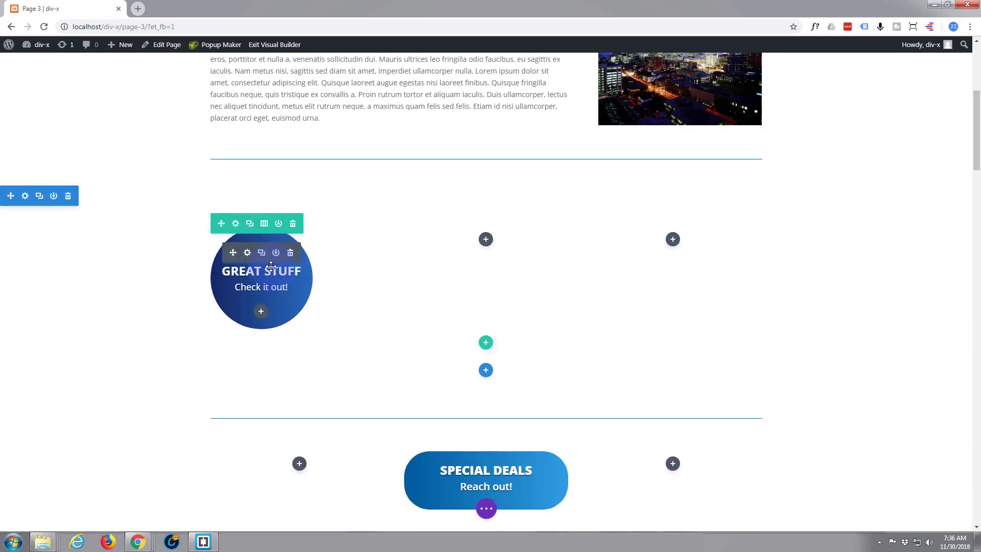
click(248, 252)
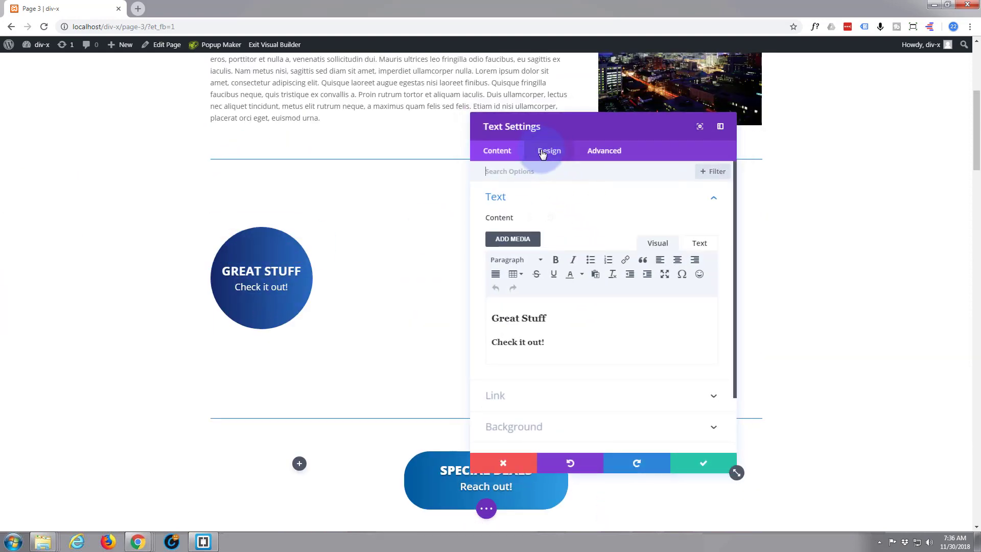
click(507, 153)
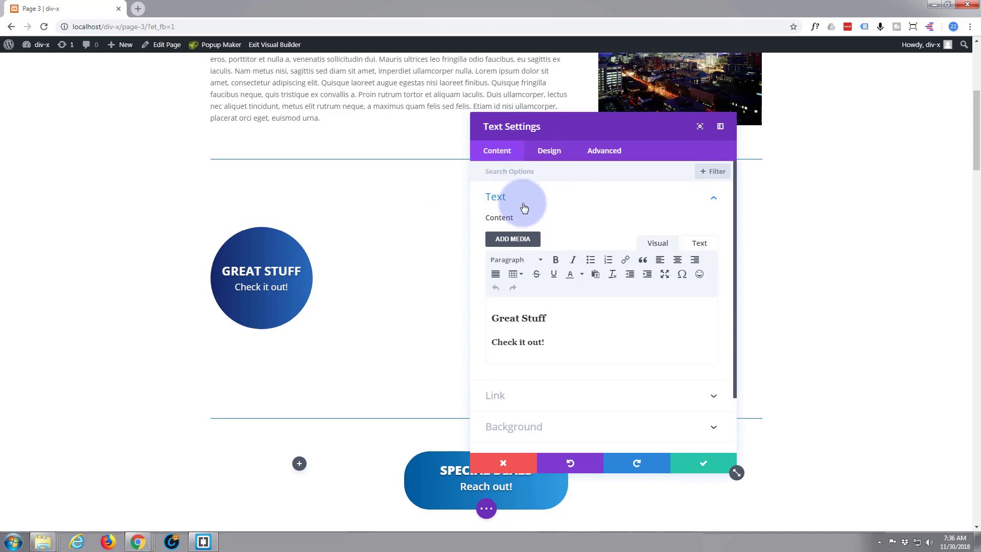
click(561, 403)
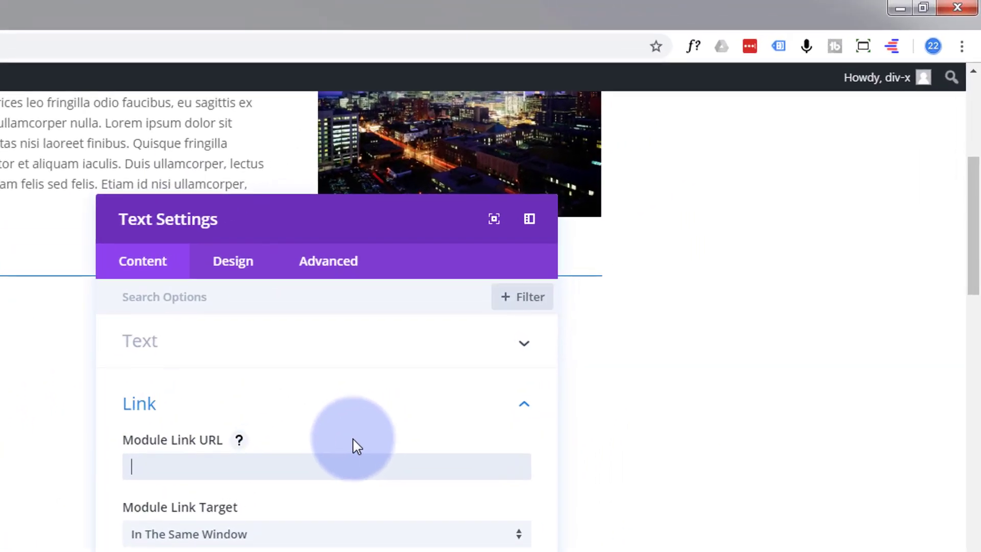
click(352, 438)
text(#)
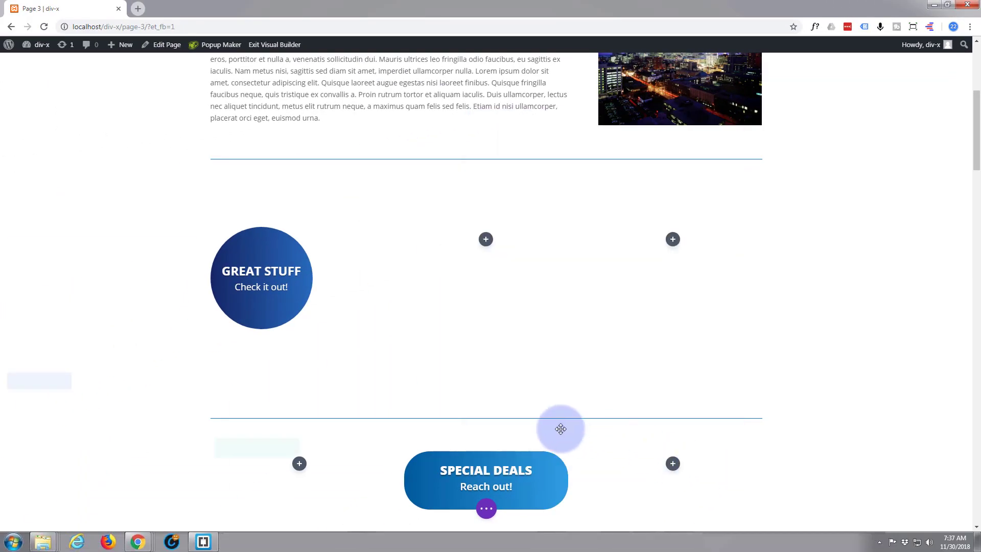
- Save the page, exit the Visual Builder and test the Great Stuff circle's link on the live page
click(486, 509)
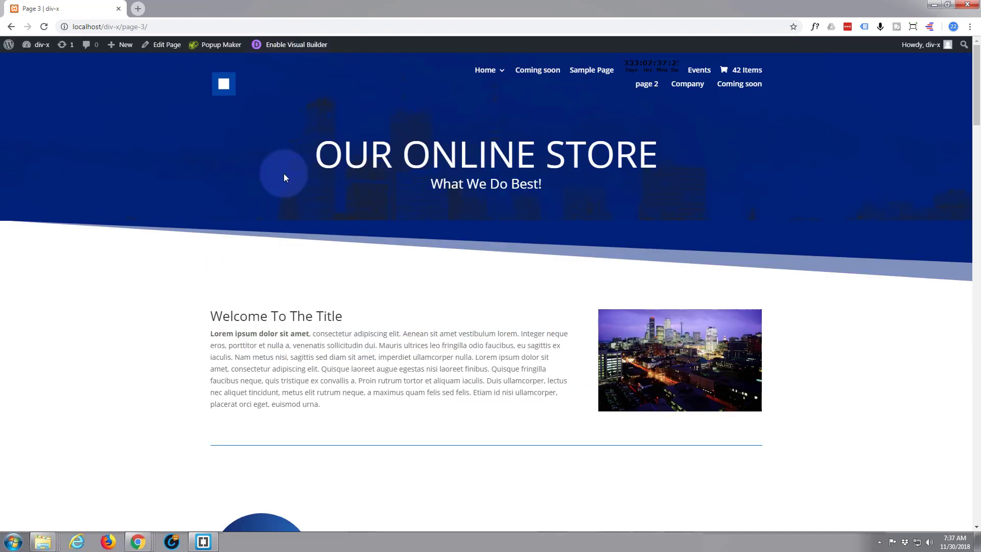
scroll(280, 209, down, 5)
scroll(267, 209, down, 1)
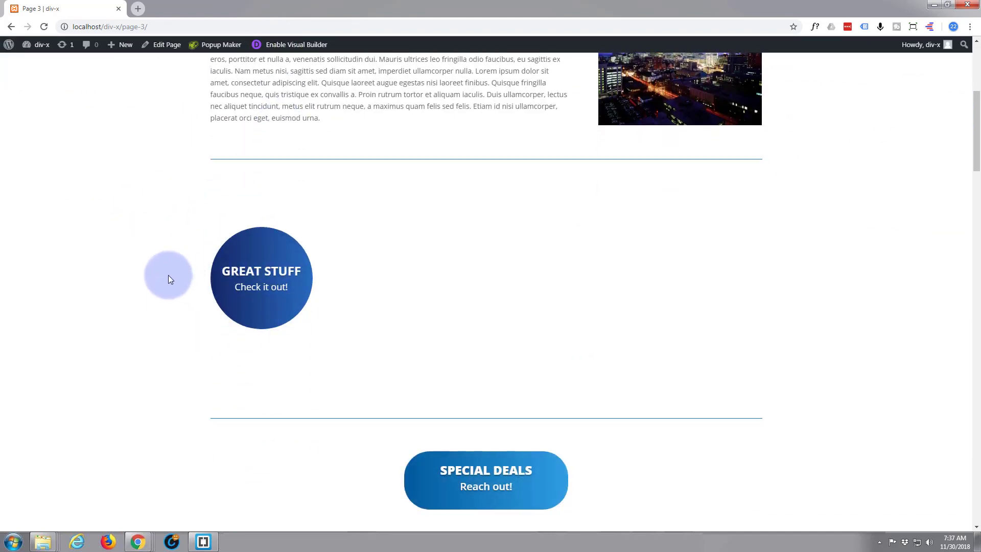
scroll(384, 227, down, 2)
scroll(306, 220, up, 1)
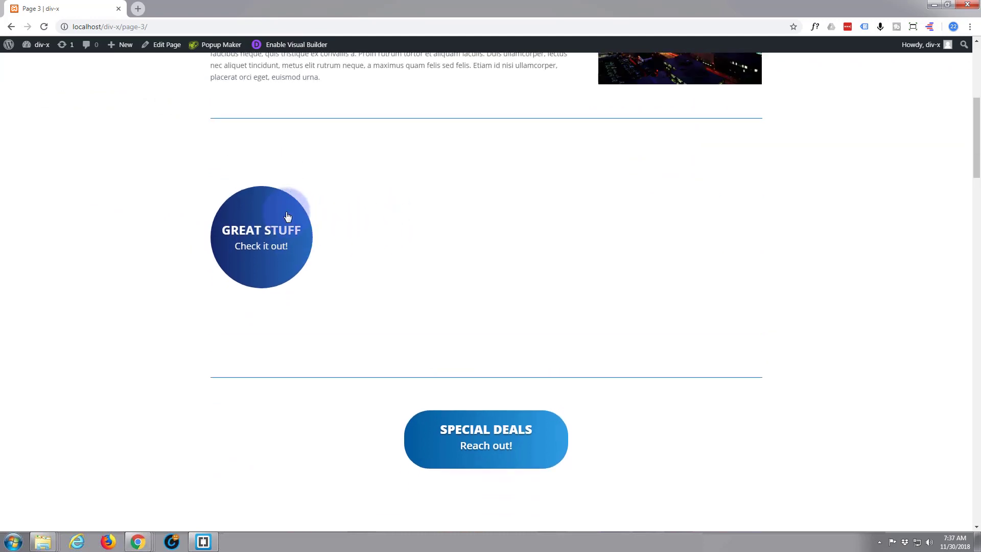
click(267, 237)
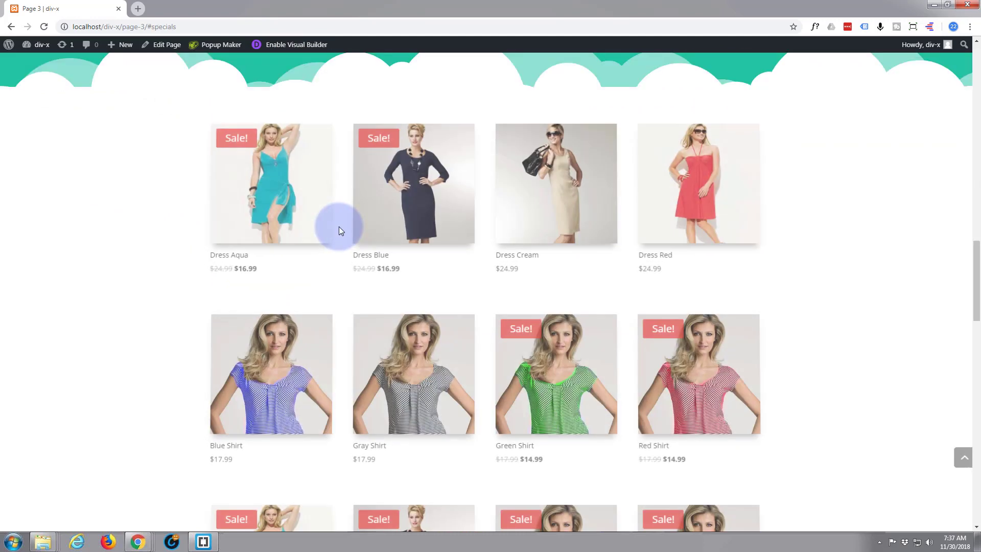
- Re-enable the Visual Builder on the page and open the Great Stuff module's custom CSS settings
scroll(239, 276, up, 14)
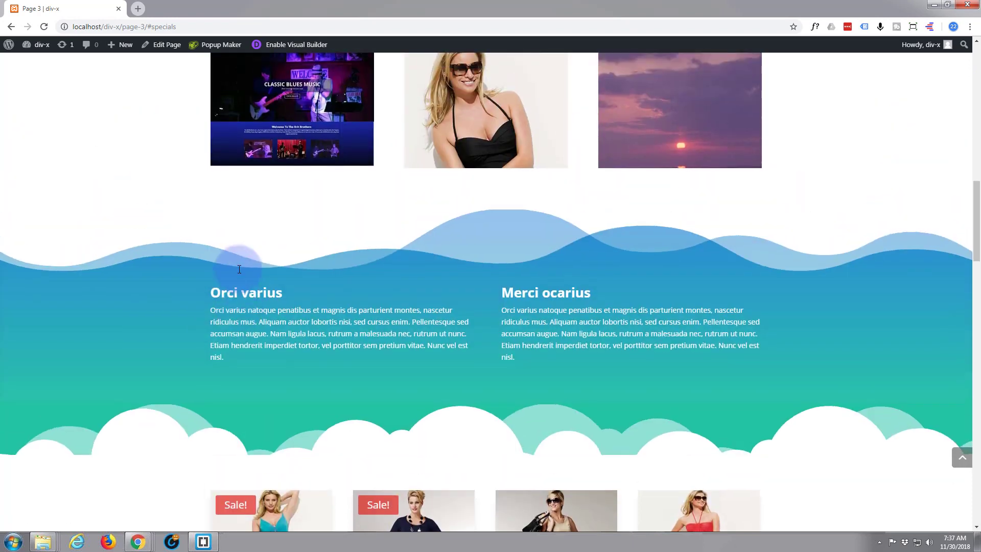
scroll(240, 265, up, 3)
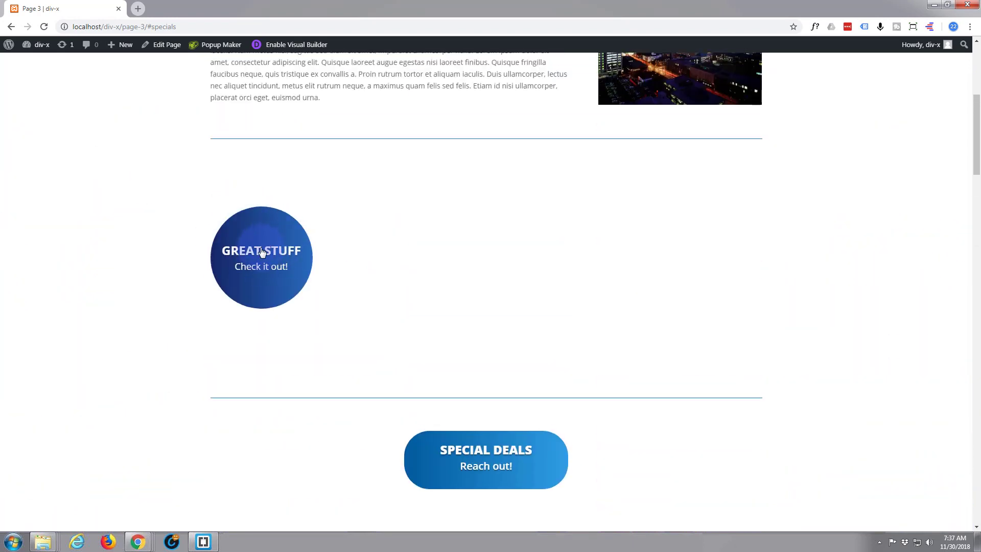
scroll(245, 268, up, 2)
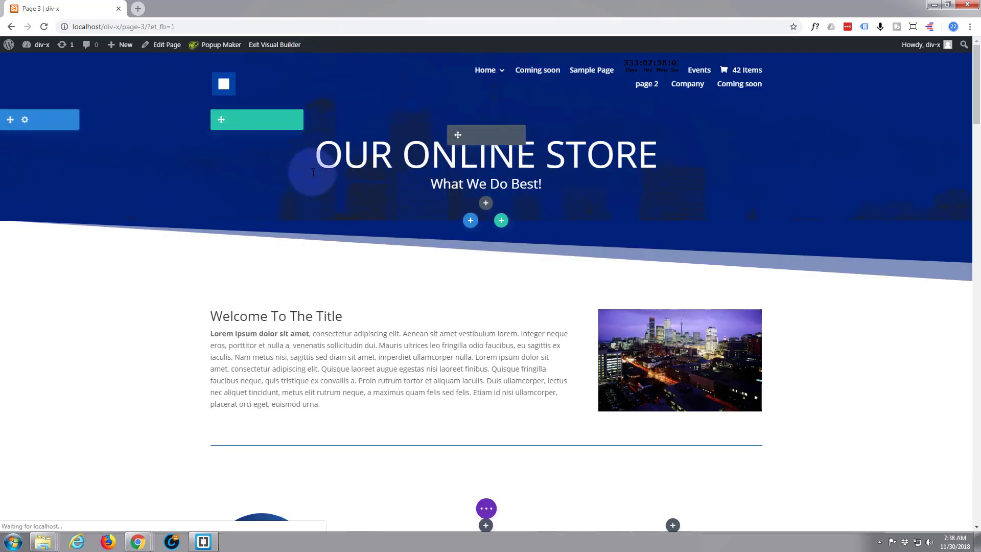
scroll(314, 172, down, 7)
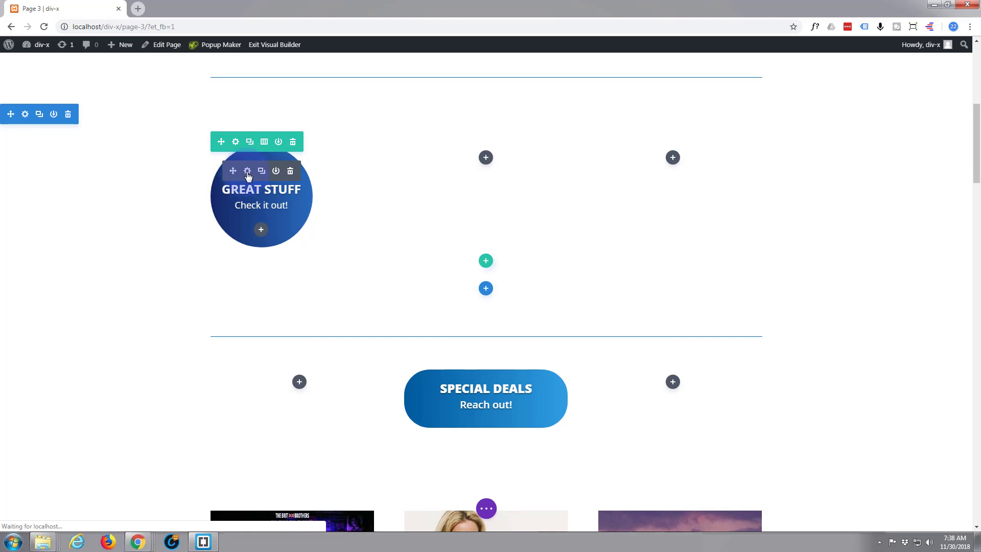
click(247, 171)
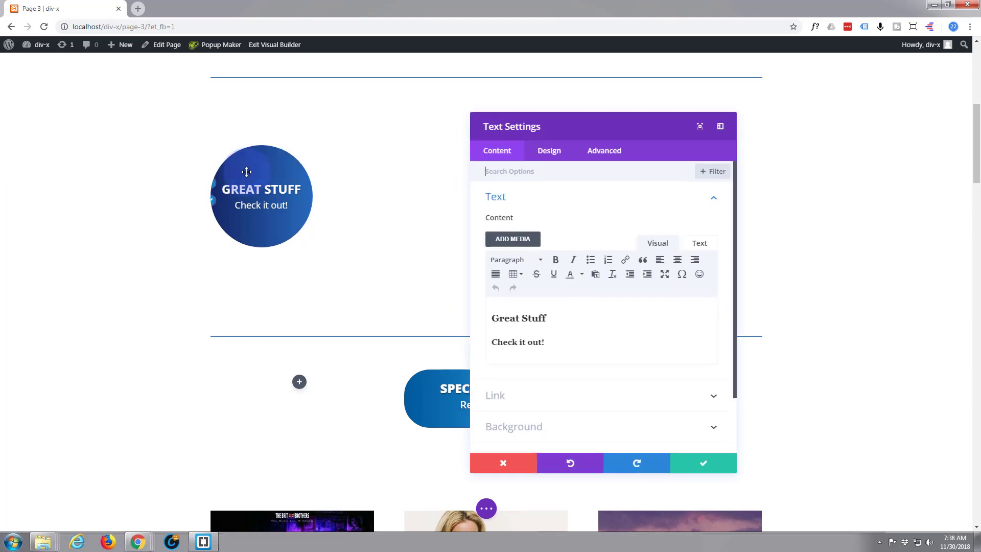
click(604, 152)
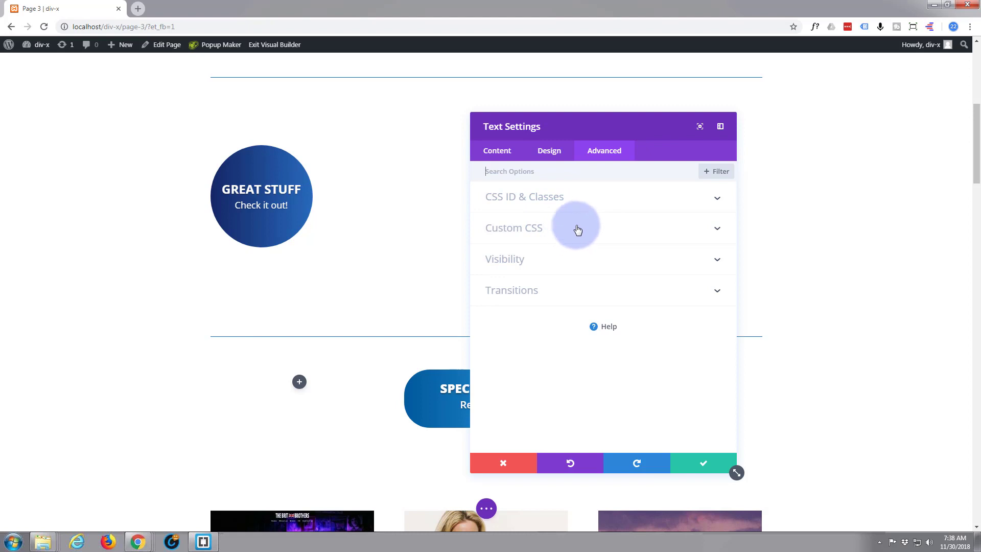
click(513, 231)
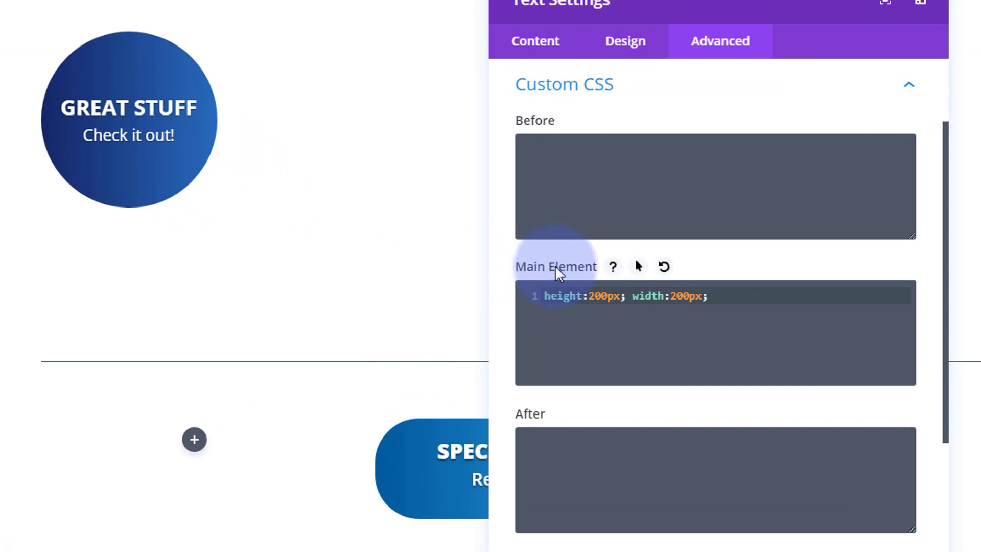
- Enable hover options for the module's Main Element CSS, check the Hover state and return to the Default state
click(639, 268)
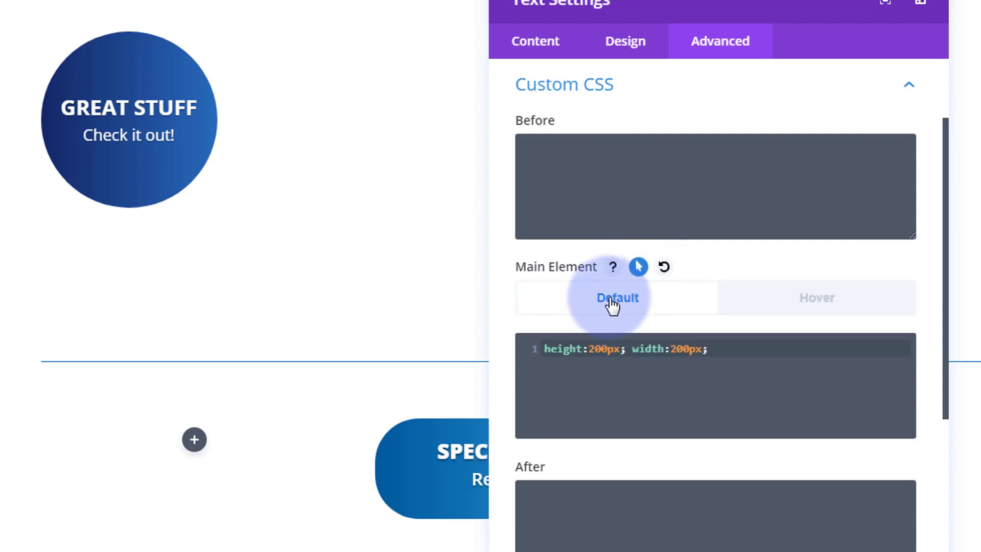
click(842, 302)
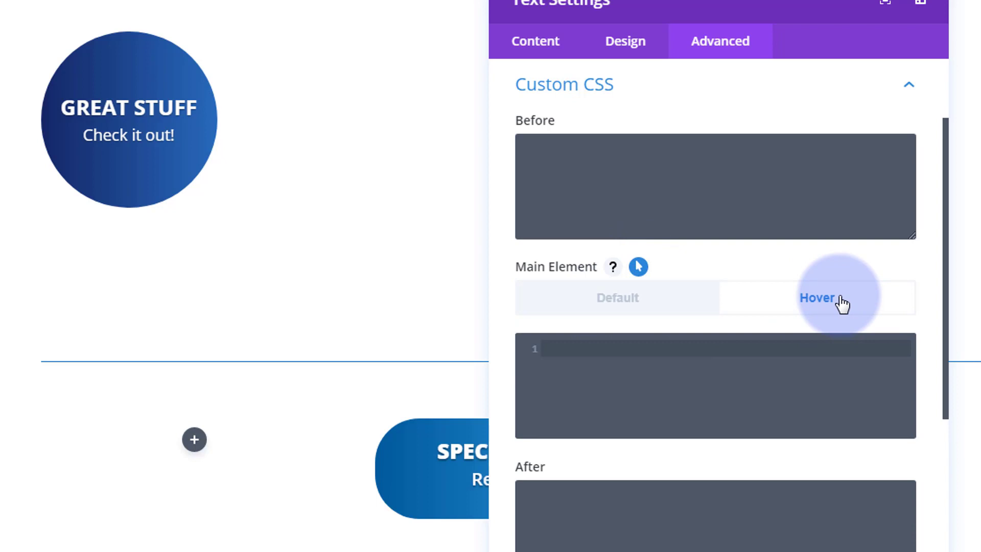
click(591, 307)
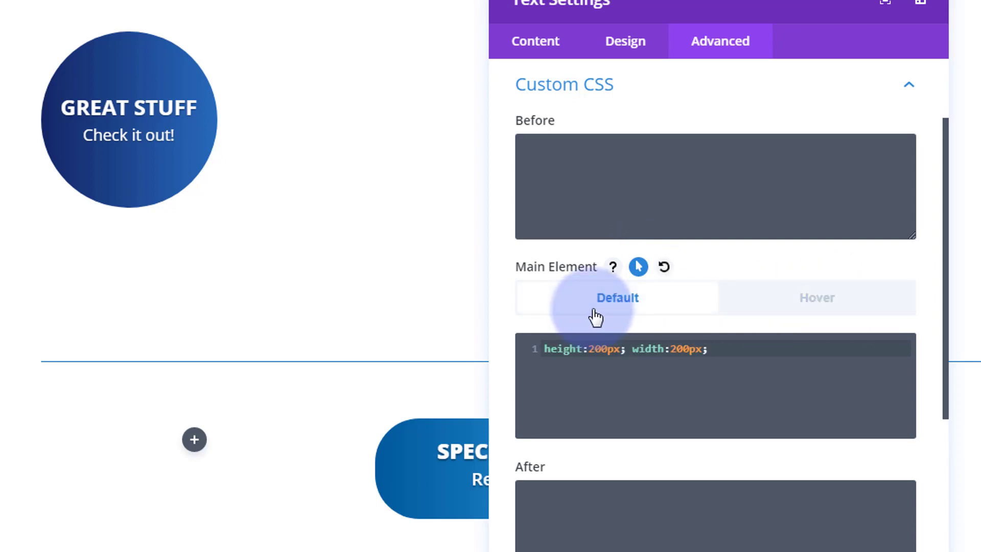
- Copy the Main Element's Default CSS "height:200px; width:200px;" into its Hover state
click(720, 352)
drag(720, 353, 542, 350)
key(ctrl+c)
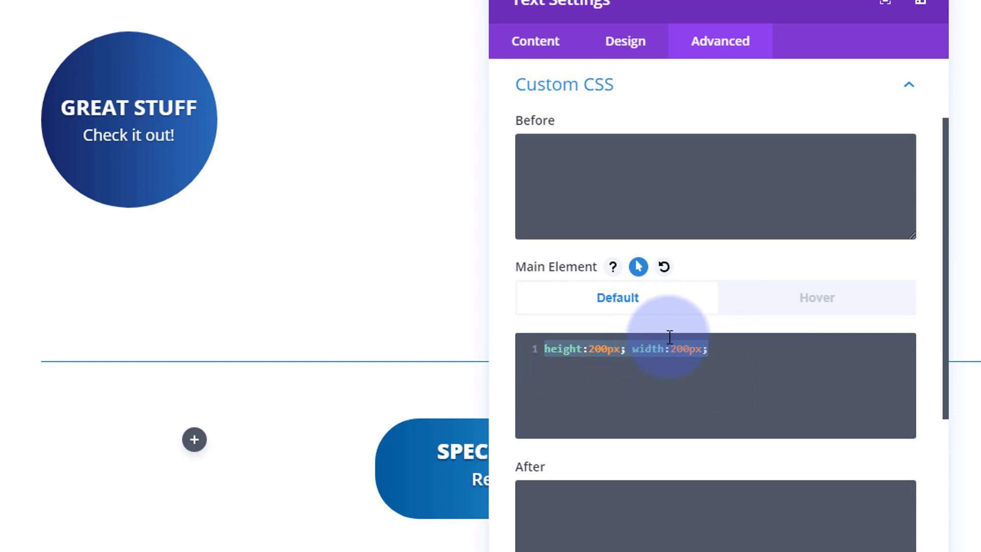
click(789, 307)
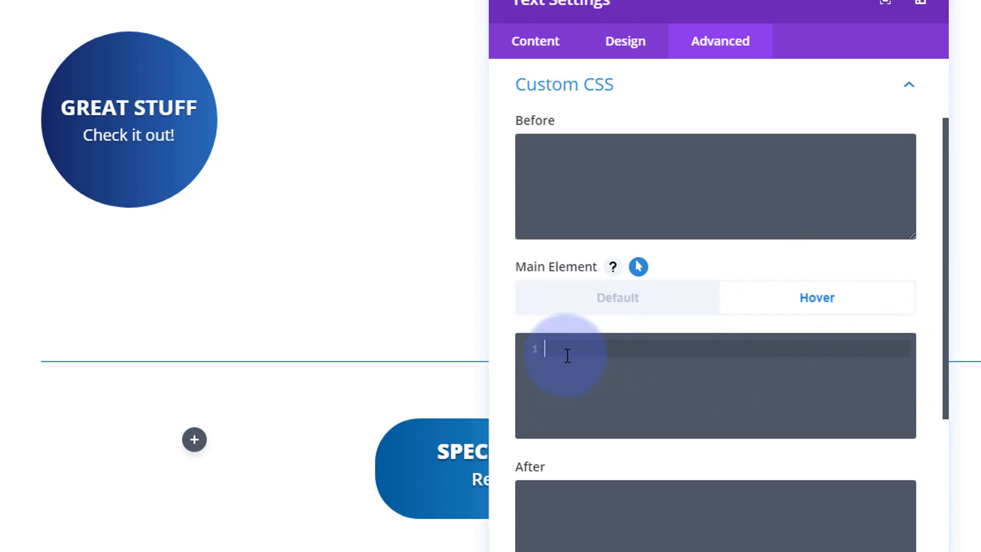
key(ctrl+v)
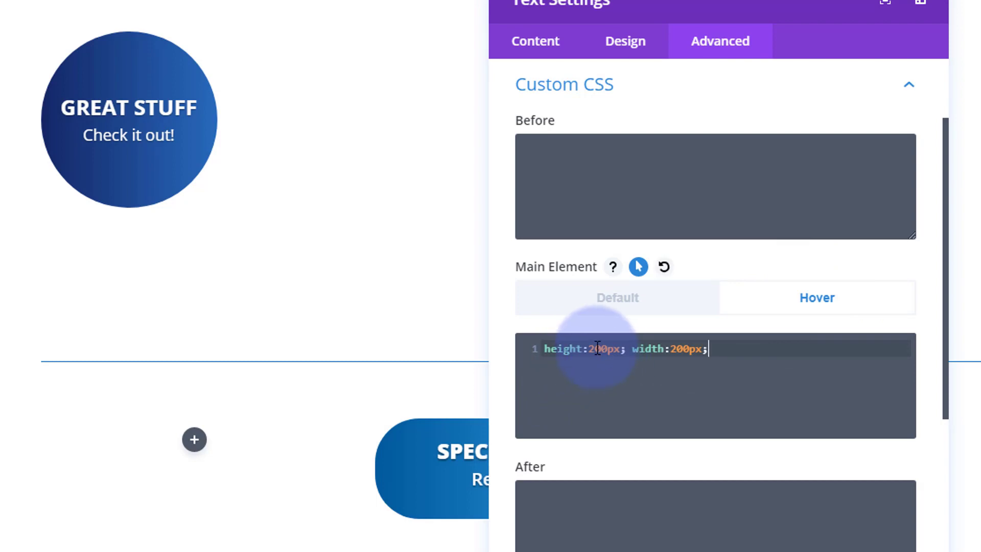
- Set the Main Element's hover CSS to a height of 225px and a width of 225px
drag(601, 350, 607, 350)
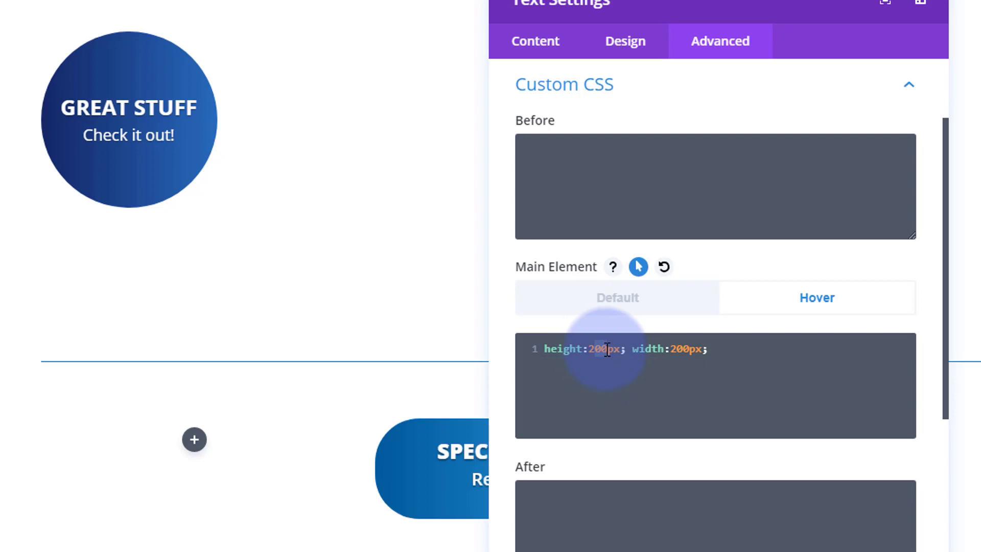
text(25)
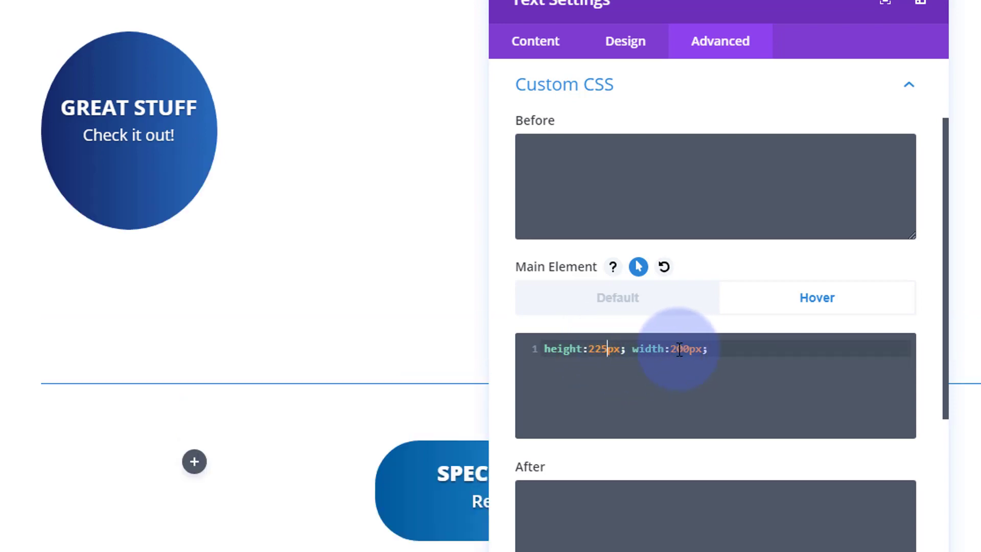
drag(677, 351, 690, 351)
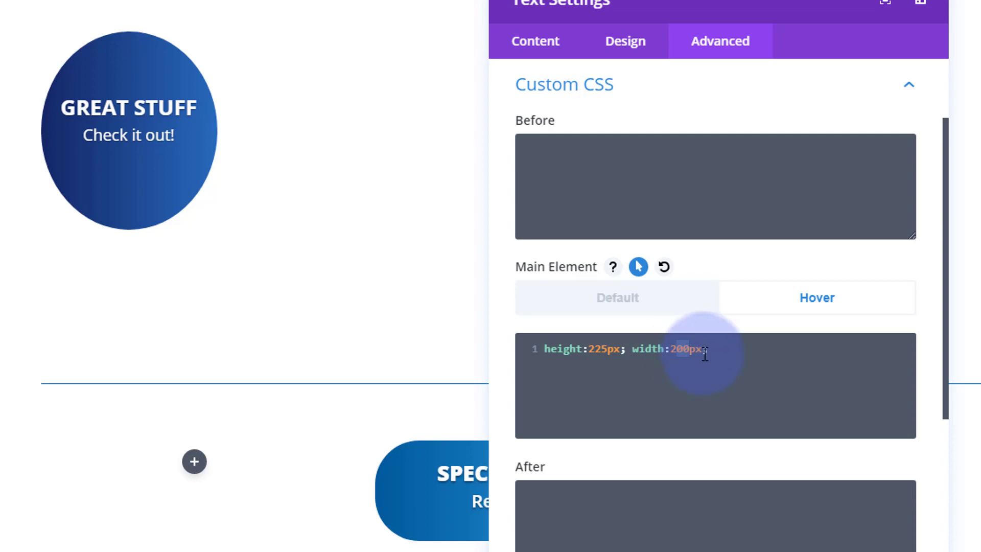
text(25)
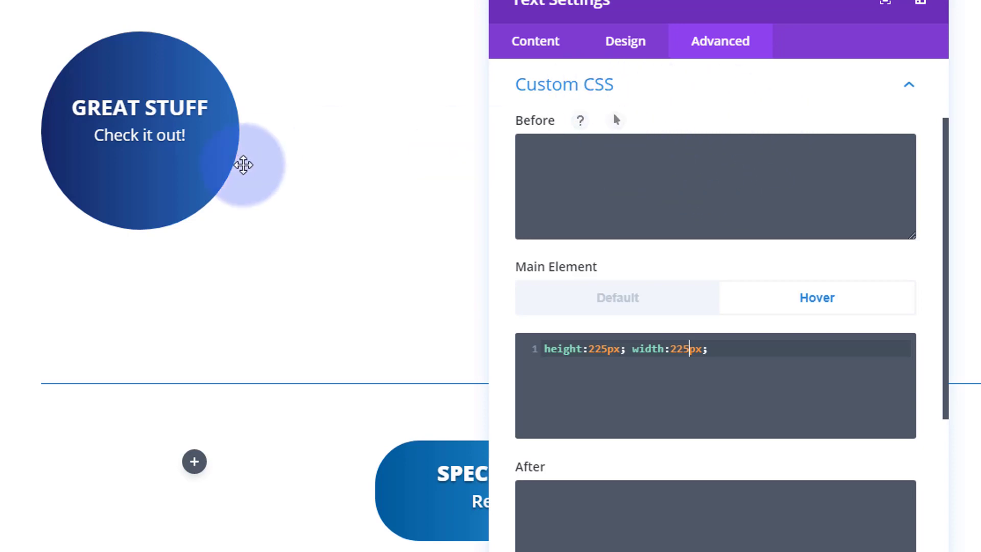
- Open the Spacing design settings of the Great Stuff module
click(626, 47)
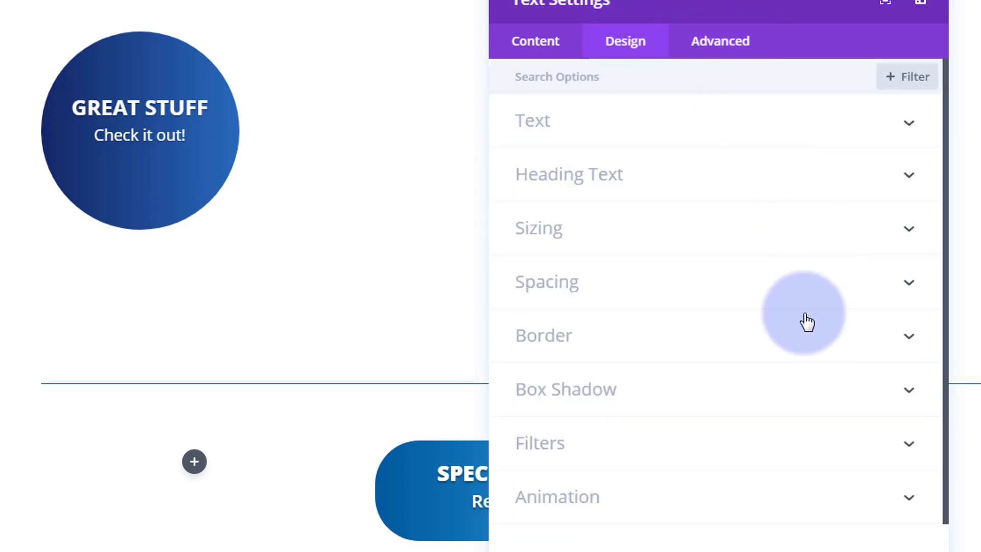
click(658, 295)
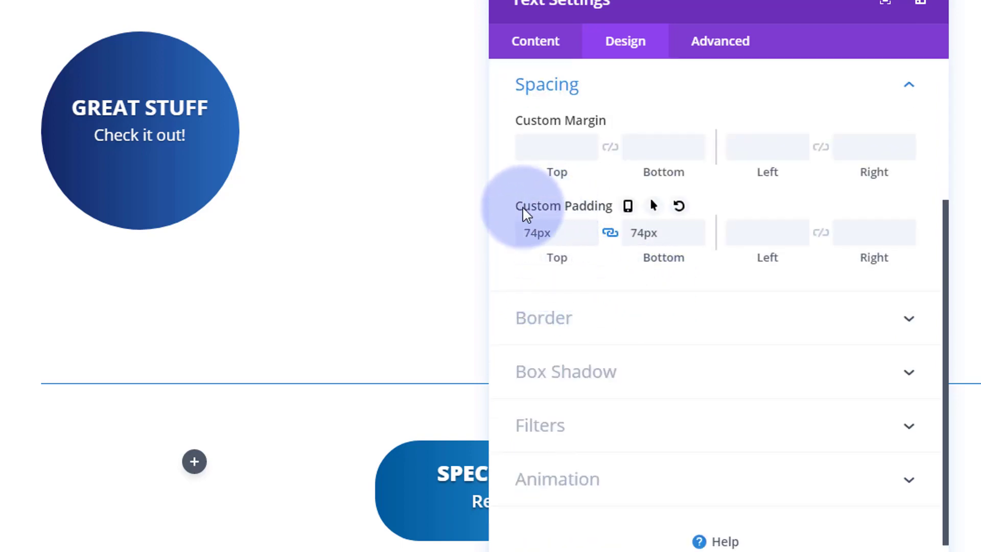
click(628, 206)
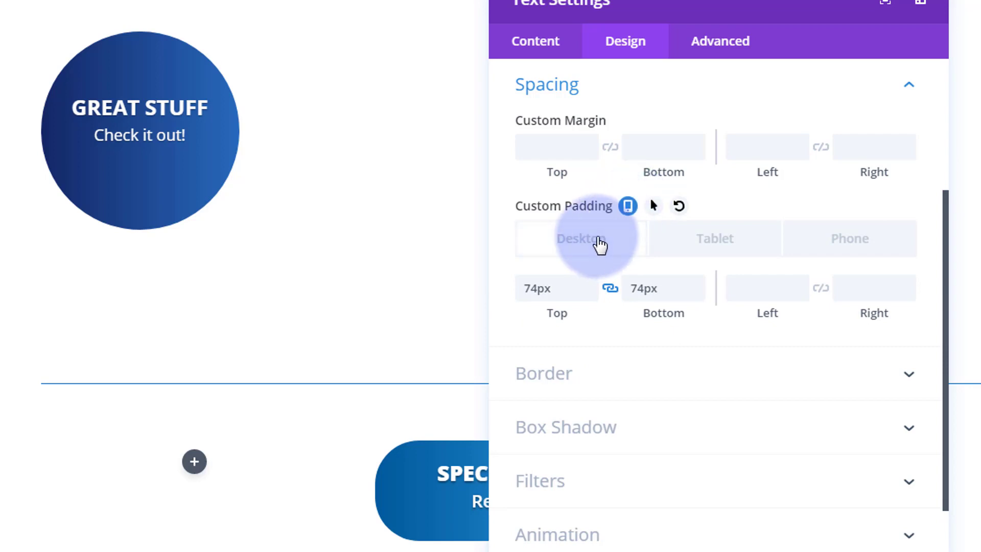
click(654, 207)
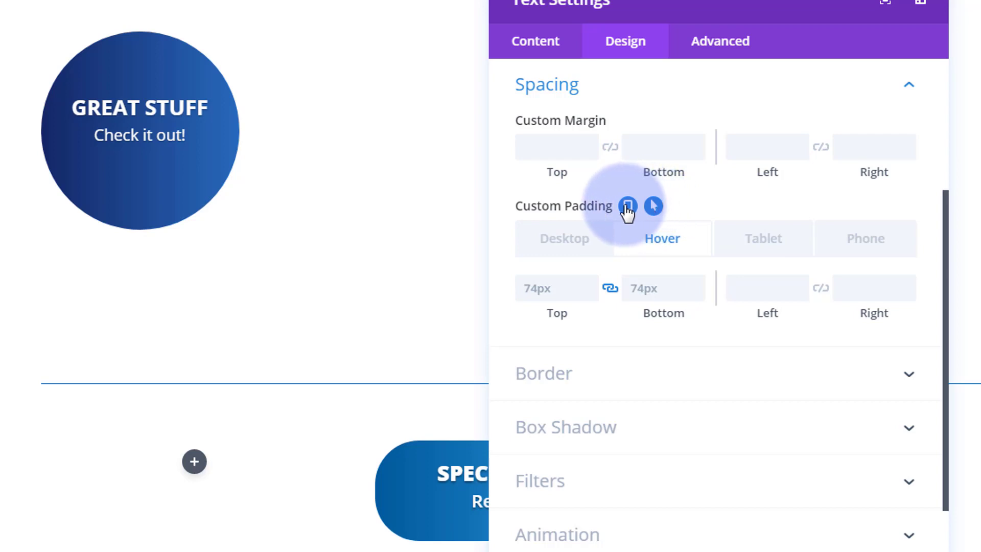
click(628, 206)
click(654, 207)
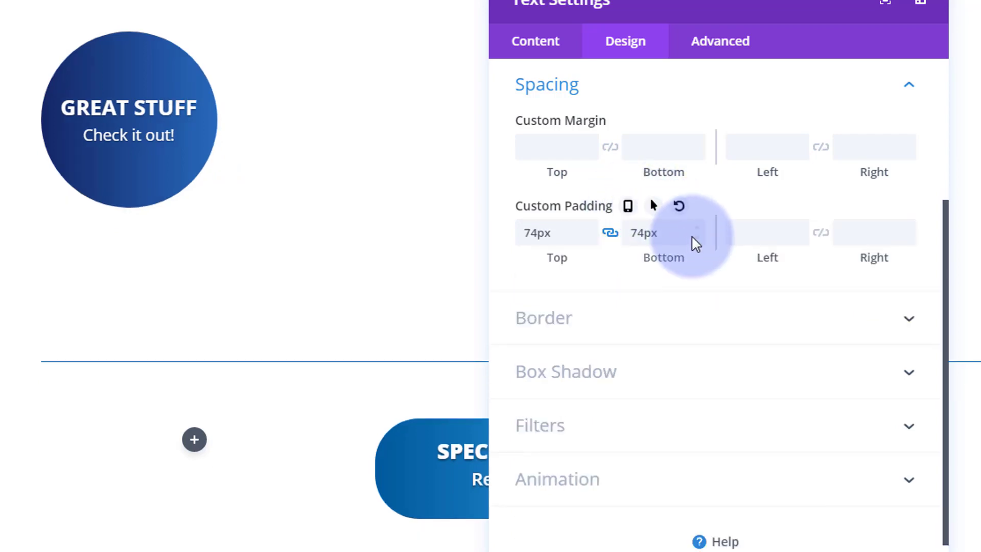
- Enable hover options for Custom Padding and set the linked top and bottom padding in the Hover state to 85px
click(653, 206)
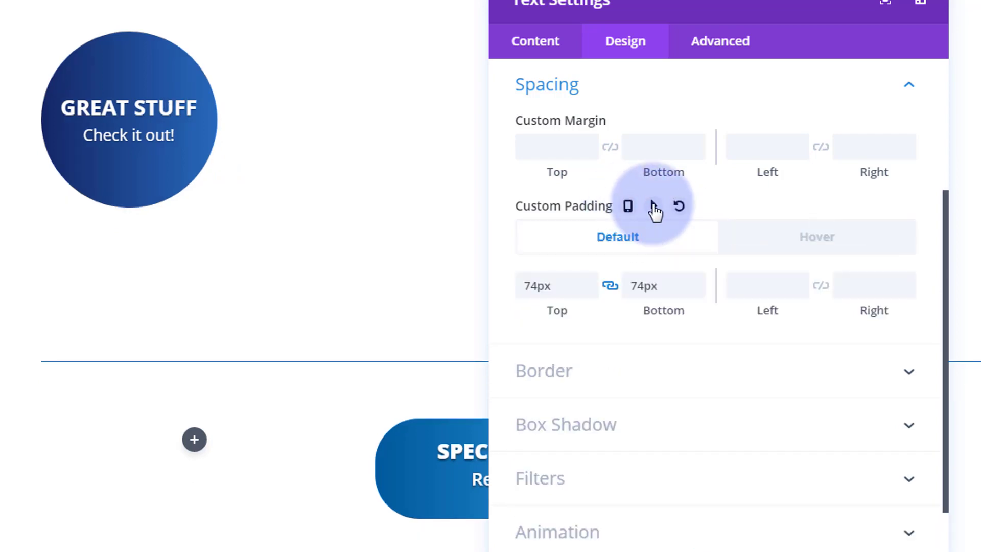
click(809, 243)
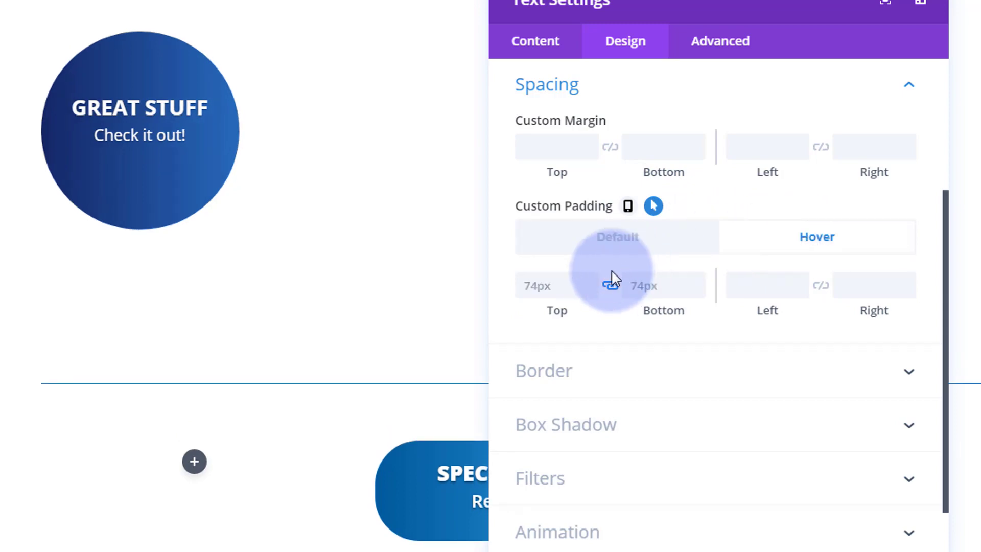
click(566, 287)
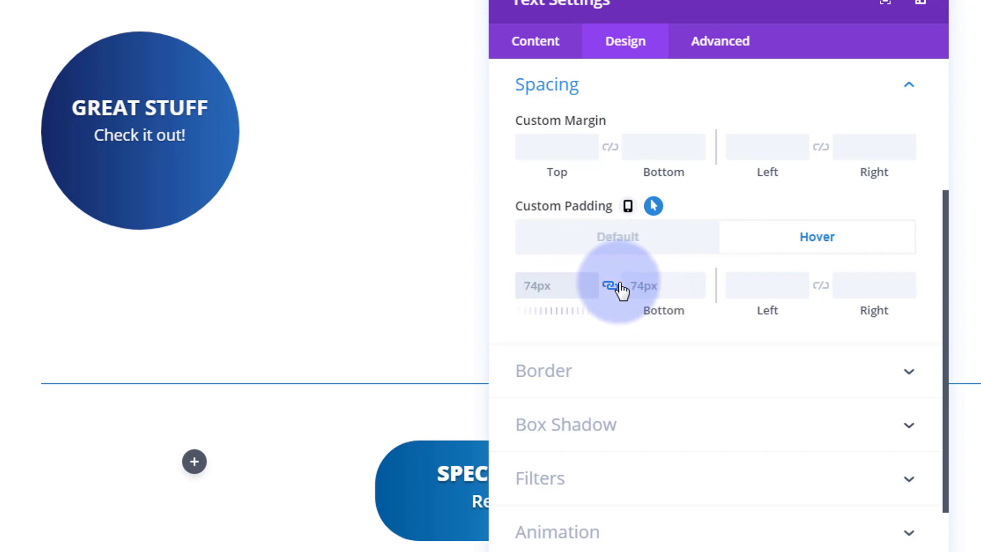
click(589, 278)
click(590, 278)
click(589, 279)
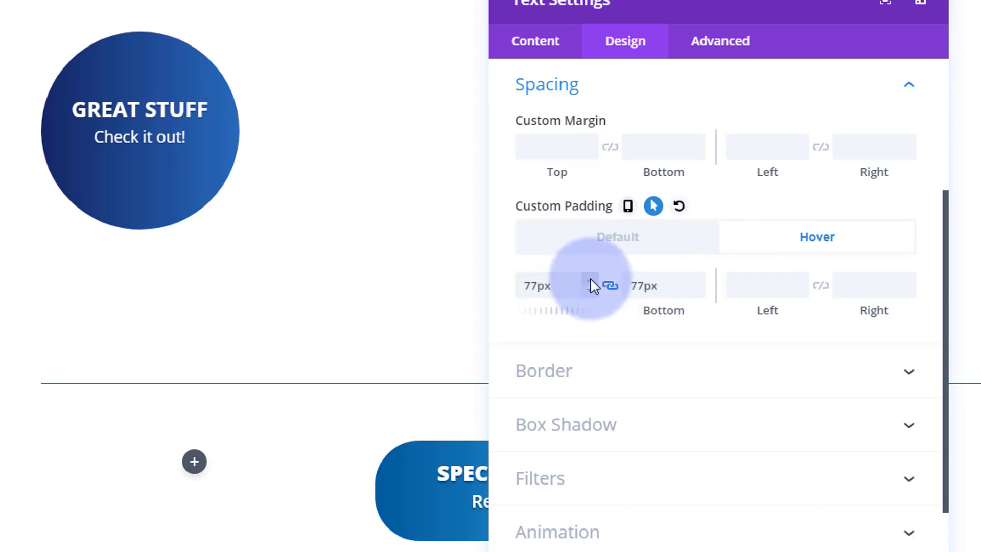
click(590, 279)
click(589, 279)
click(590, 279)
click(589, 278)
click(589, 279)
click(590, 278)
click(590, 279)
click(590, 279)
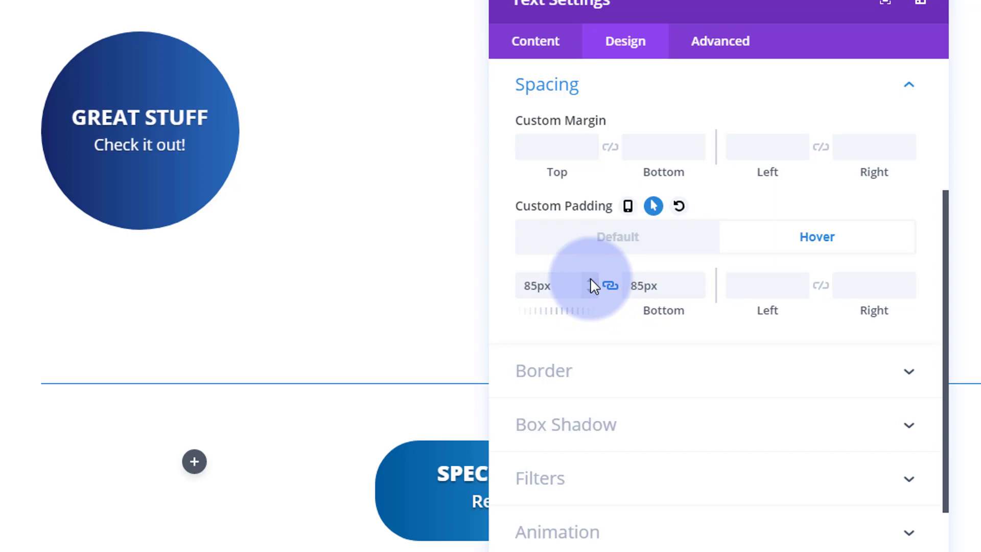
click(590, 279)
click(590, 279)
click(590, 279)
click(590, 278)
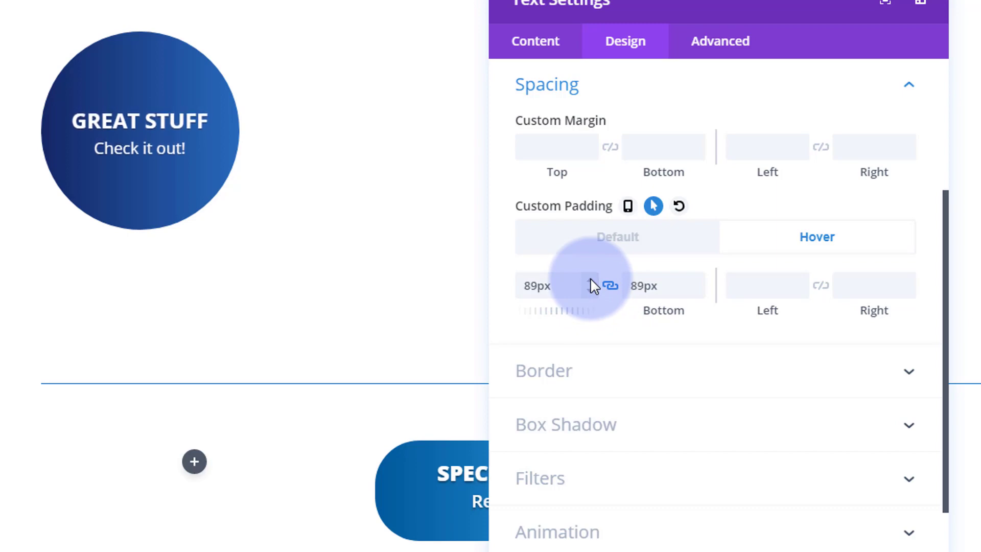
click(590, 291)
click(590, 292)
click(590, 291)
click(590, 291)
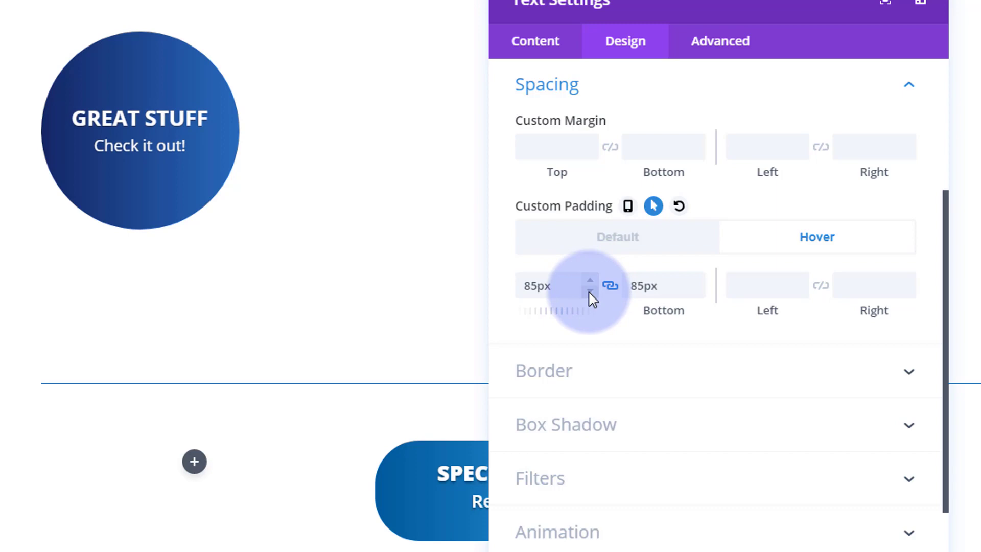
click(590, 291)
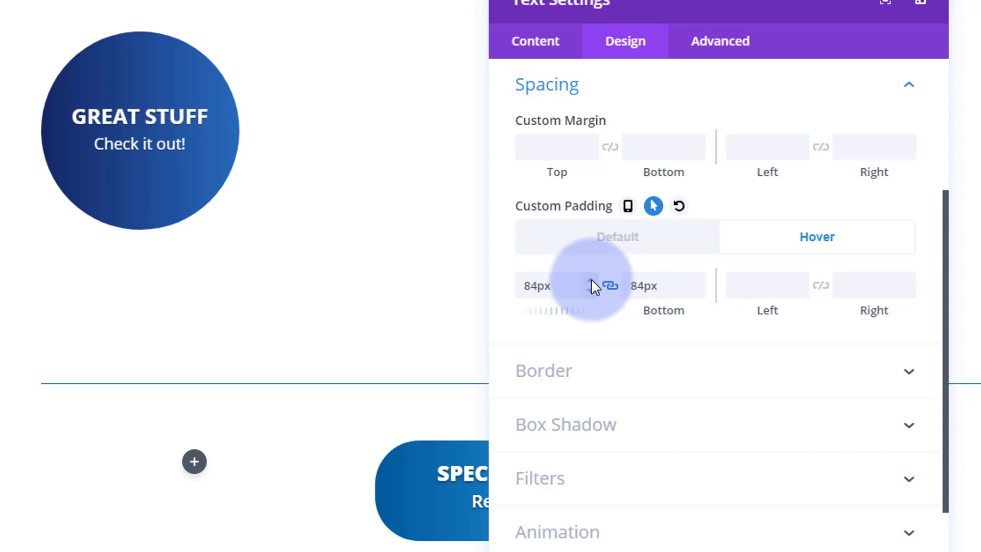
click(590, 281)
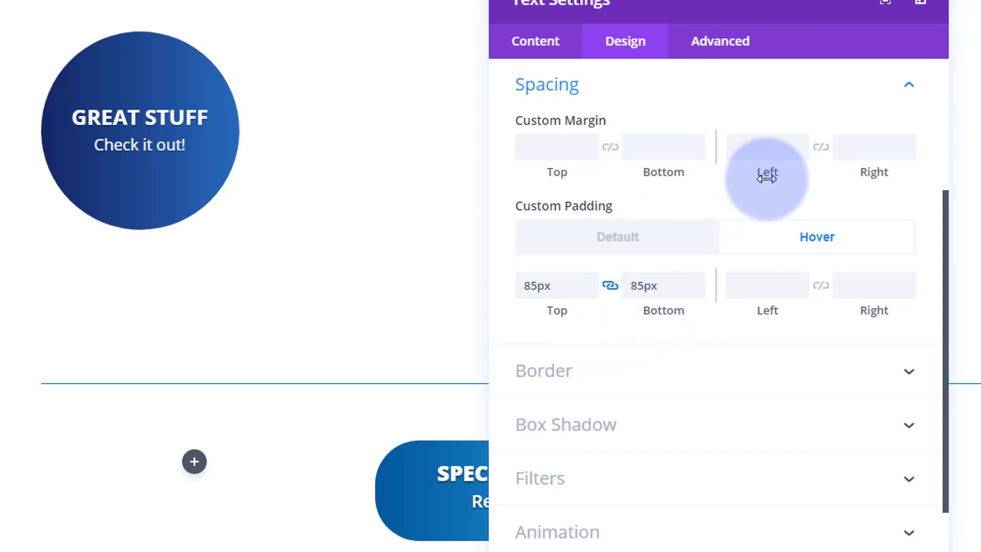
- Enable hover options for the Great Stuff module's background and compare its Default and Hover states
click(532, 65)
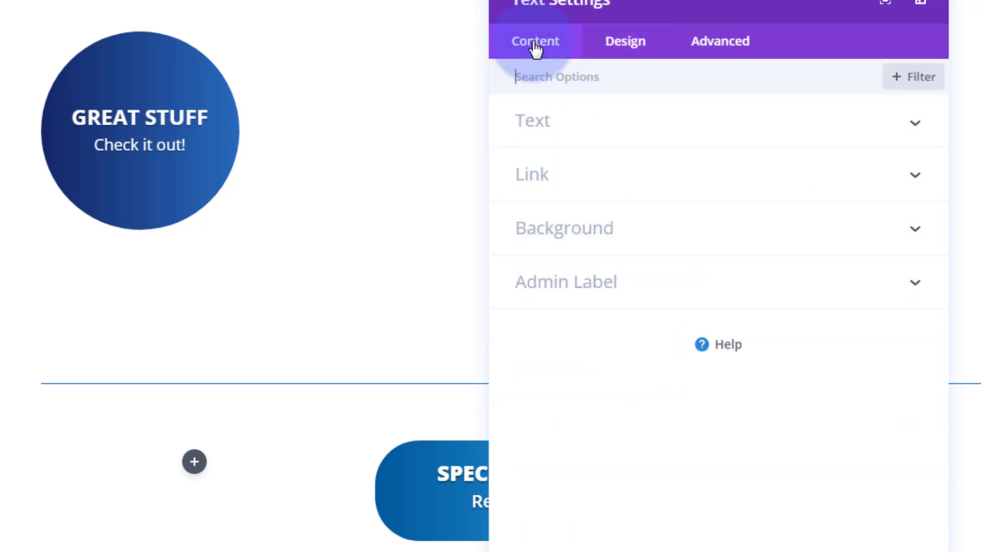
click(821, 246)
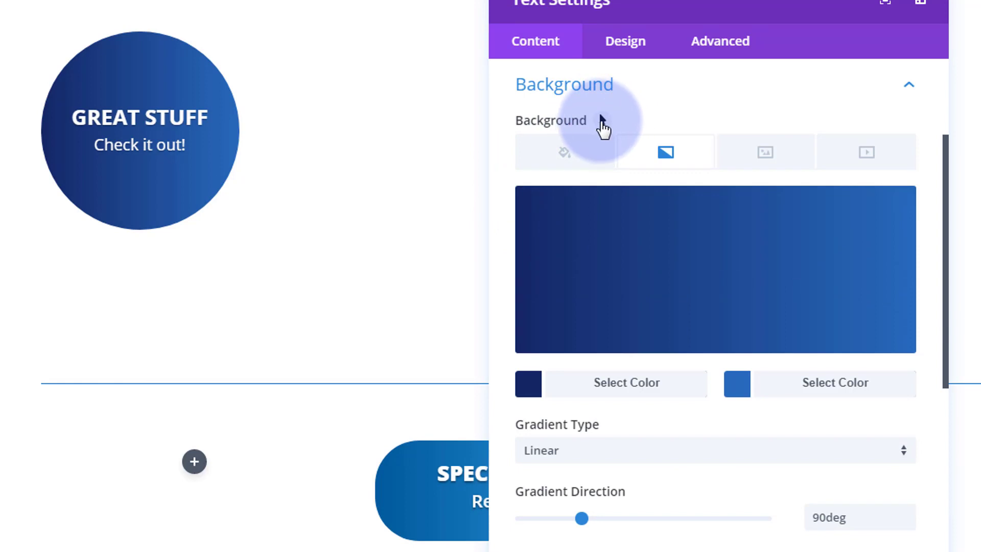
click(601, 121)
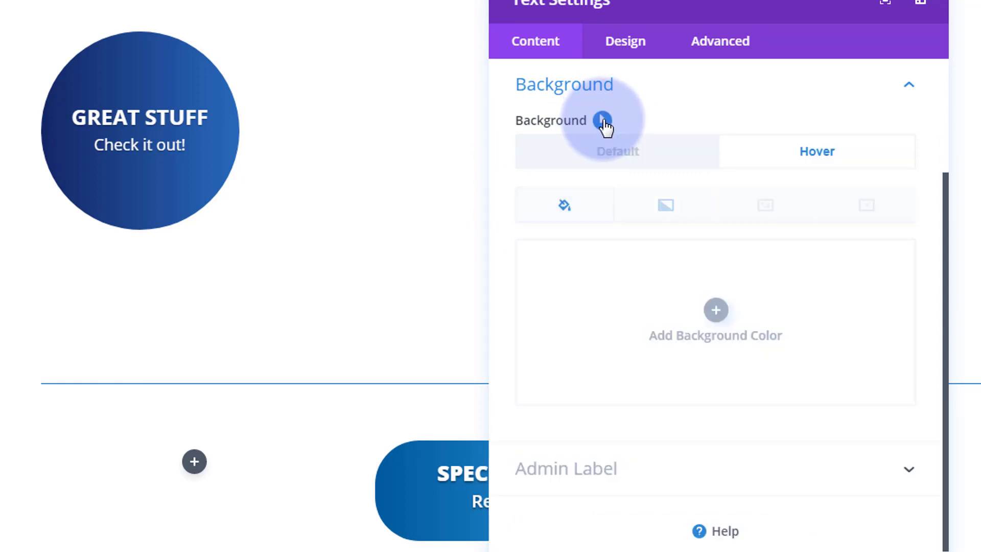
click(618, 153)
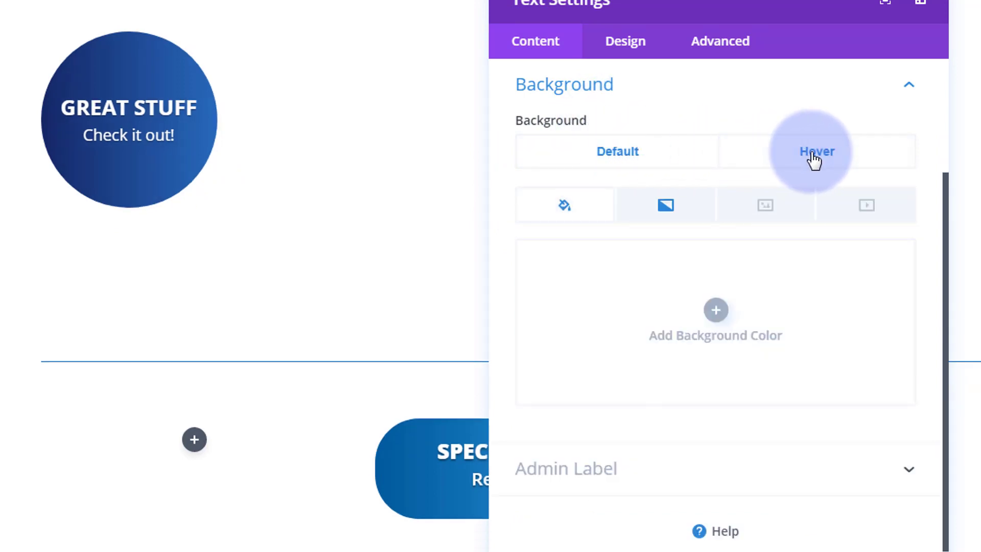
click(813, 160)
click(614, 159)
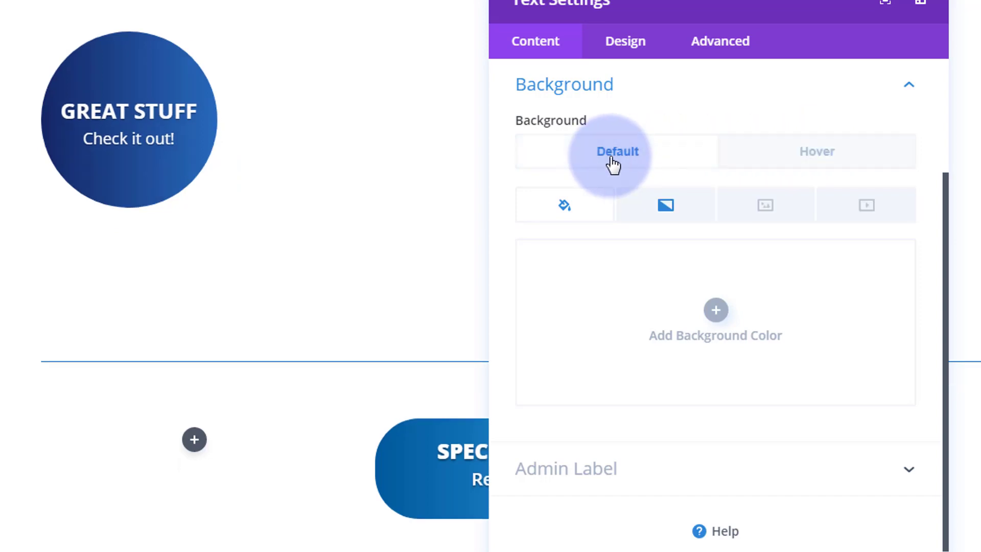
click(810, 156)
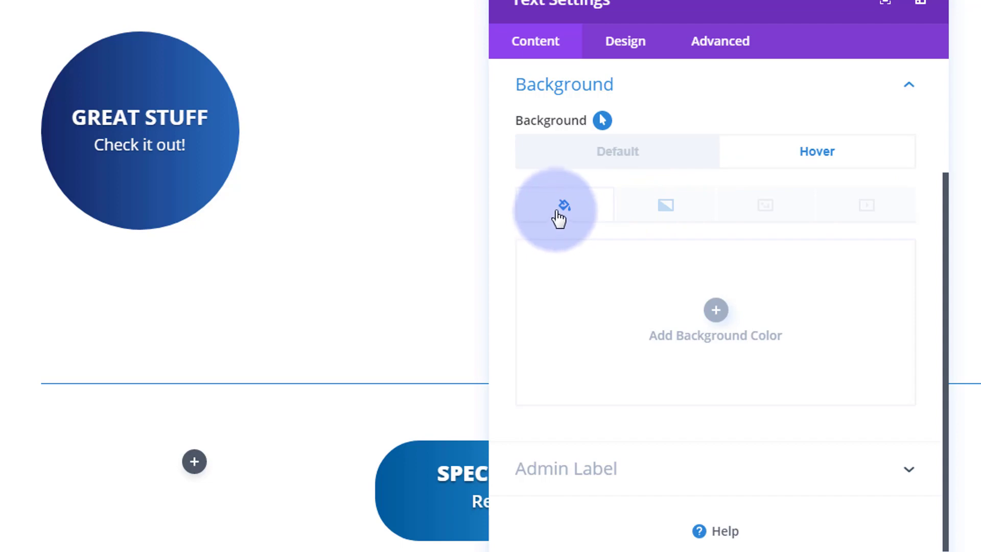
- Add a dark purple background color, #6e00b2, for the module's Hover state
click(716, 310)
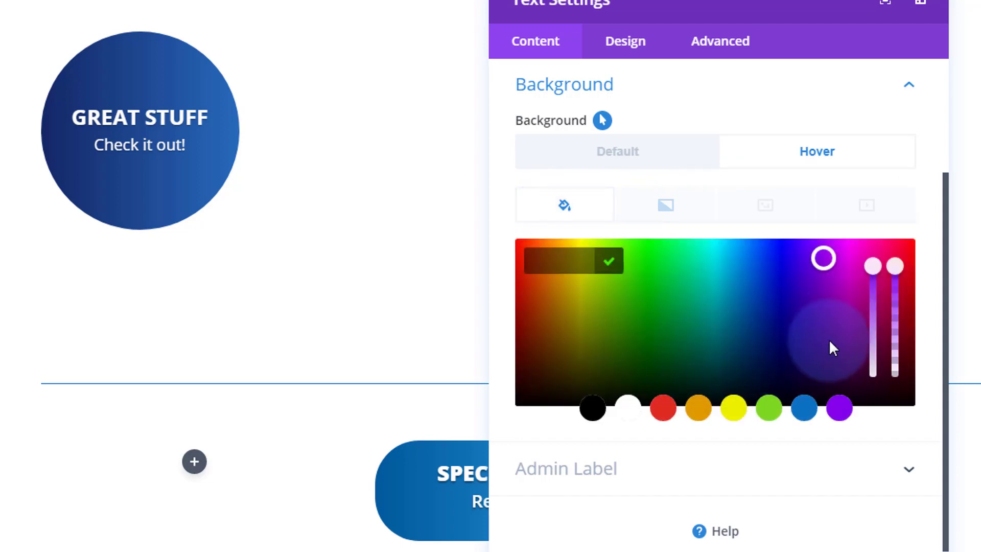
click(826, 407)
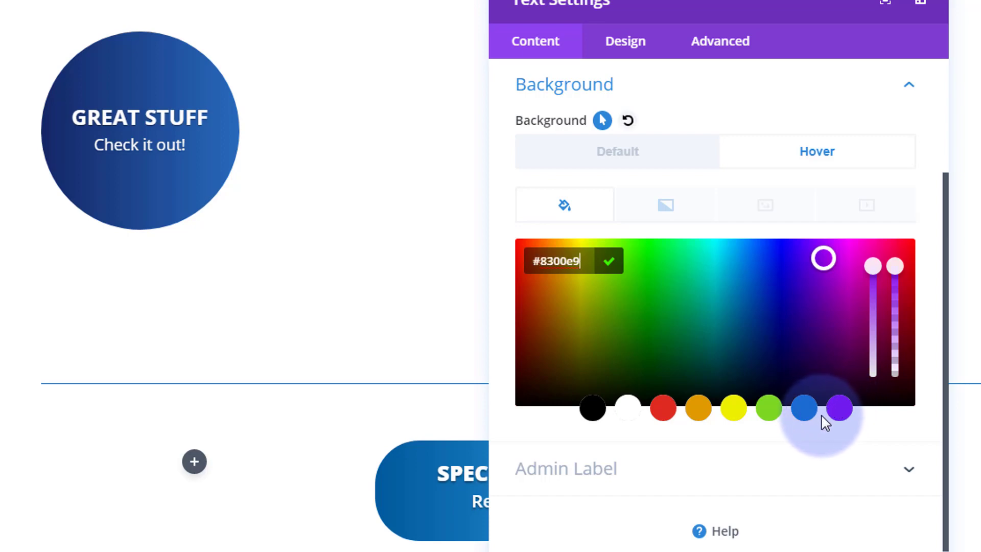
click(825, 261)
drag(826, 262, 821, 297)
- Switch between the background's Default and Hover states to compare how the circle's fill is previewed
click(600, 155)
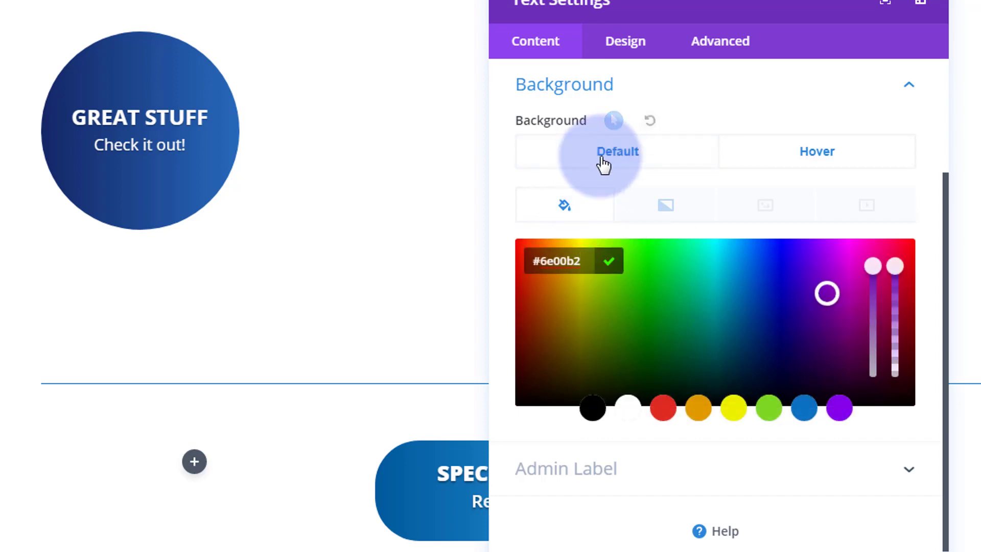
click(789, 155)
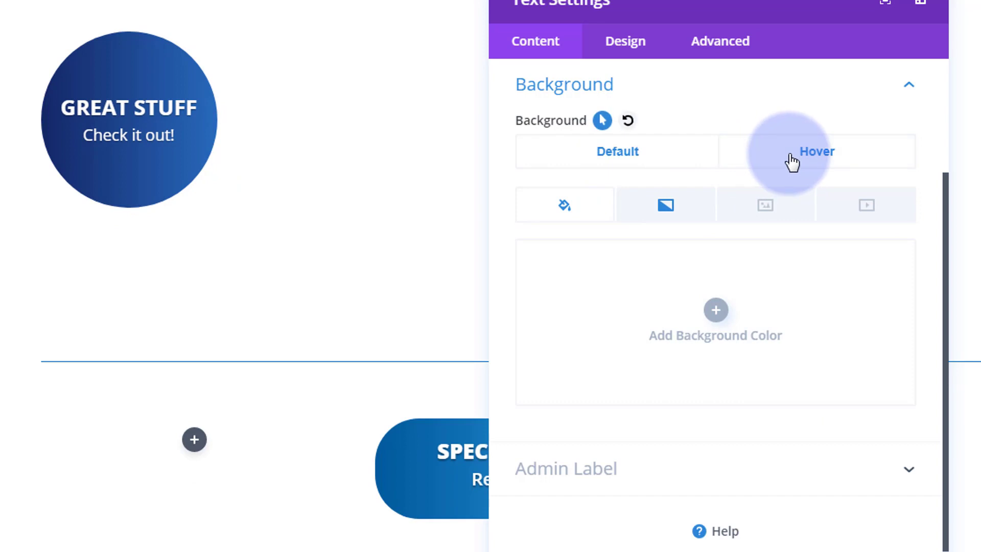
click(733, 323)
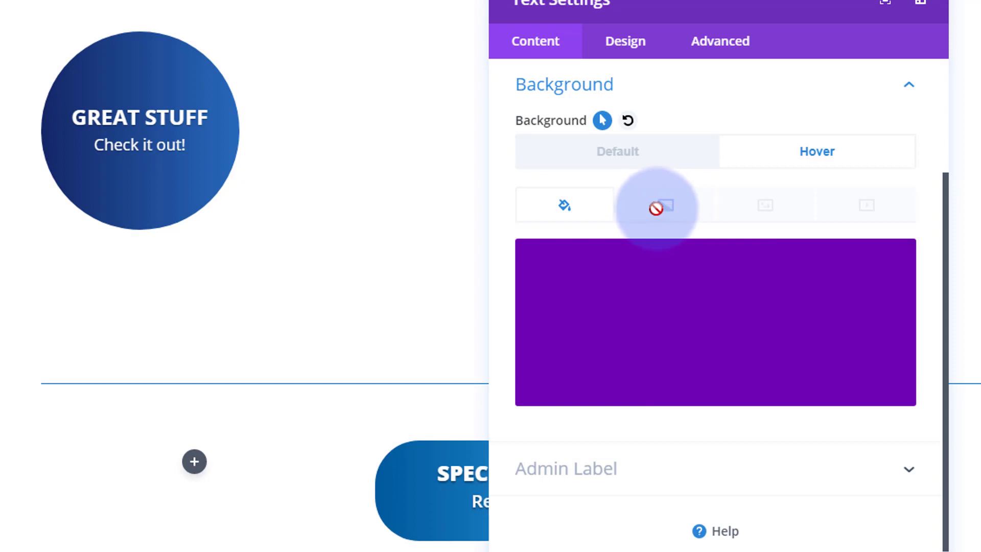
click(657, 156)
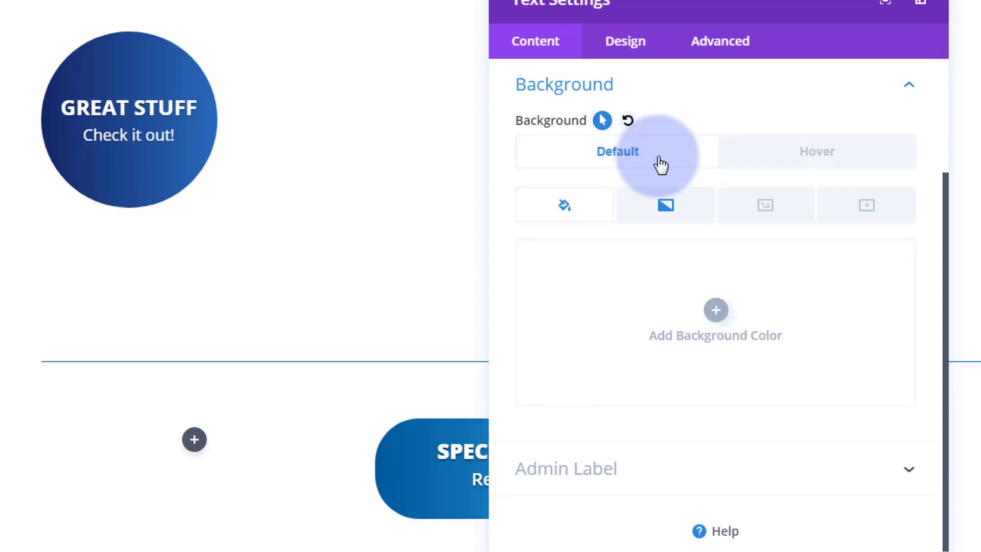
click(796, 162)
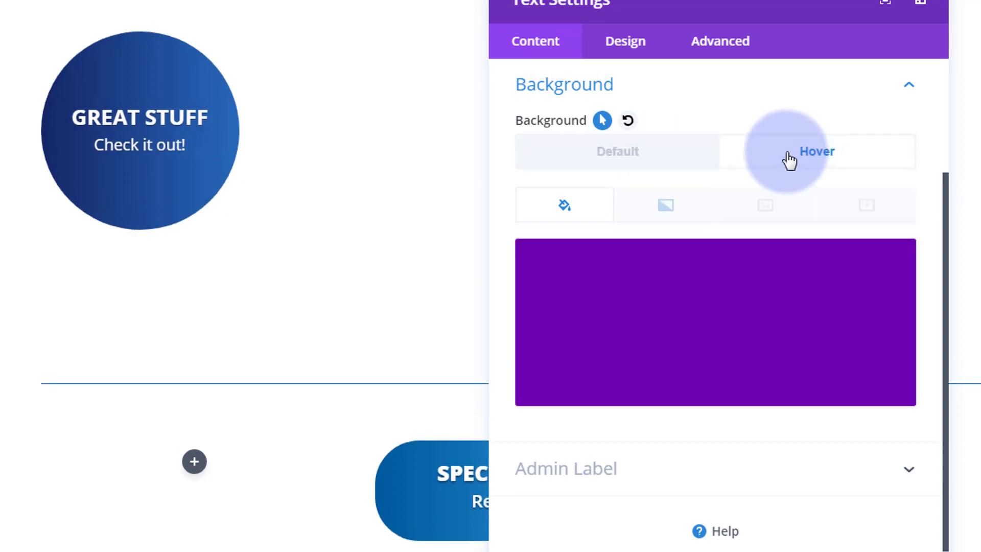
click(641, 154)
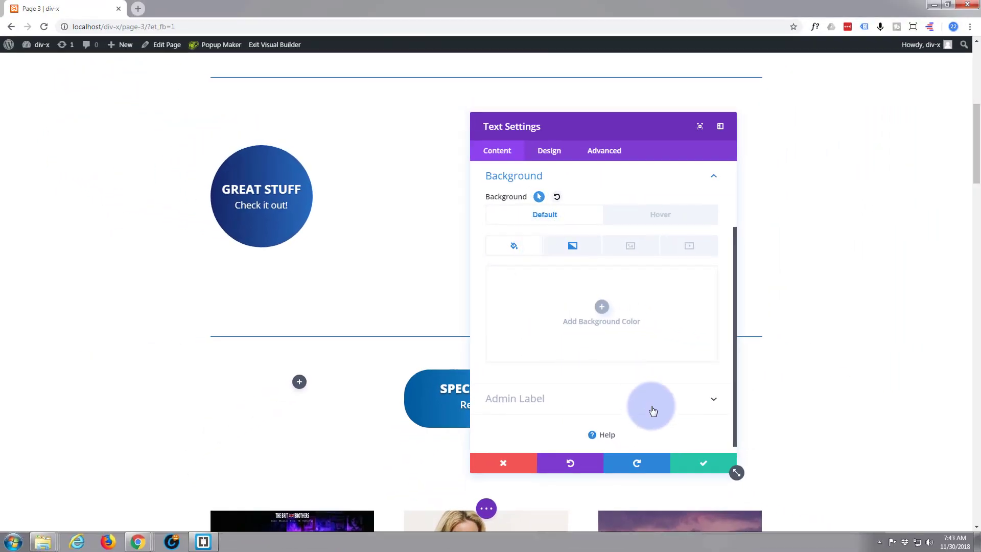
- Save the Great Stuff module's settings and the page, and view the circle on the live page outside the Visual Builder
click(701, 465)
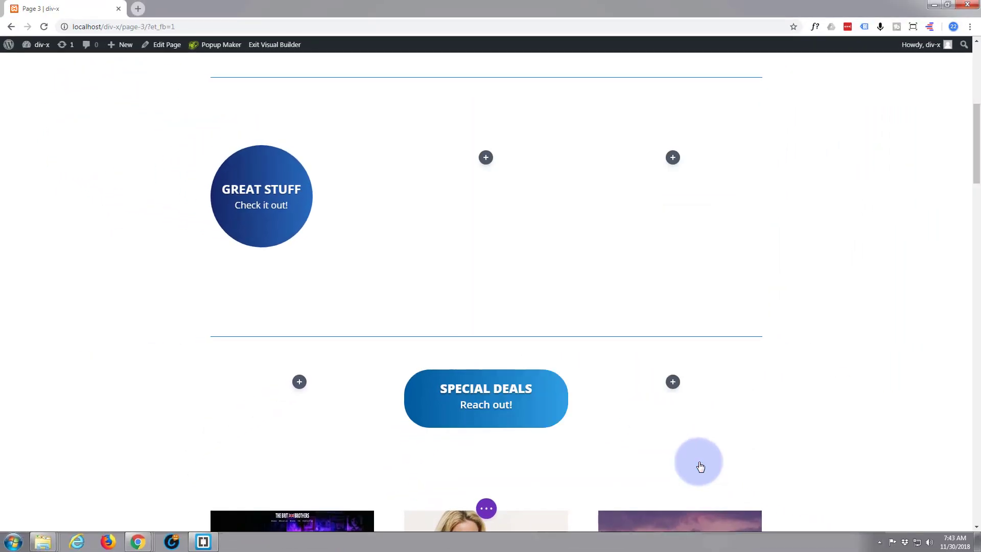
click(486, 508)
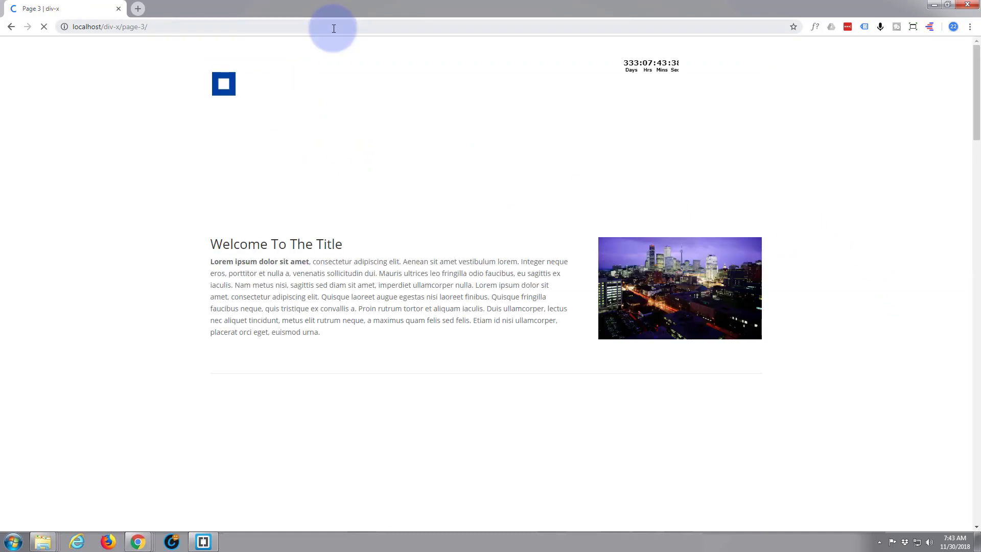
scroll(186, 225, down, 5)
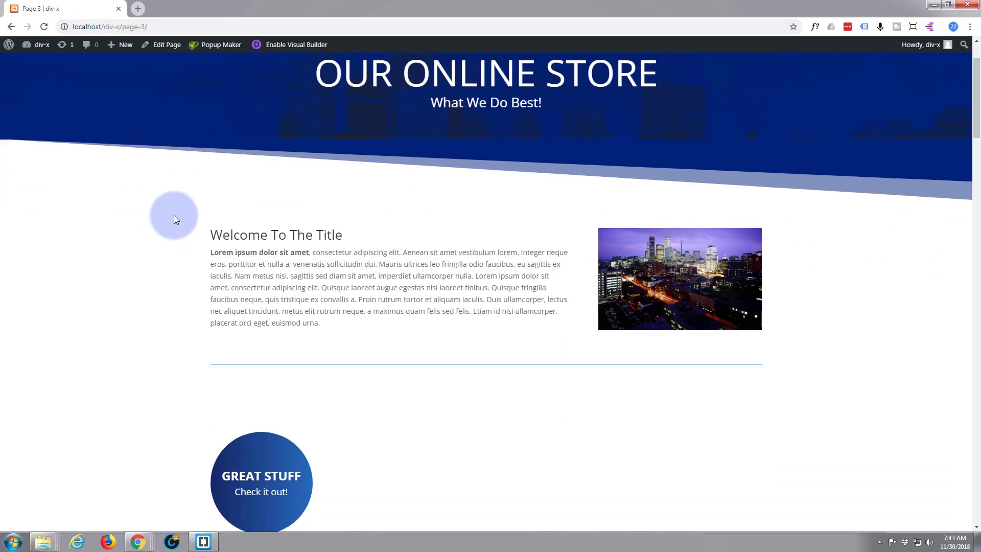
scroll(163, 203, down, 1)
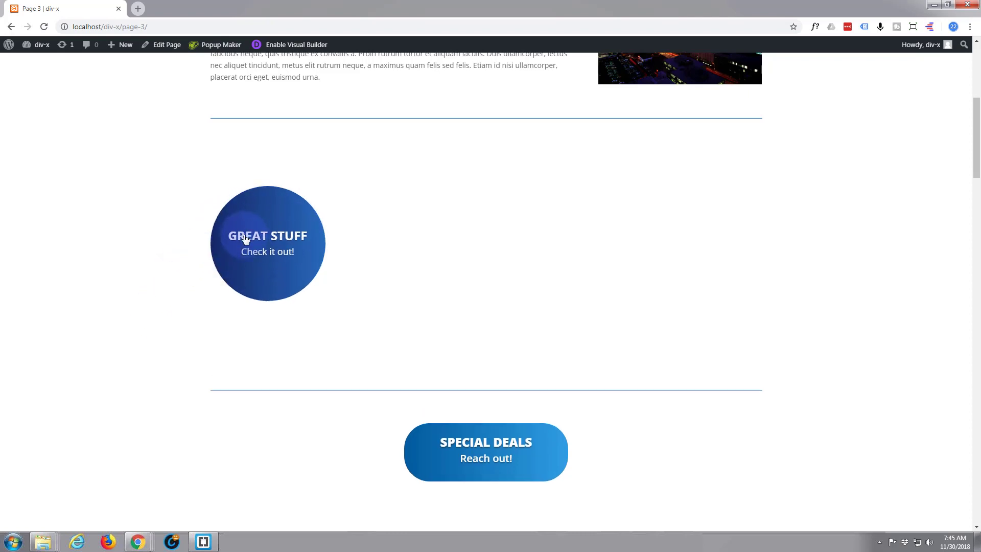
- Inspect the Great Stuff circle's element and change the first color of its background gradient to purple #5813a7
right_click(254, 276)
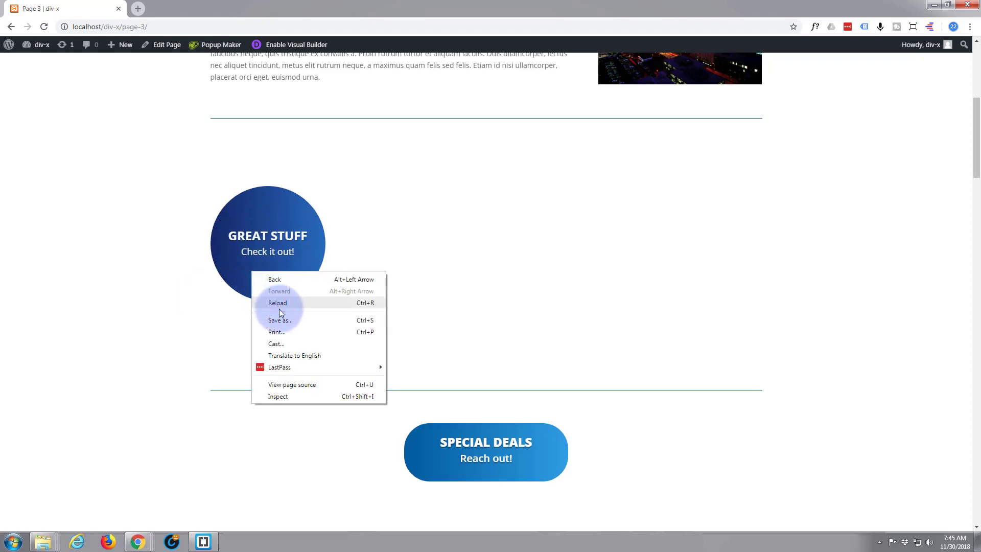
click(286, 395)
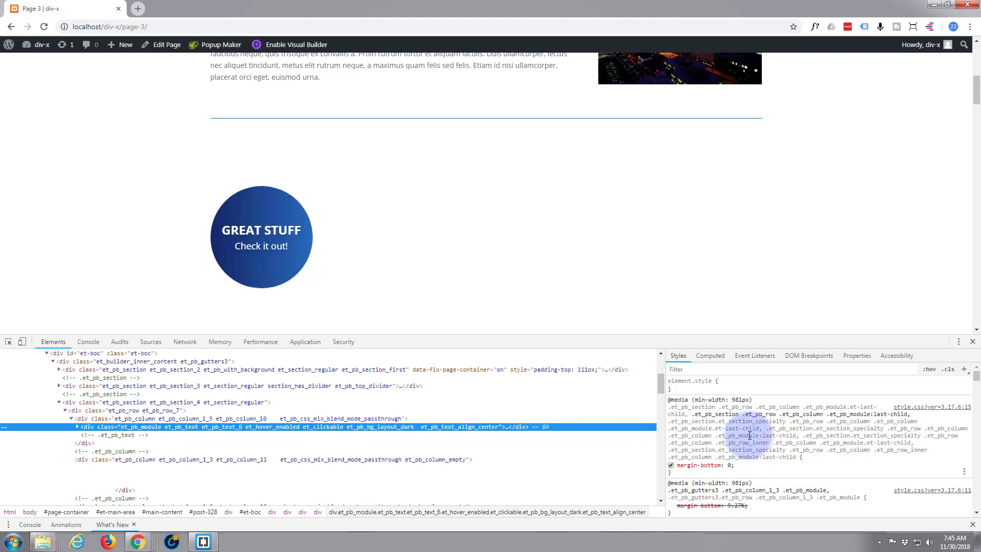
scroll(756, 431, down, 2)
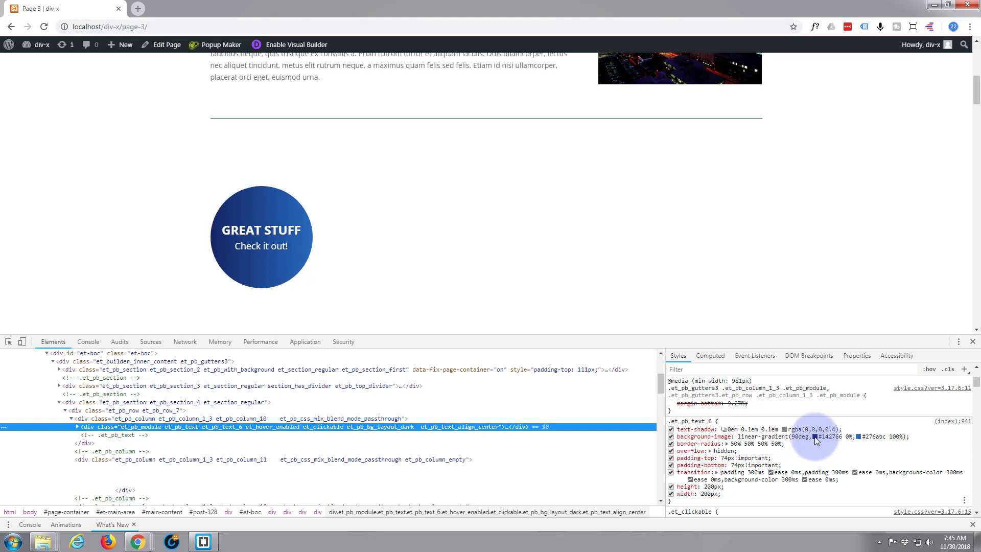
click(814, 436)
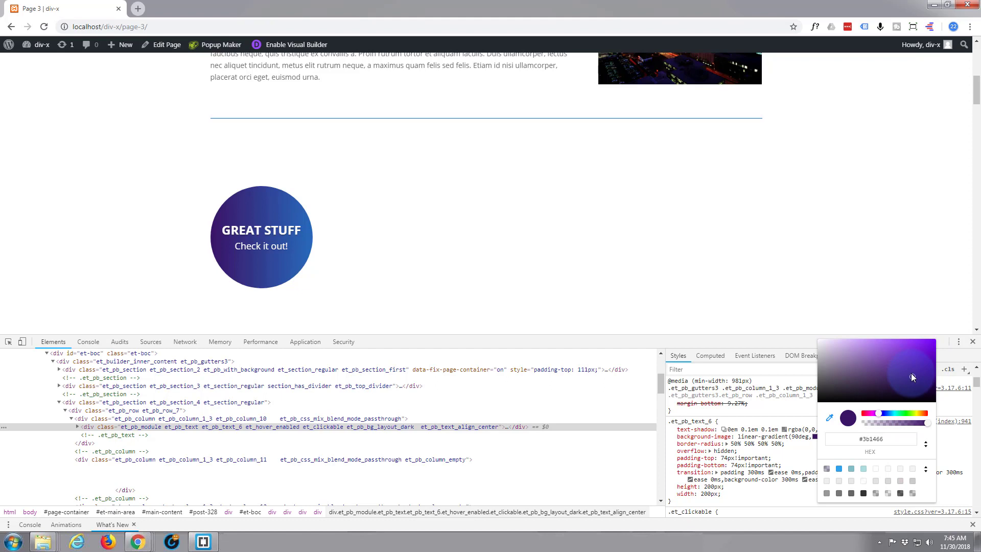
drag(912, 374, 925, 358)
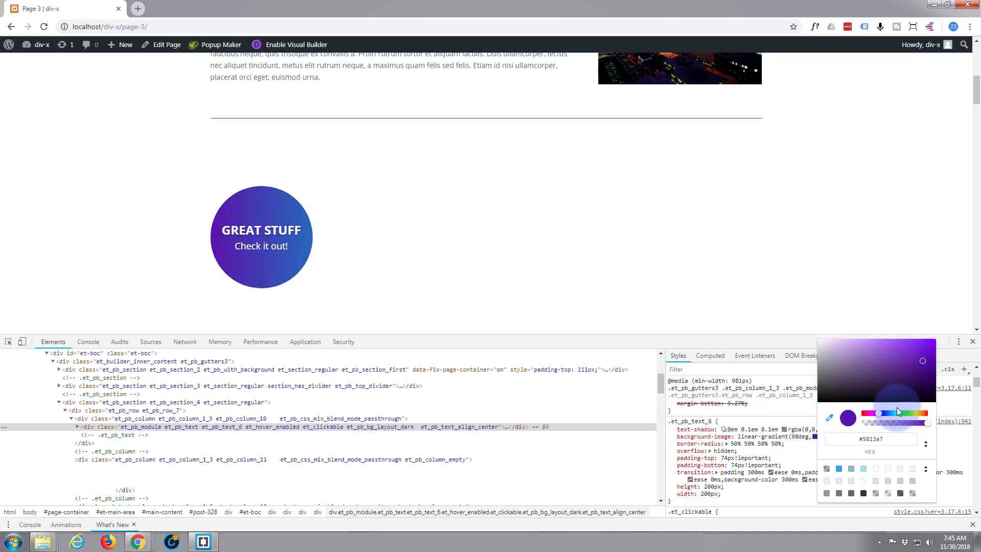
click(802, 424)
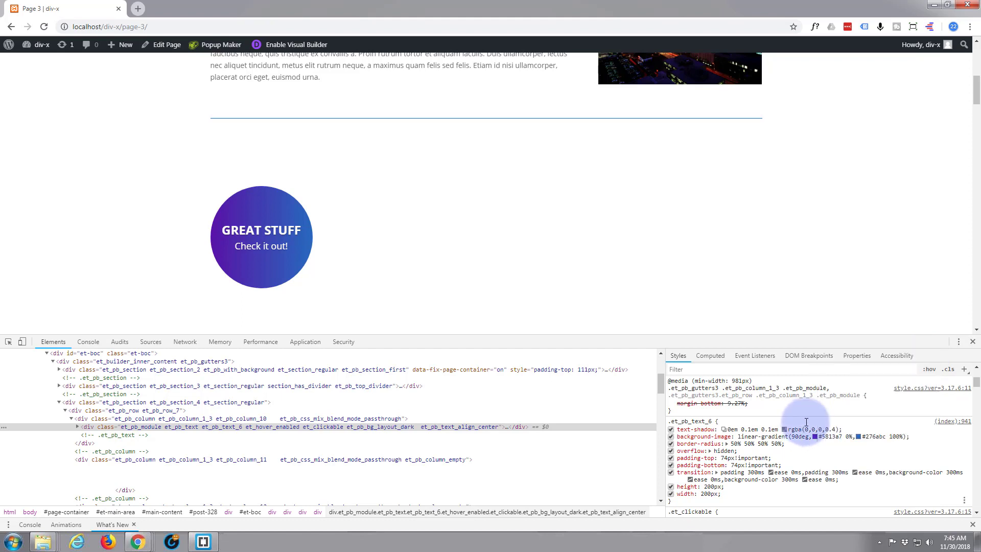
- Change the second color of the inspected circle's background gradient to light blue #4c92e8
click(858, 437)
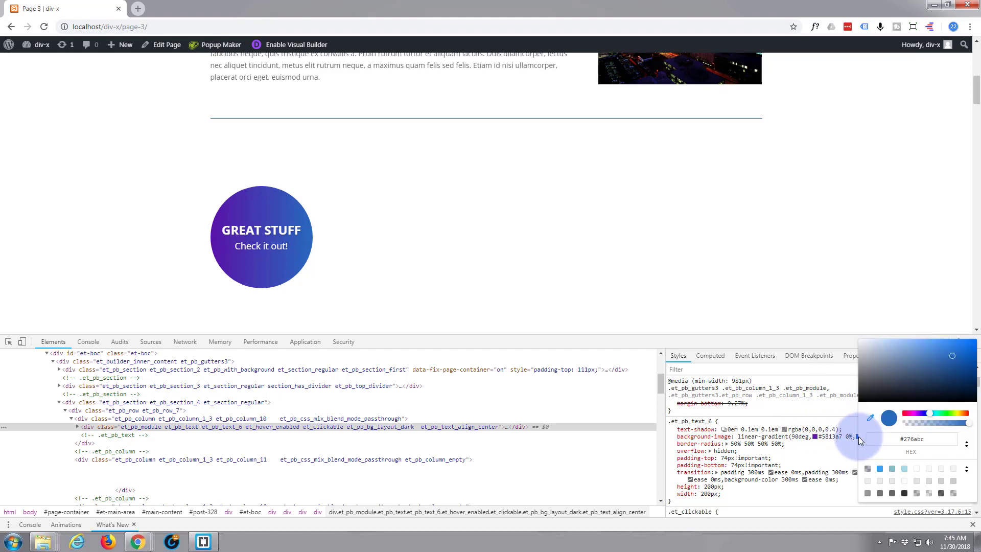
click(923, 413)
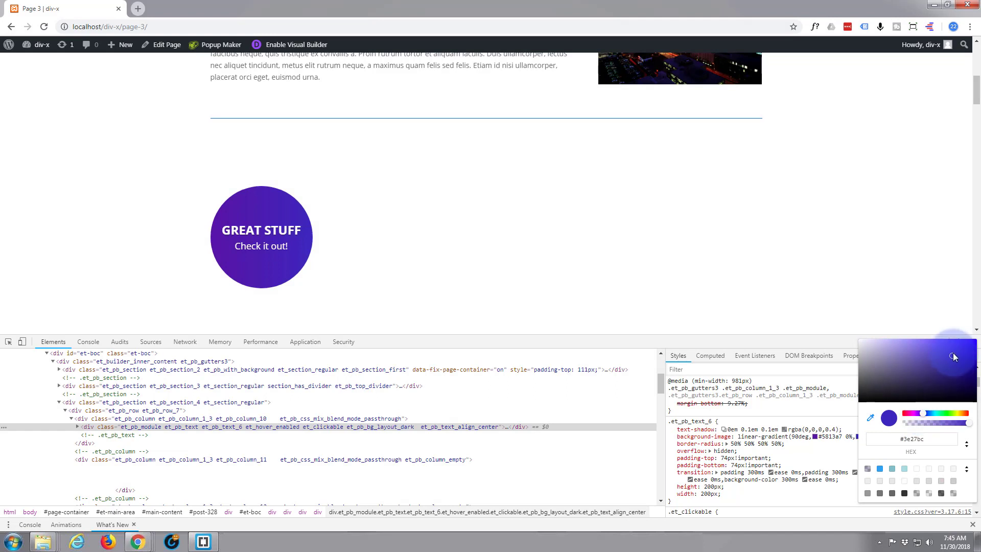
click(935, 348)
drag(936, 349, 923, 347)
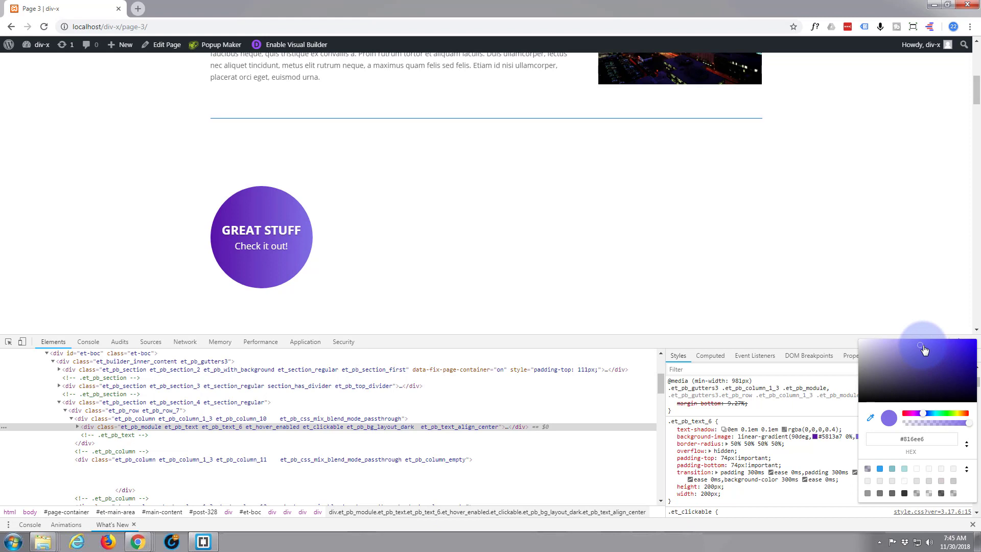
click(923, 414)
drag(922, 417, 930, 418)
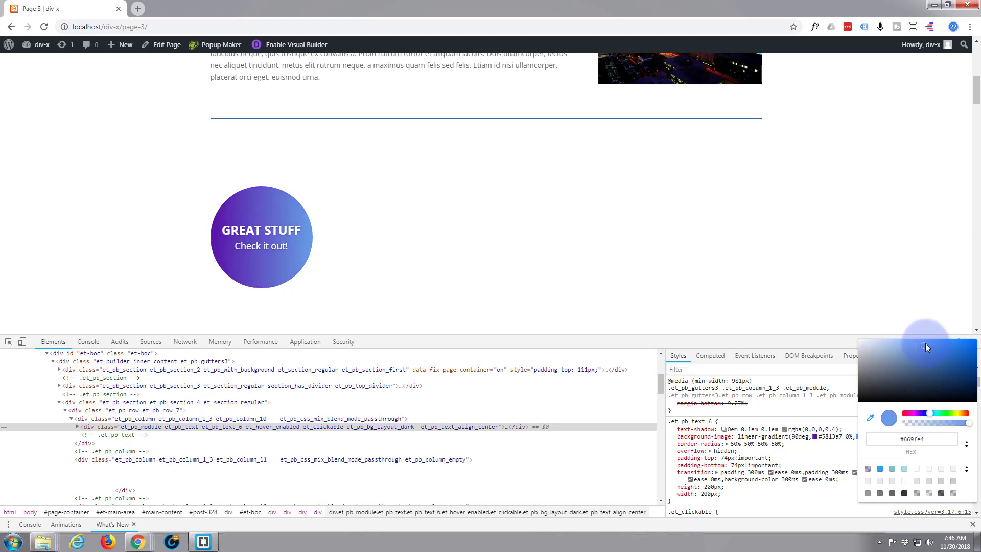
drag(926, 347, 939, 349)
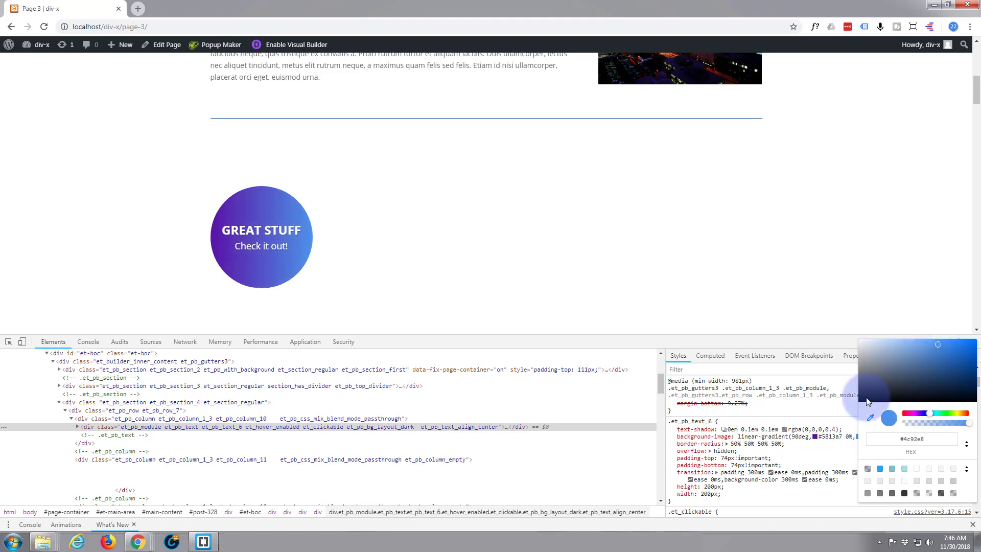
click(845, 408)
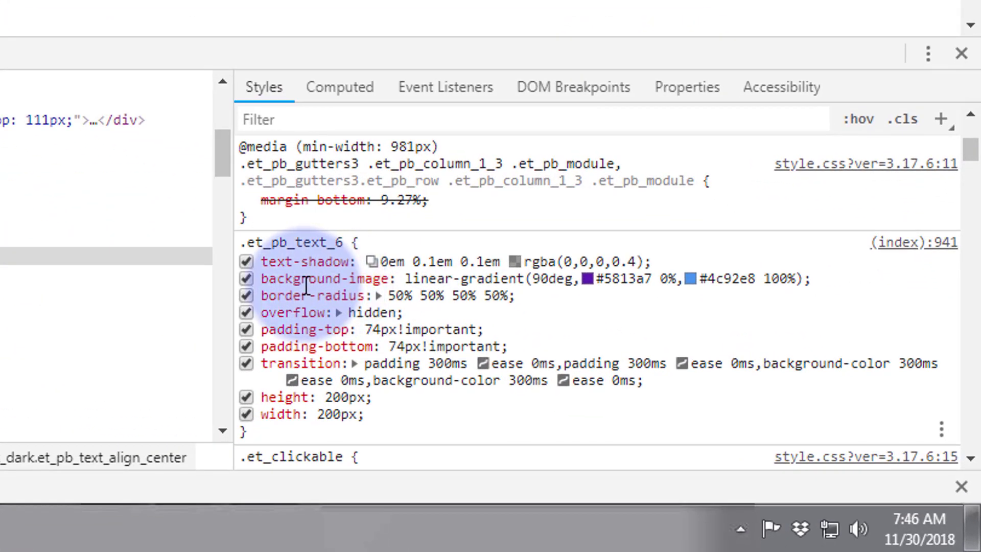
- Copy the edited background-image linear-gradient declaration from the .et_pb_text_6 rule into a Notepad file and move Notepad out of view
drag(262, 278, 818, 280)
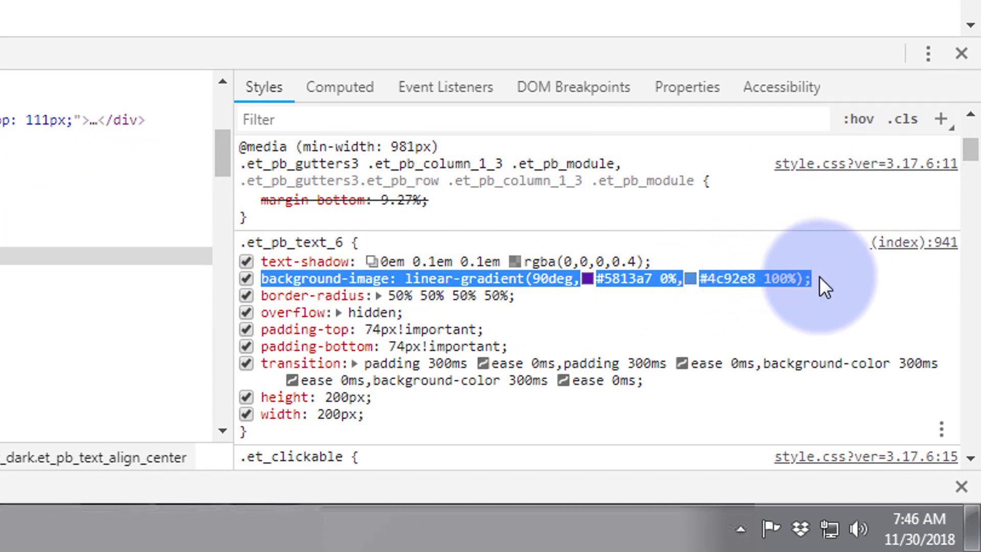
click(52, 539)
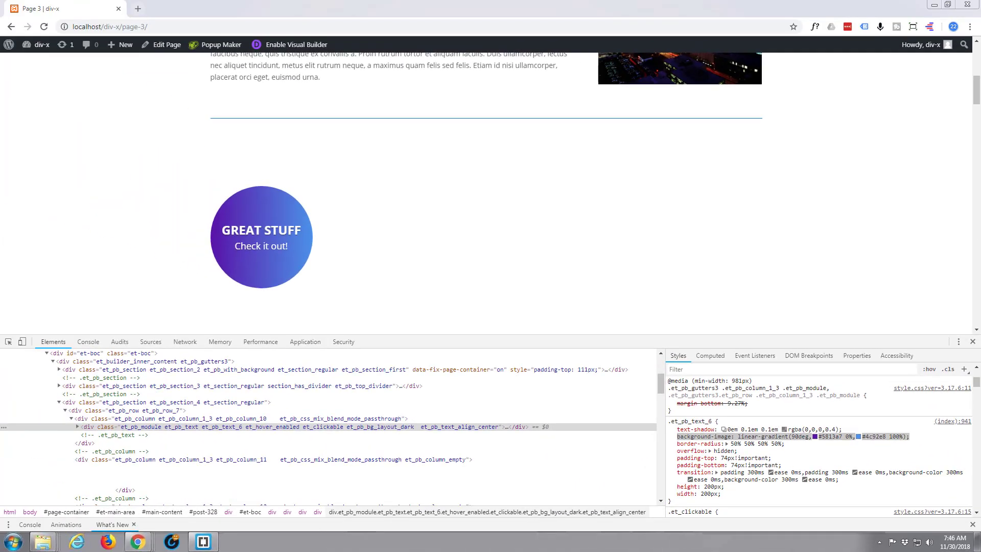
drag(980, 140, 658, 113)
text(background-image: linear-gradient(90deg,#5813a7 0%,#4c92e8 100%);)
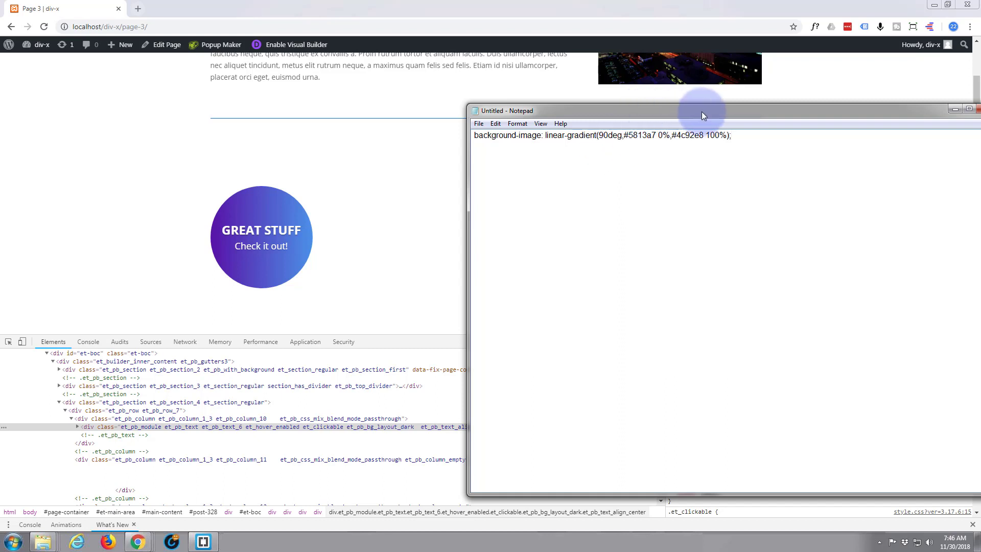
drag(701, 111, 980, 111)
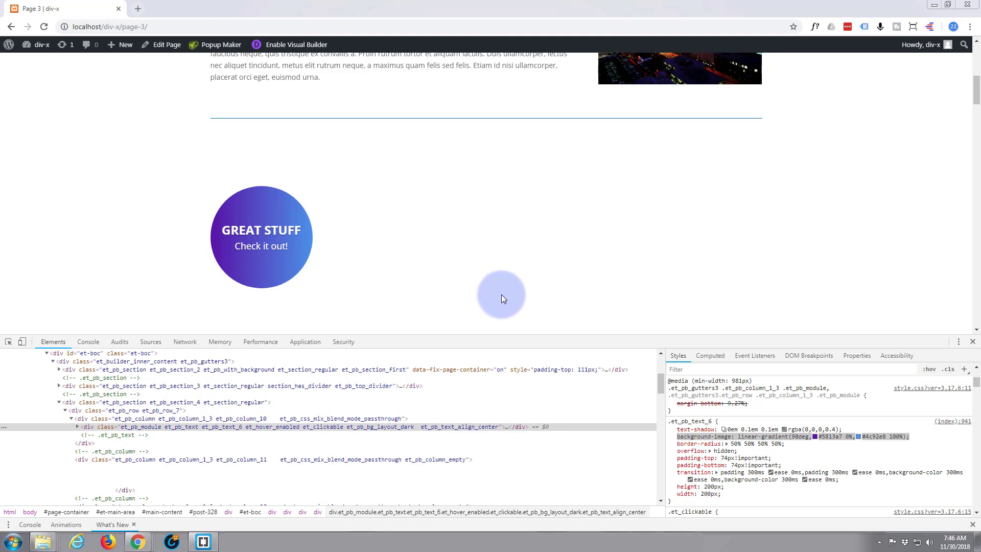
- Close the element inspector, re-enable the Visual Builder and open the Great Stuff text module's advanced settings
click(971, 341)
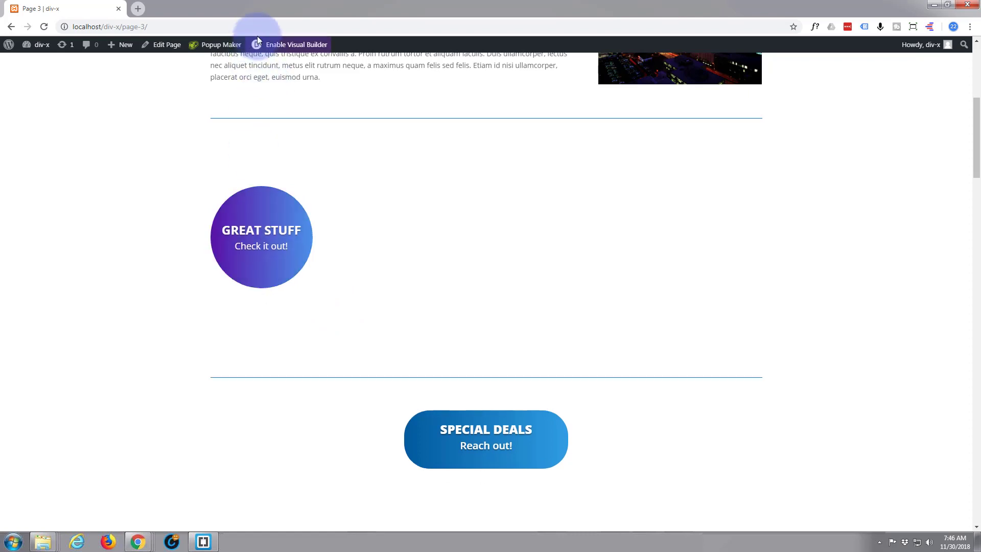
click(289, 49)
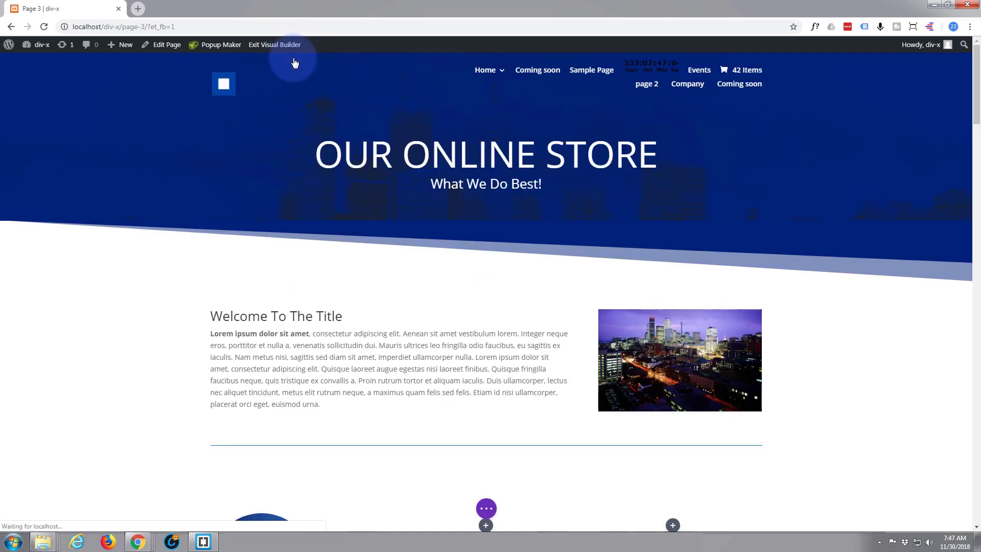
scroll(327, 196, down, 6)
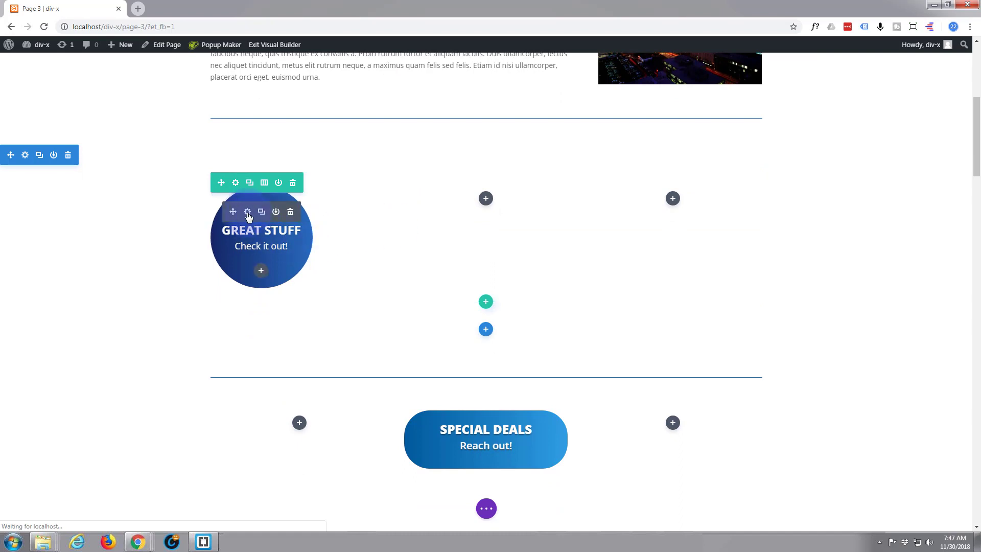
click(248, 215)
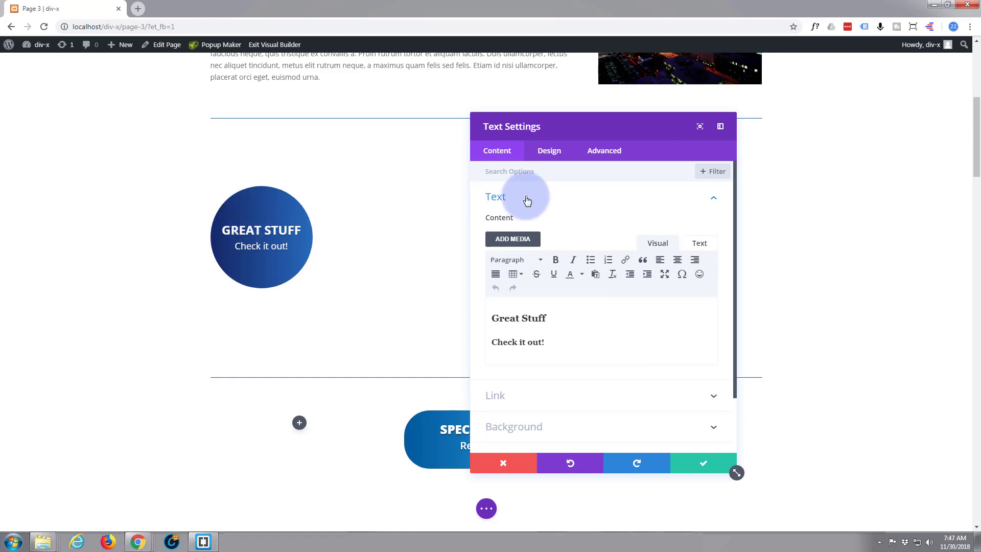
click(611, 155)
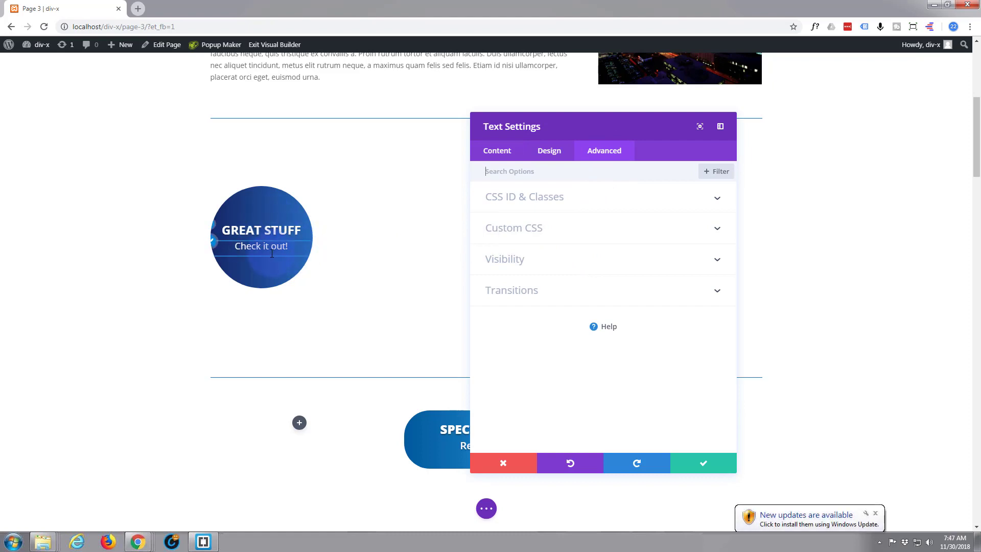
click(635, 195)
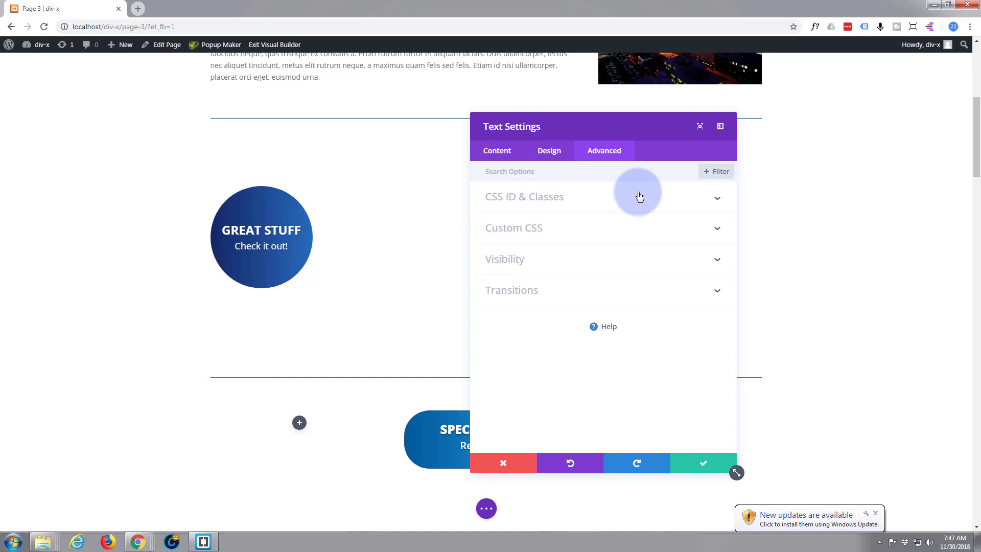
- Add transition:0.75s ease-in-out; after the width declaration in the Main Element's Default custom CSS
click(622, 227)
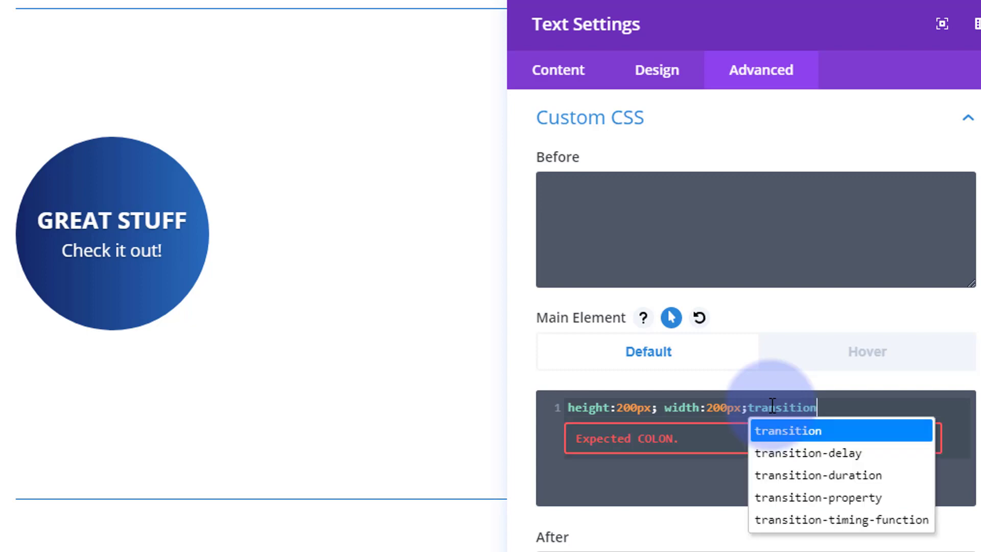
text(:0.75s)
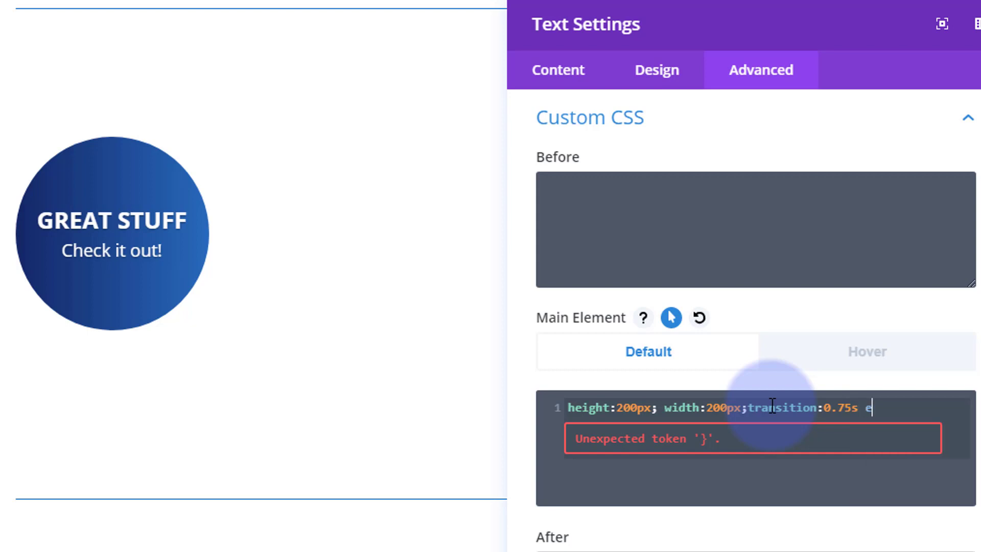
text(ease)
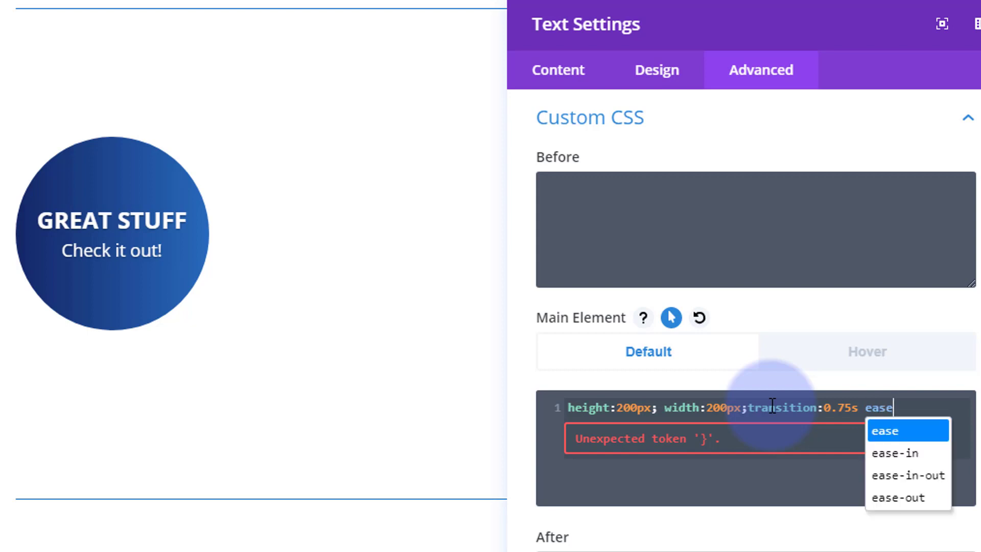
text(-in-)
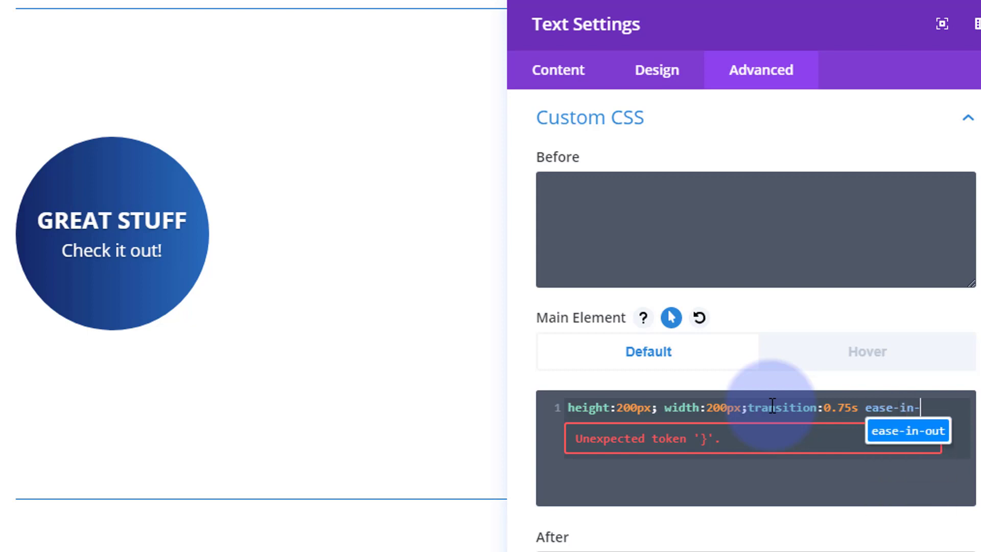
text(out;)
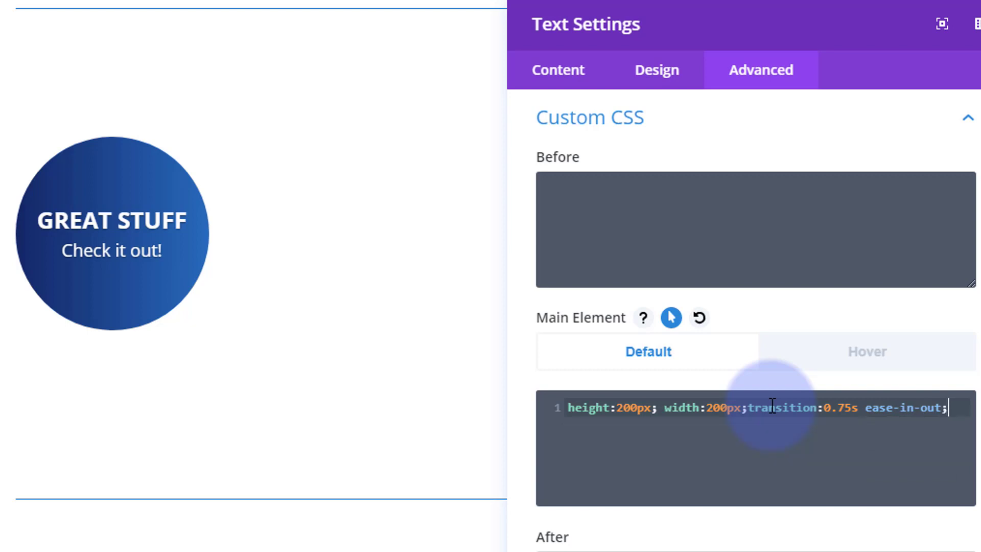
- Compare the Main Element's Default and Hover custom CSS and preview the circle's size transition, ending on the Hover state
click(832, 364)
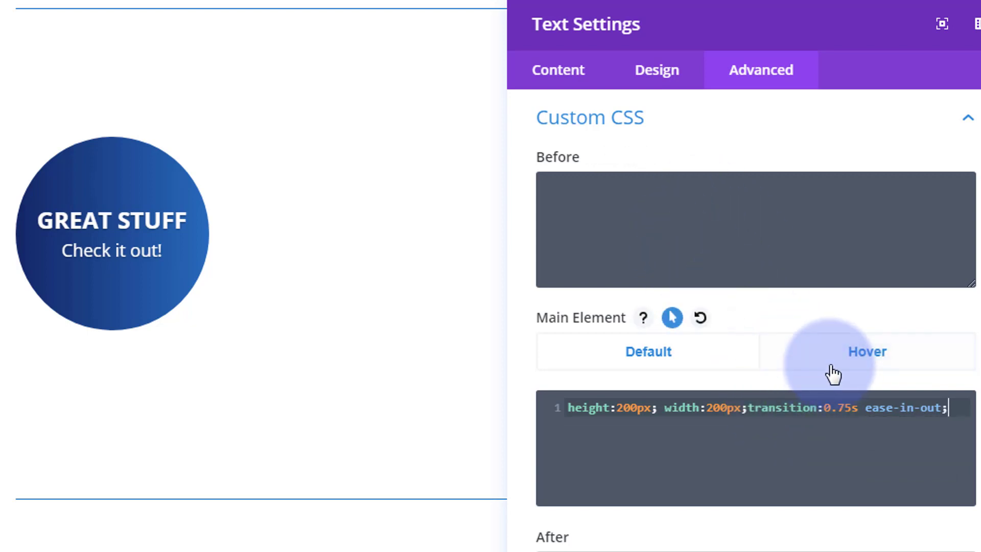
click(869, 354)
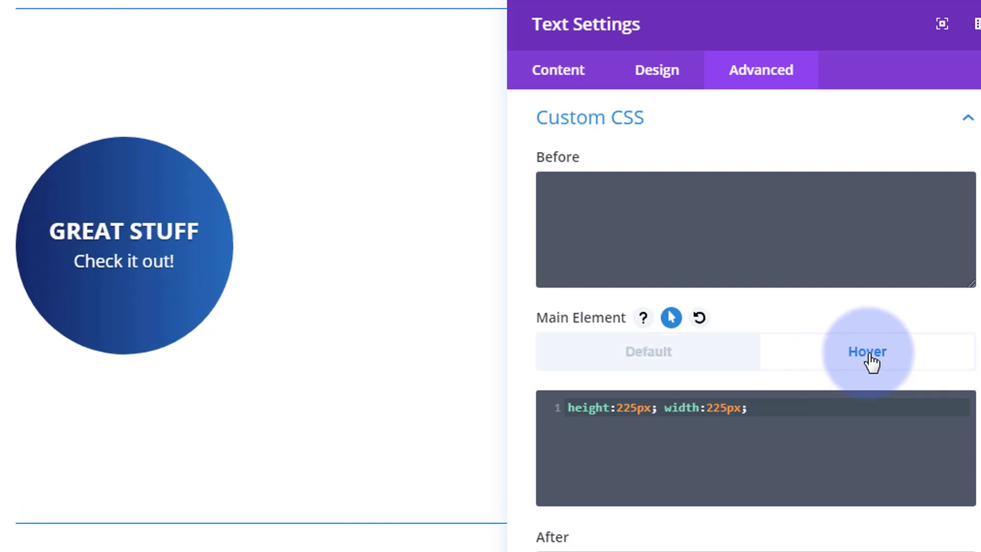
click(694, 356)
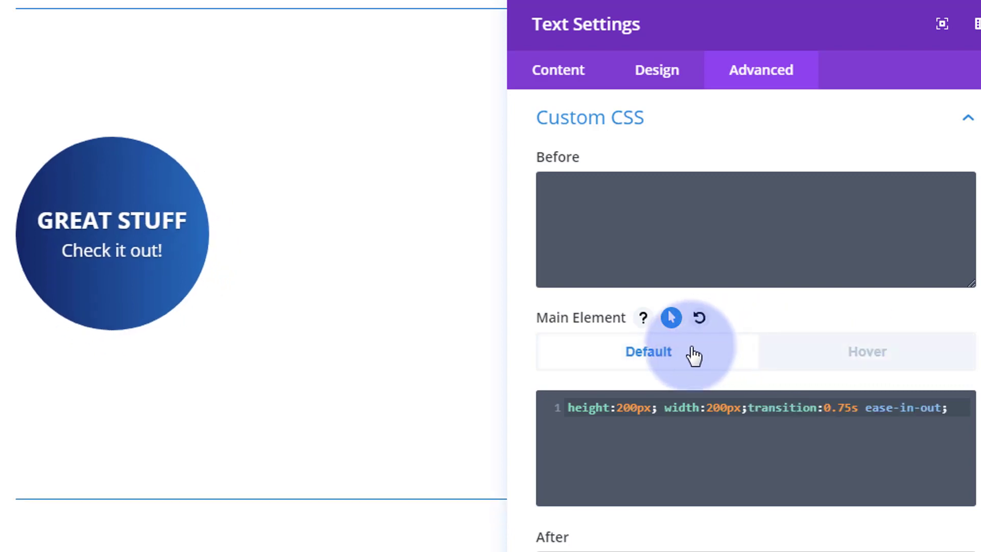
click(879, 356)
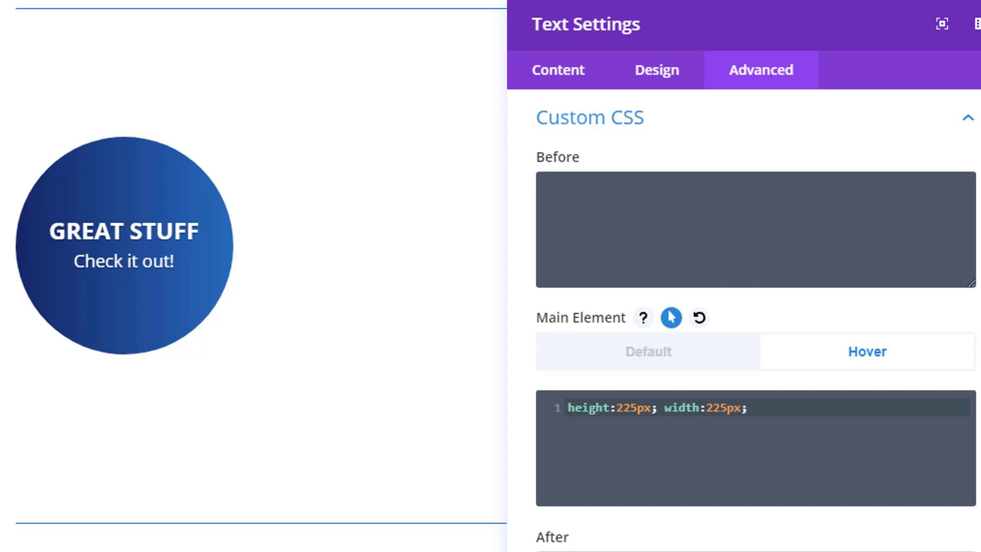
- Append background-image: linear-gradient(90deg, #5813a7 0%, #4c92e8 100%); to the Main Element's Hover custom CSS and save the module settings
click(751, 407)
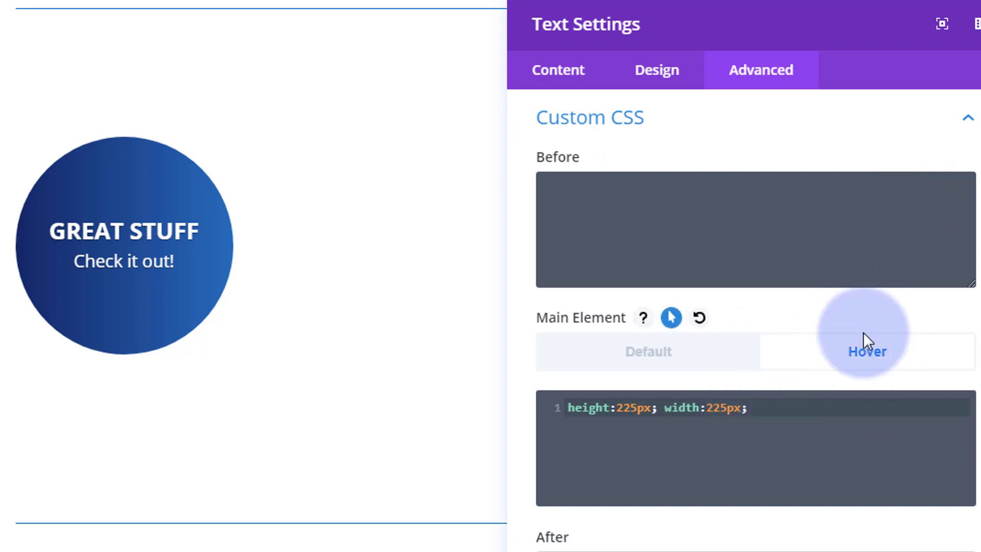
click(747, 408)
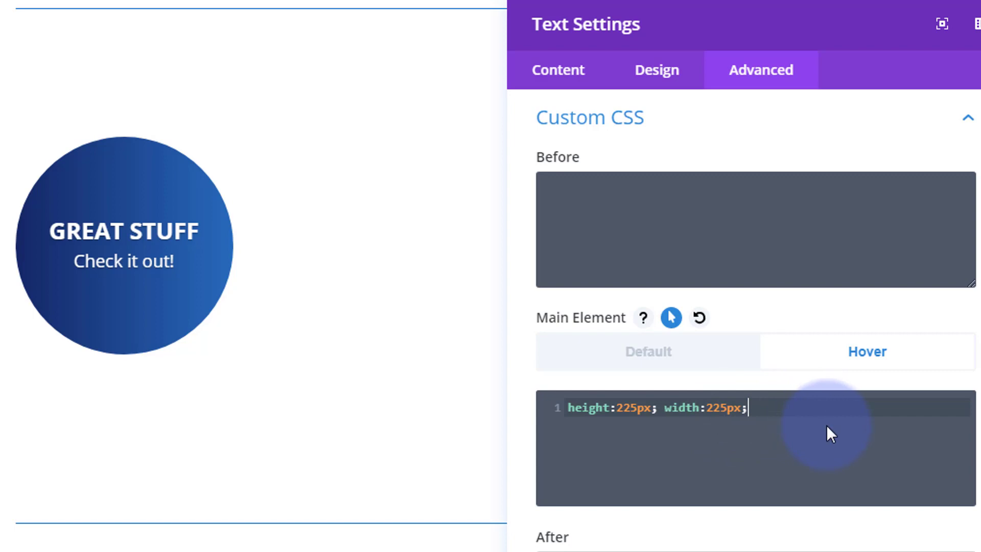
text(background-image: linear-gradient(90deg, #5813a7 0%, #4c92e8 100%);)
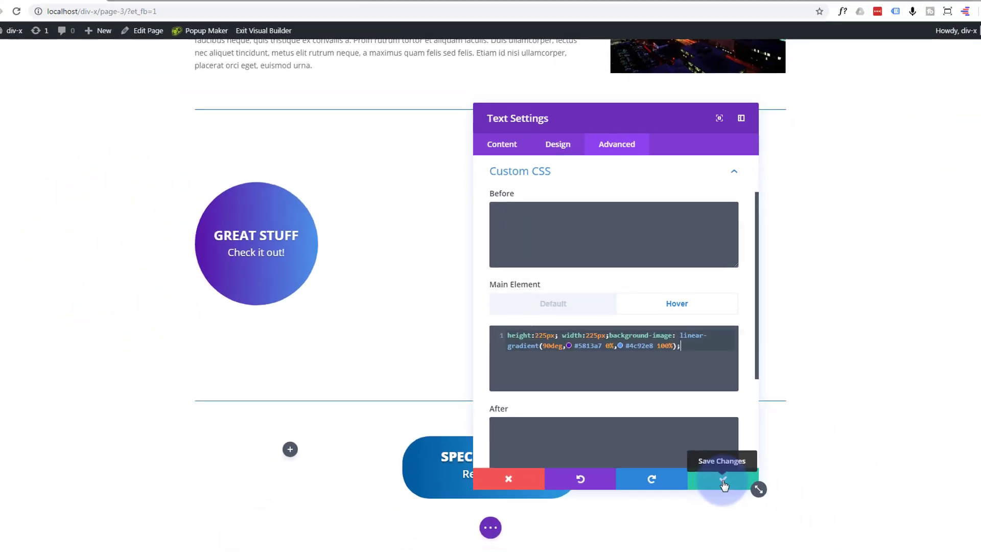
click(704, 468)
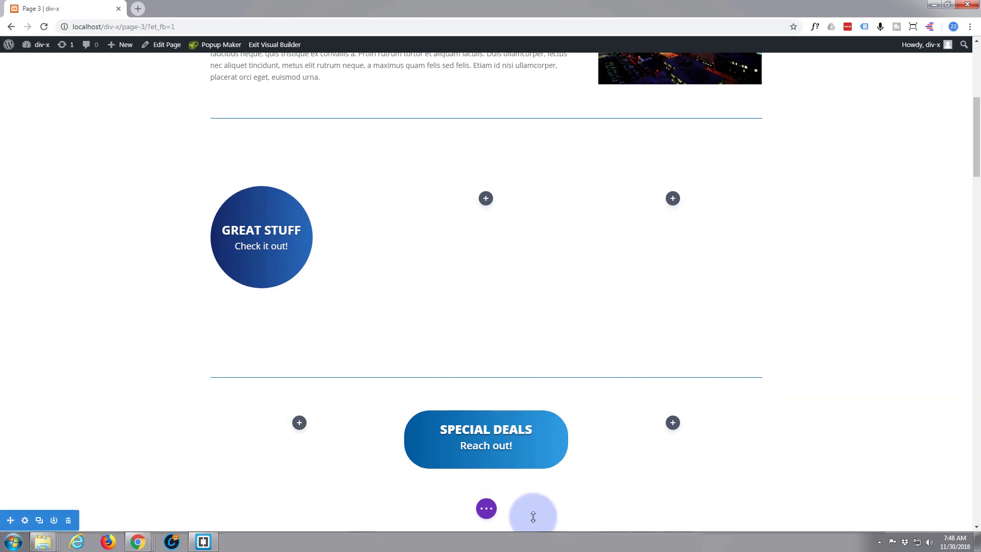
- Save the page and exit the Visual Builder to check the Great Stuff circle's hover effect on the live page
click(486, 509)
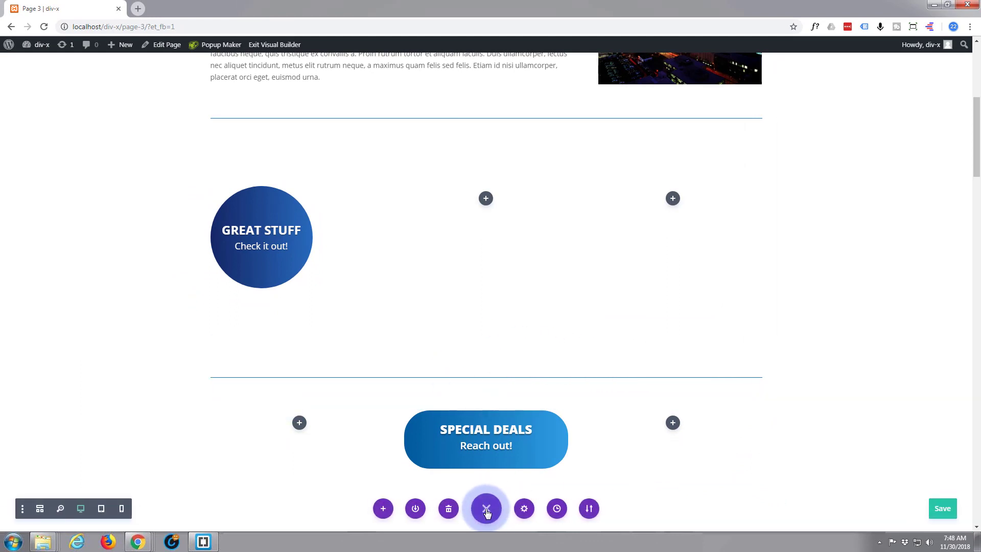
click(940, 508)
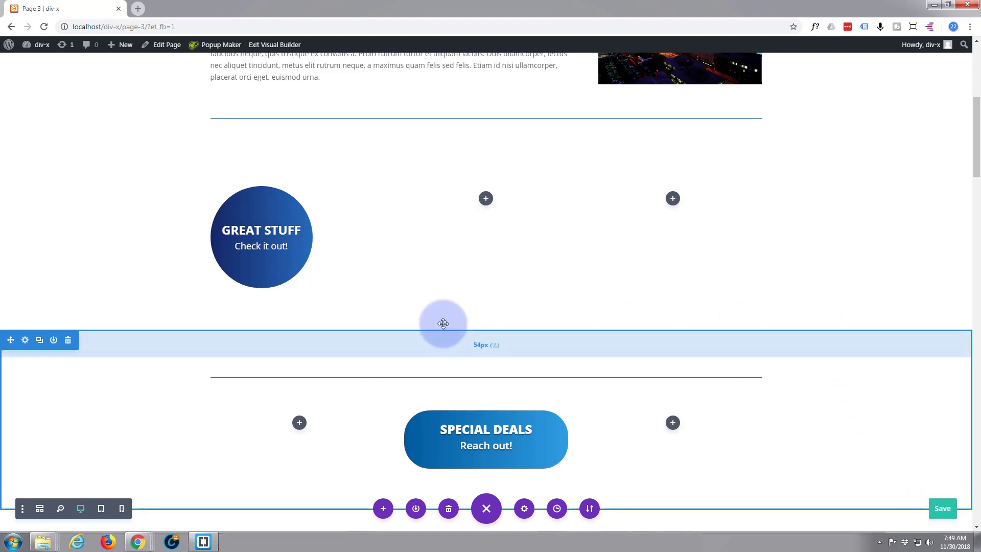
click(265, 45)
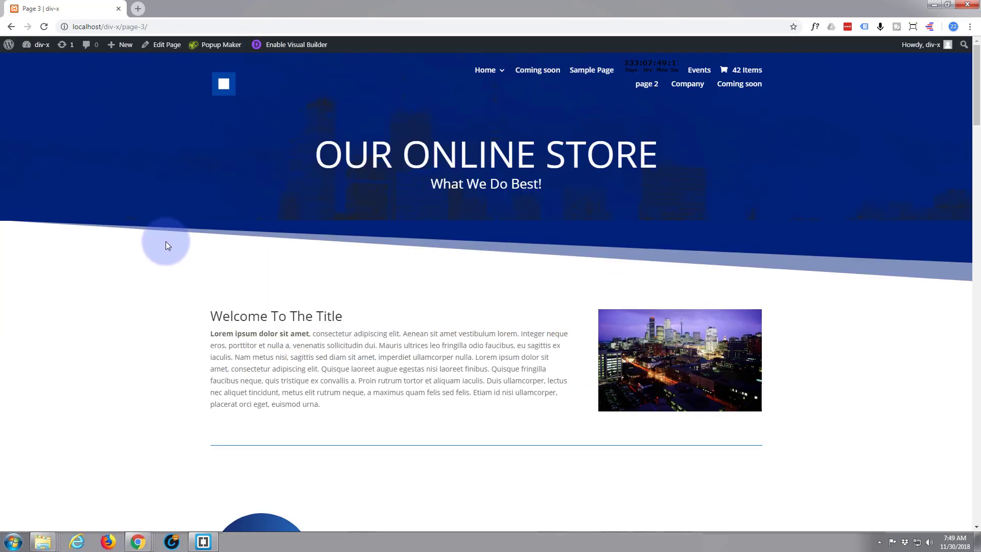
scroll(160, 241, down, 5)
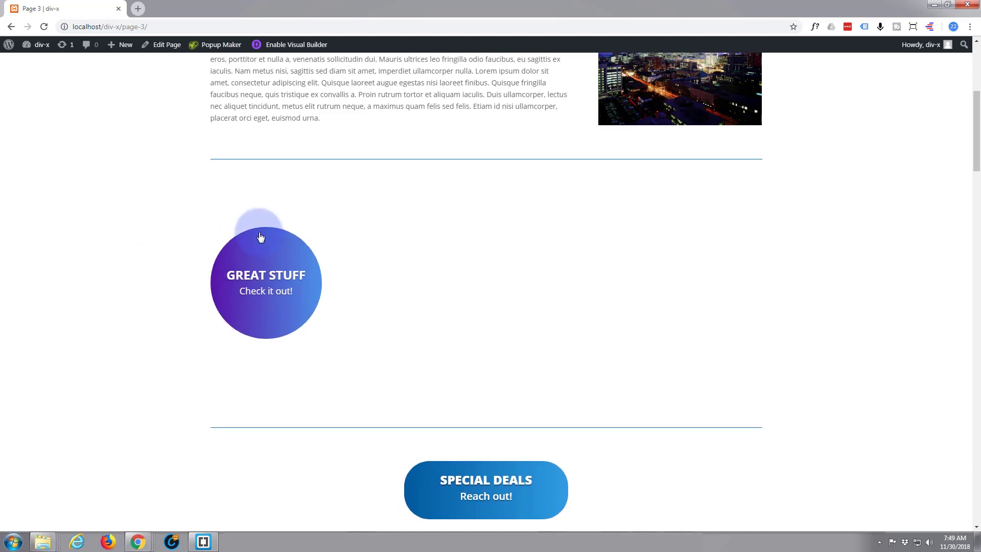
- Re-enable the Visual Builder and duplicate the Great Stuff module twice, placing one copy in the middle column and one in the third
click(301, 47)
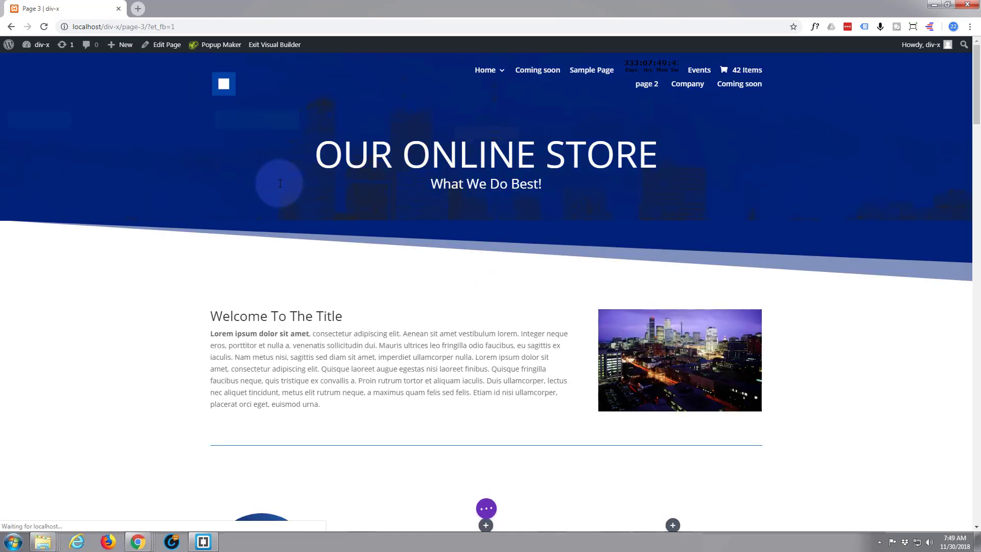
scroll(269, 287, down, 2)
scroll(269, 287, down, 5)
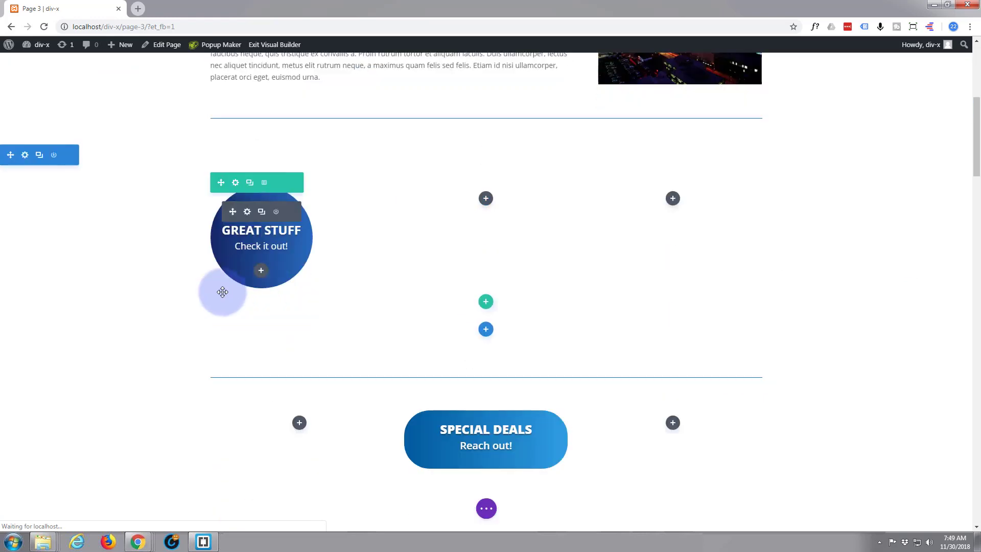
click(262, 212)
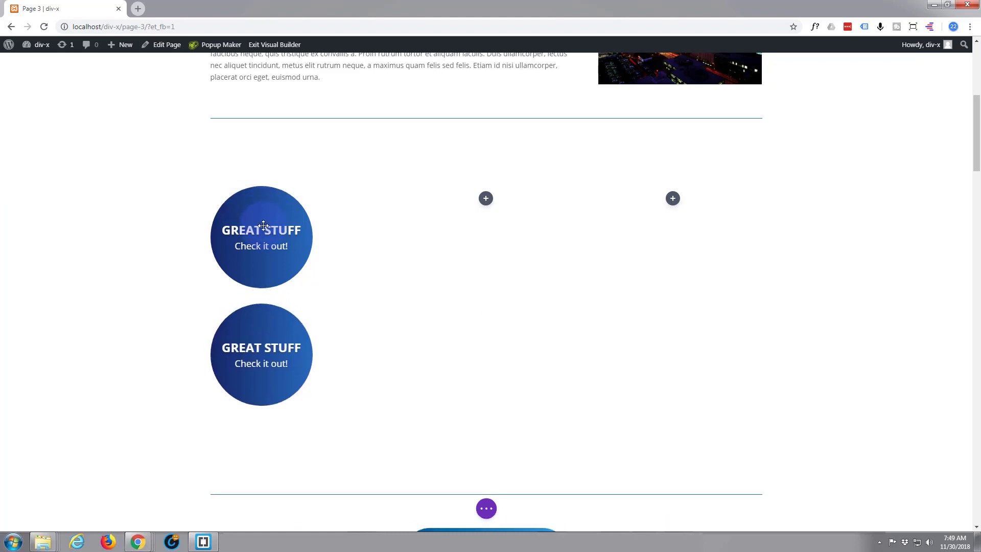
drag(232, 329, 482, 231)
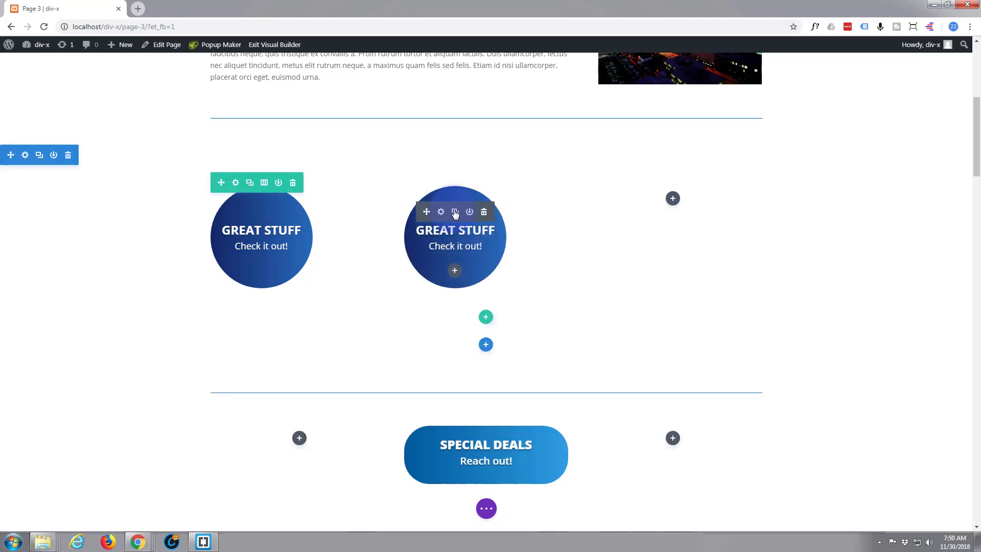
click(455, 211)
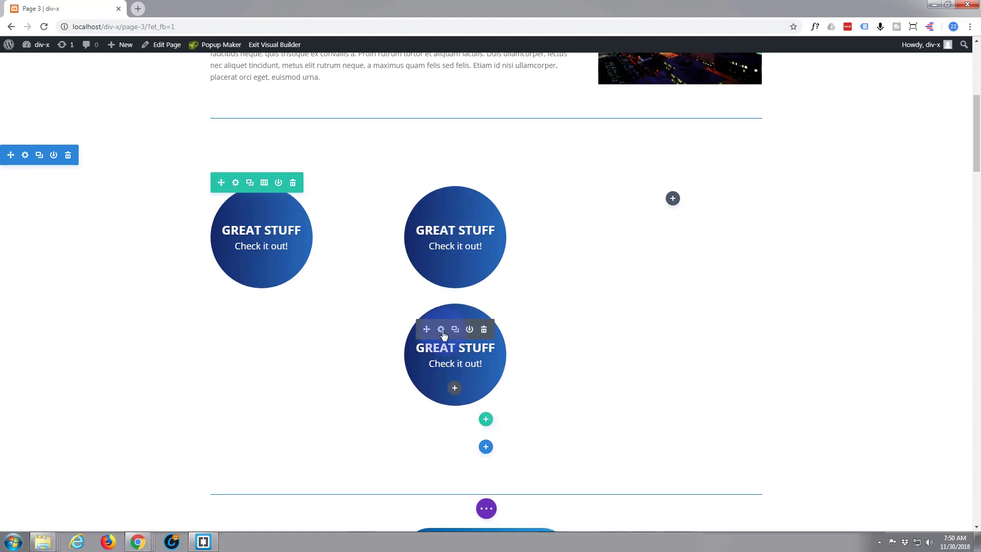
drag(426, 328, 685, 224)
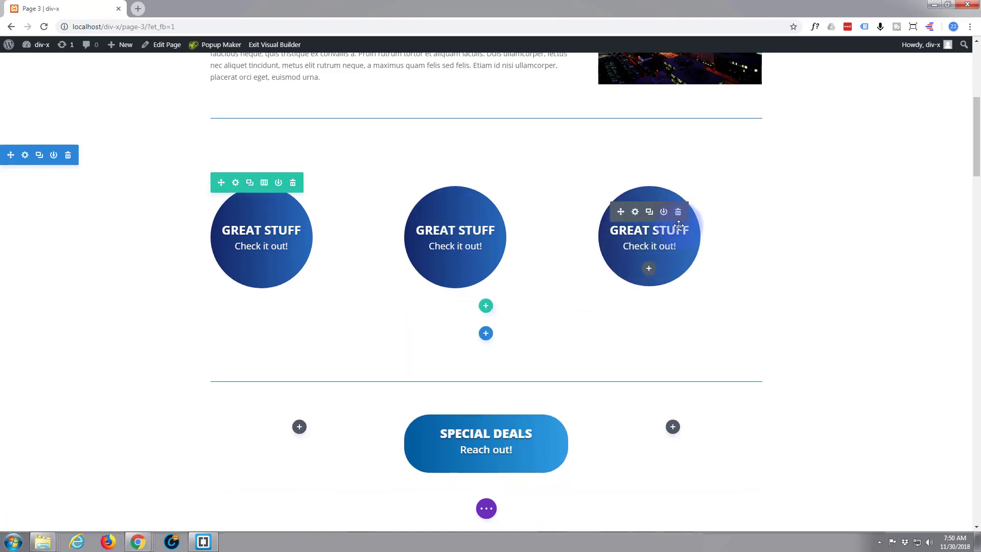
- Set the first color of the middle Great Stuff circle's default background gradient to bright green #44e02c
mouse_move(448, 224)
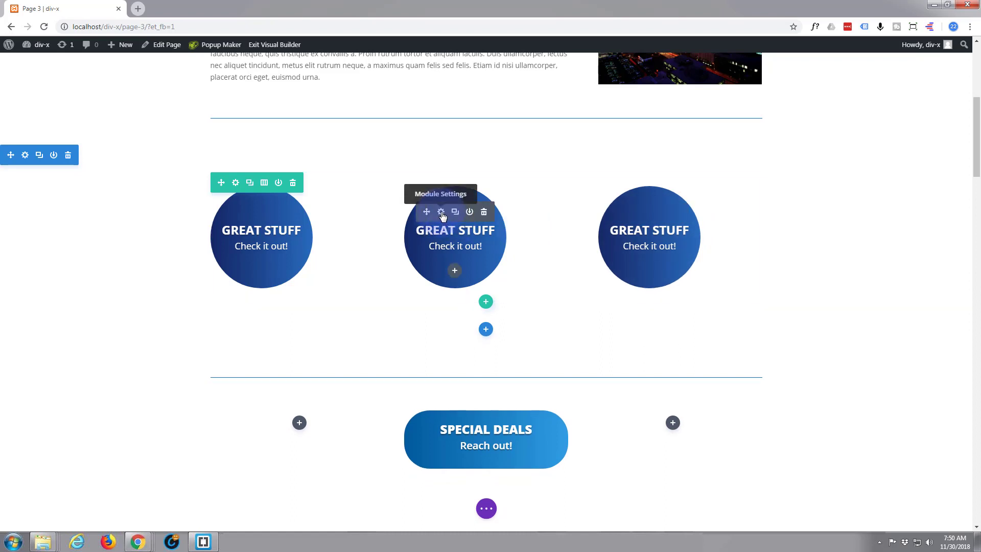
click(441, 212)
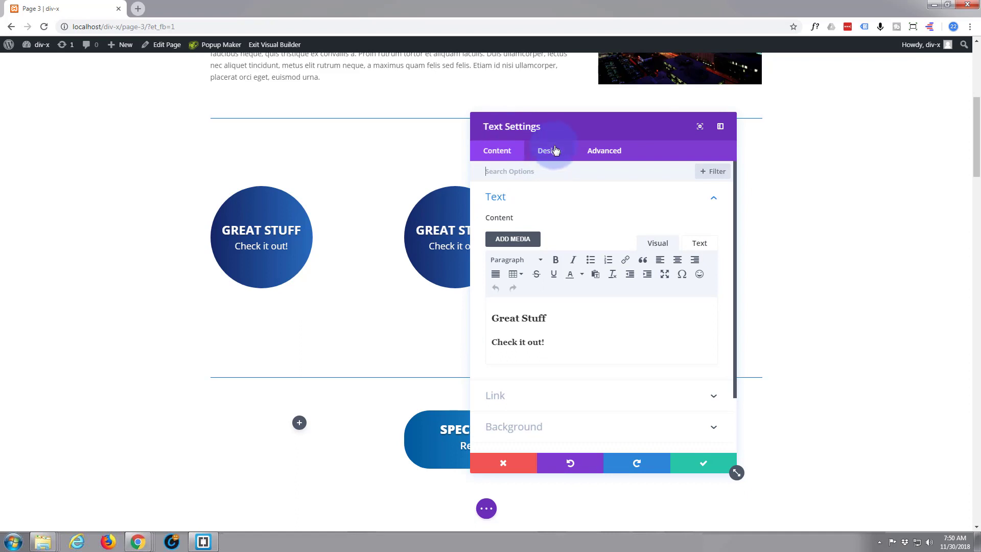
click(554, 153)
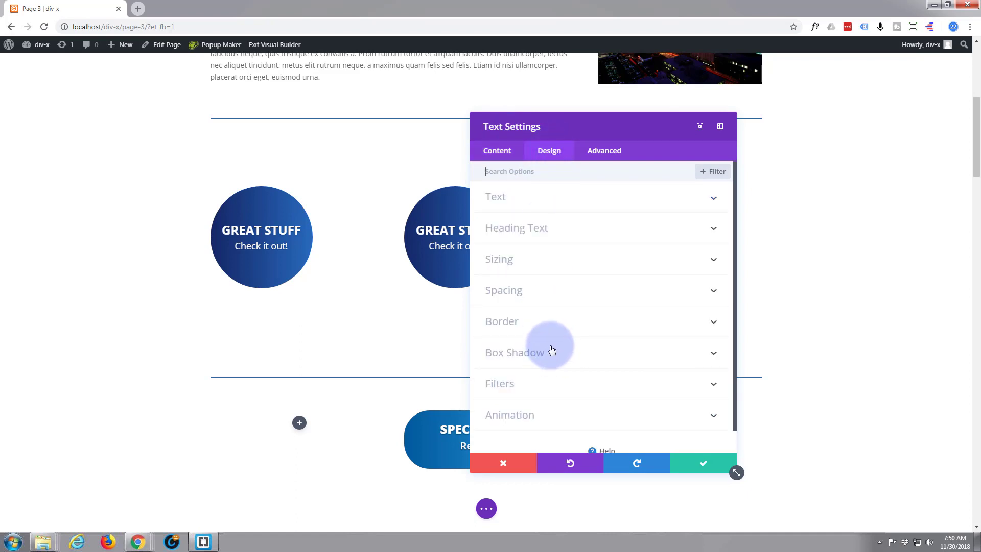
click(493, 152)
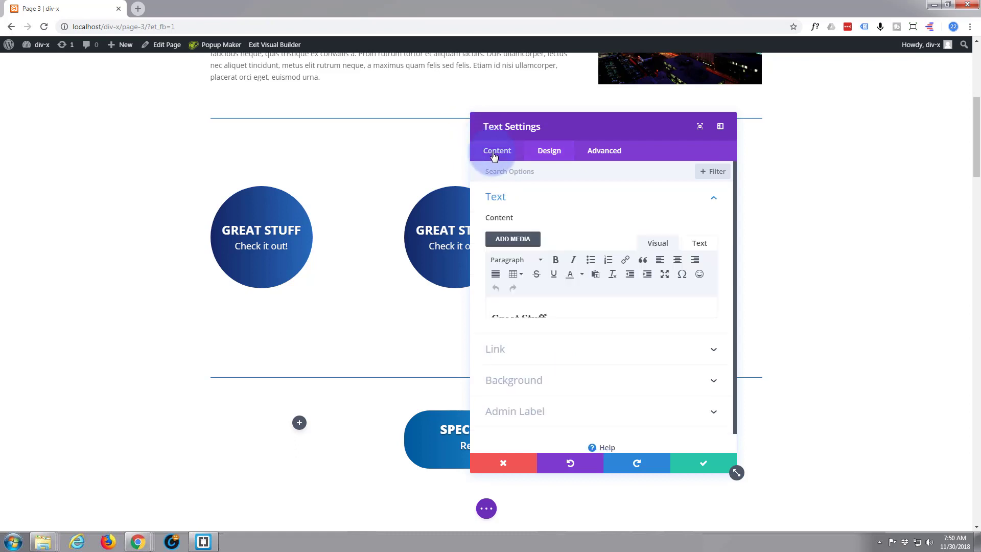
click(514, 380)
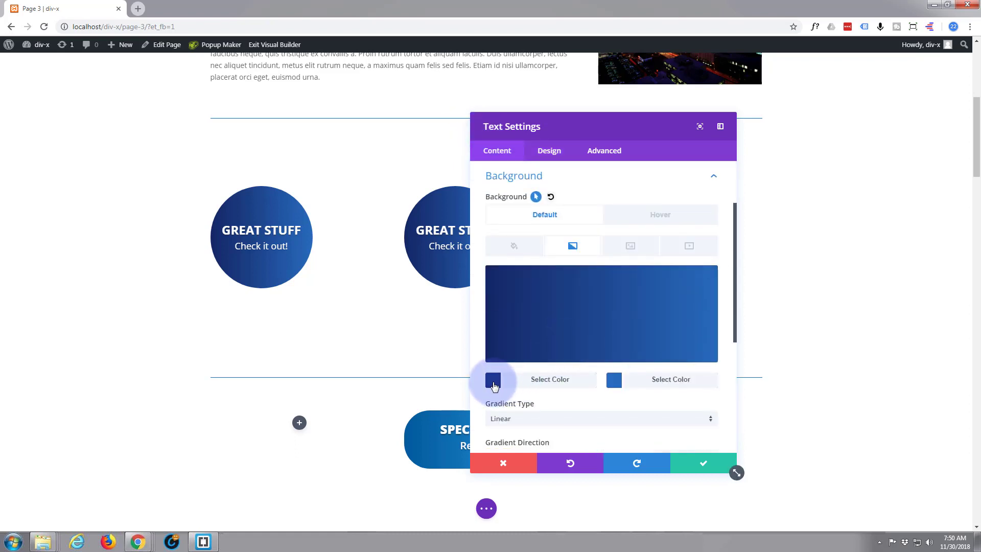
click(493, 381)
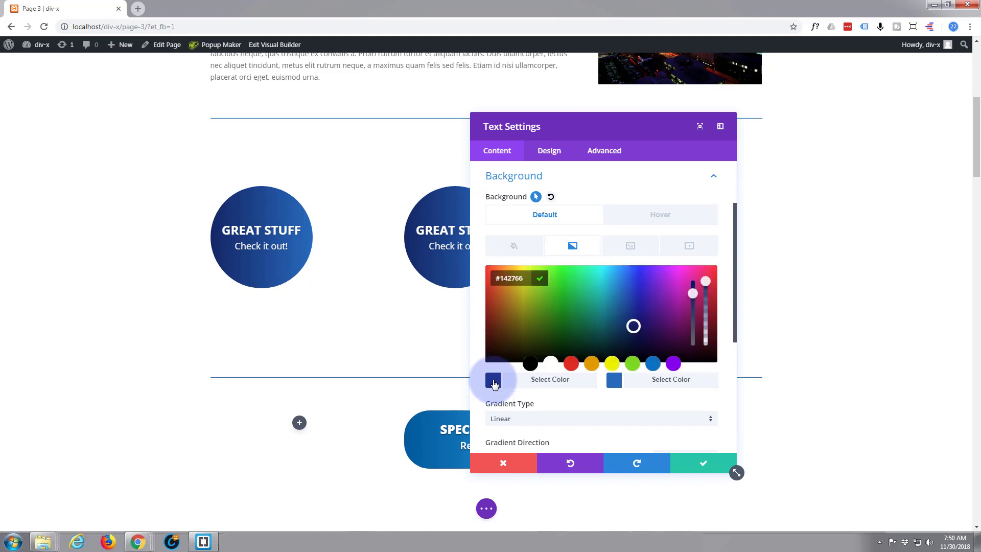
click(561, 279)
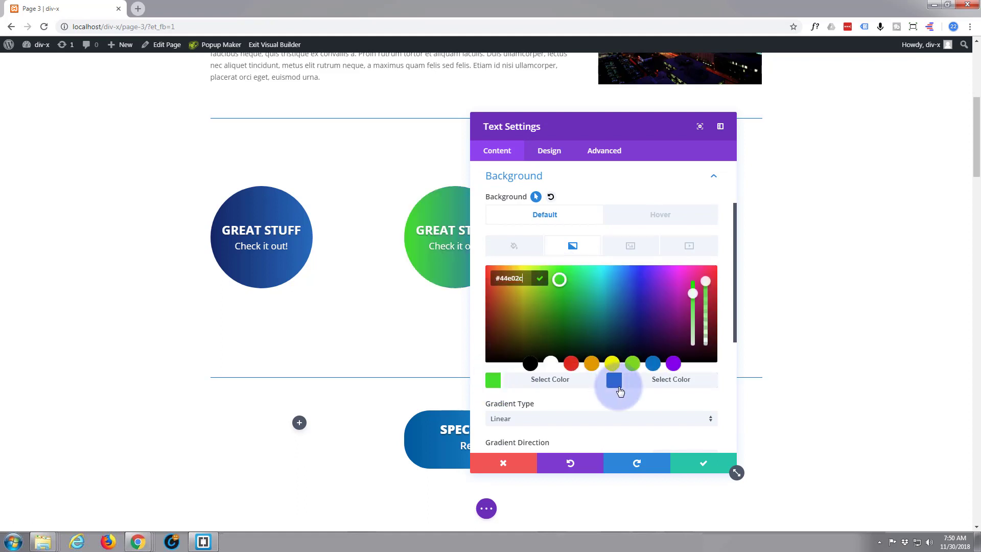
- Set the second color of the middle circle's background gradient to turquoise #2bced1 and save the module settings
click(656, 387)
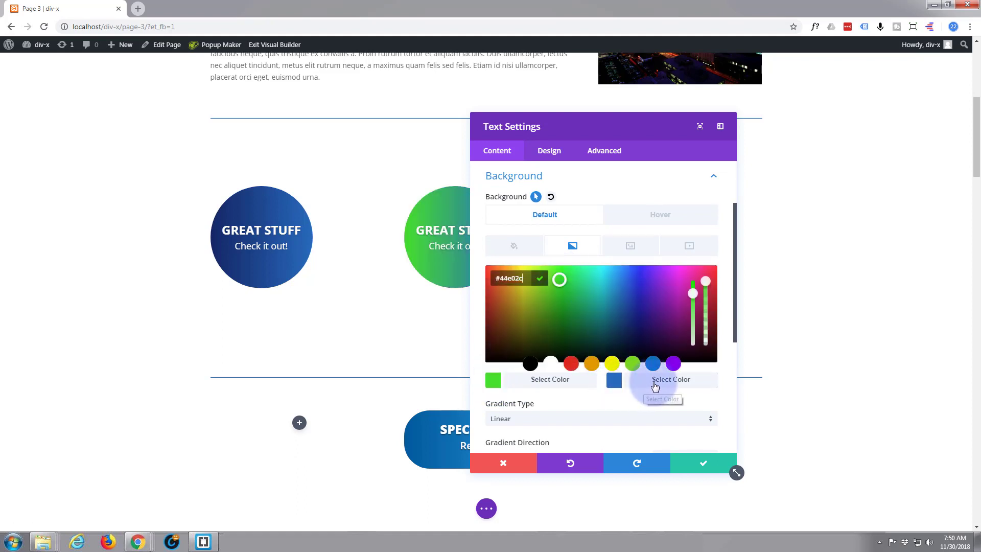
click(595, 300)
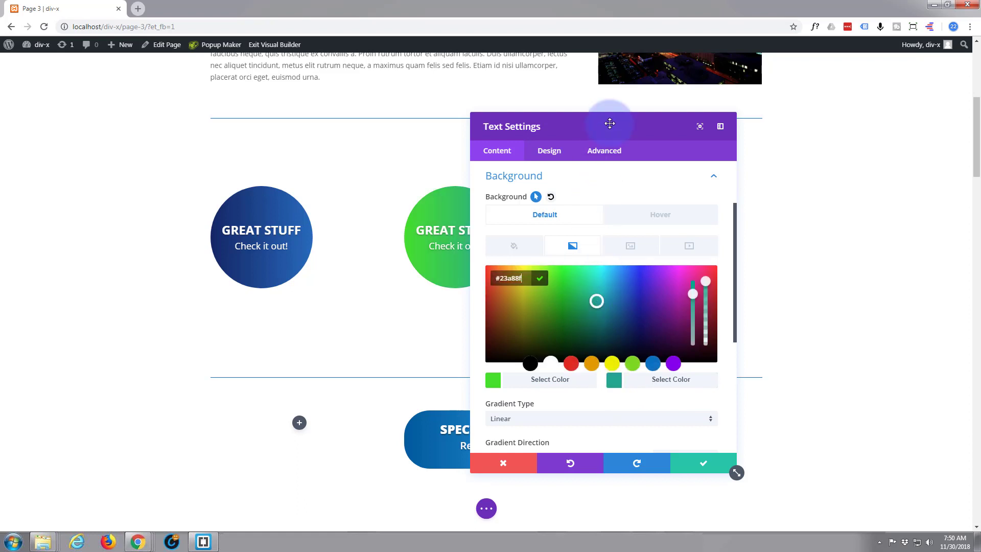
drag(610, 123, 772, 126)
click(761, 204)
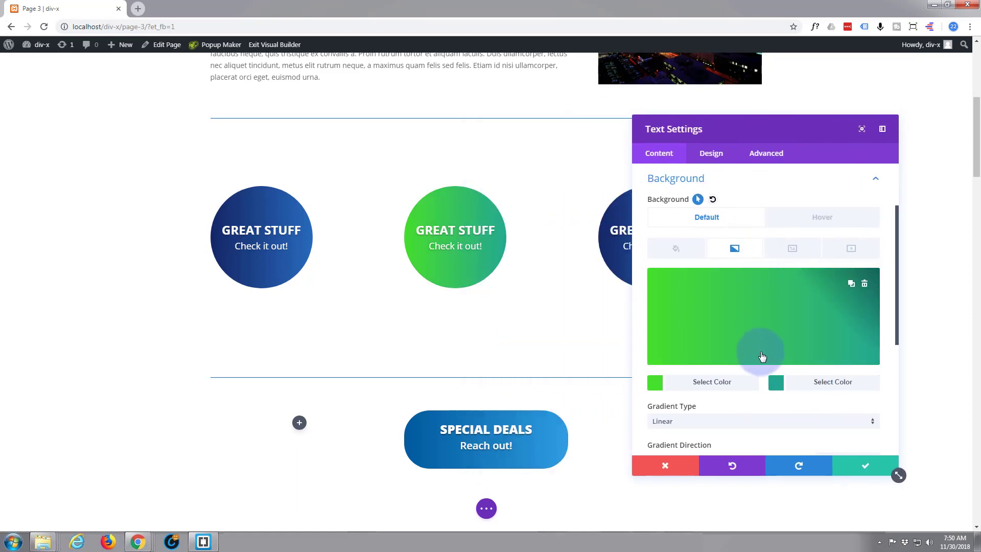
click(775, 381)
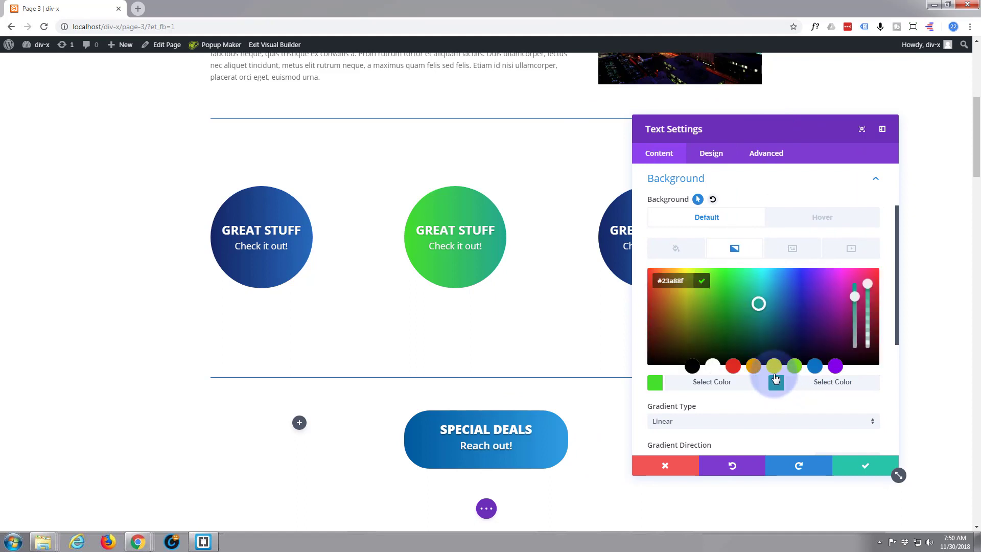
click(766, 287)
click(840, 417)
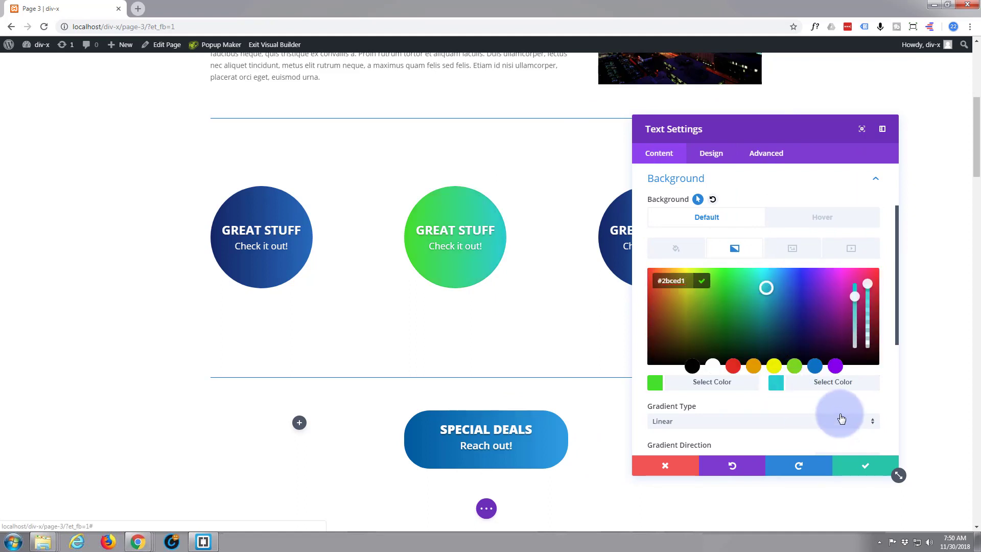
click(867, 470)
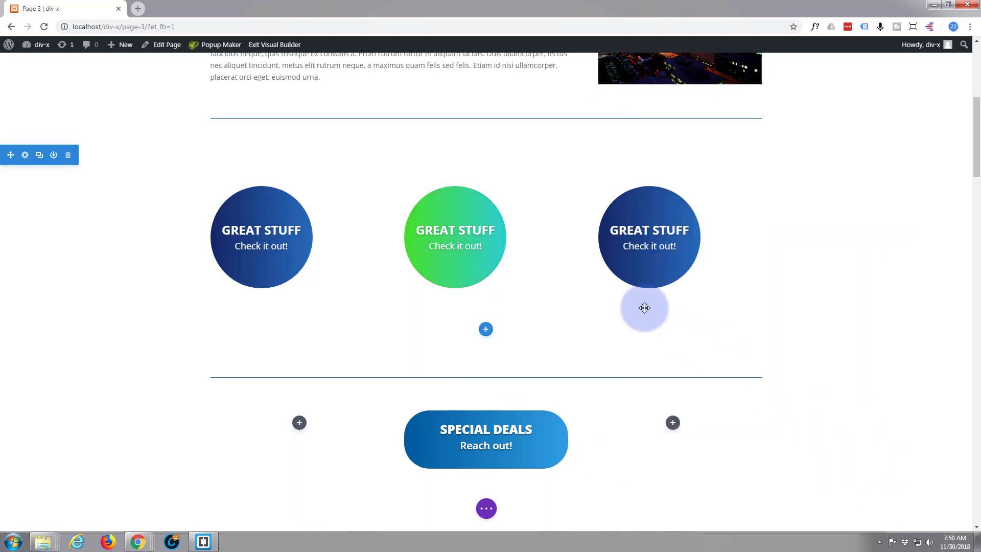
- Set the first color of the third Great Stuff circle's default background gradient to magenta and save the module settings
mouse_move(640, 249)
click(636, 213)
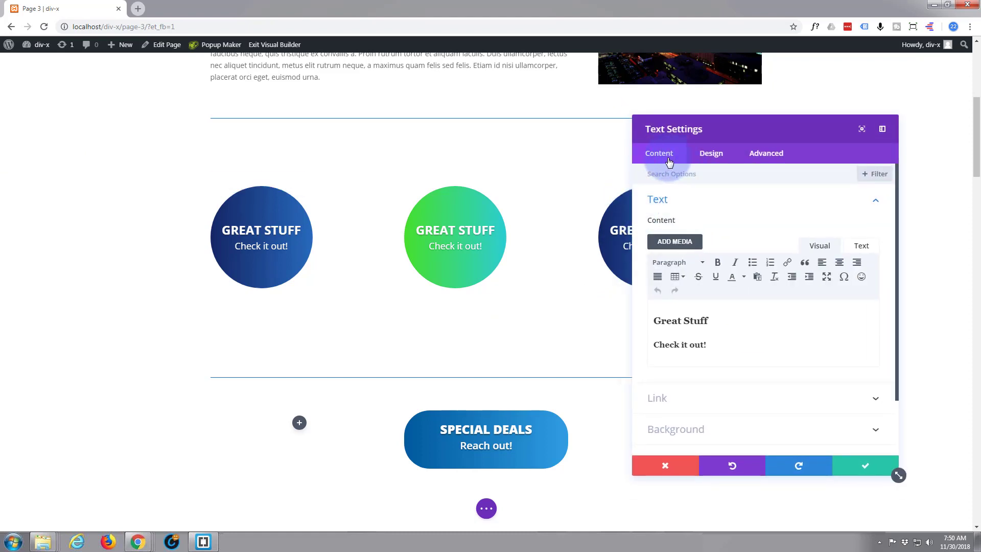
click(679, 429)
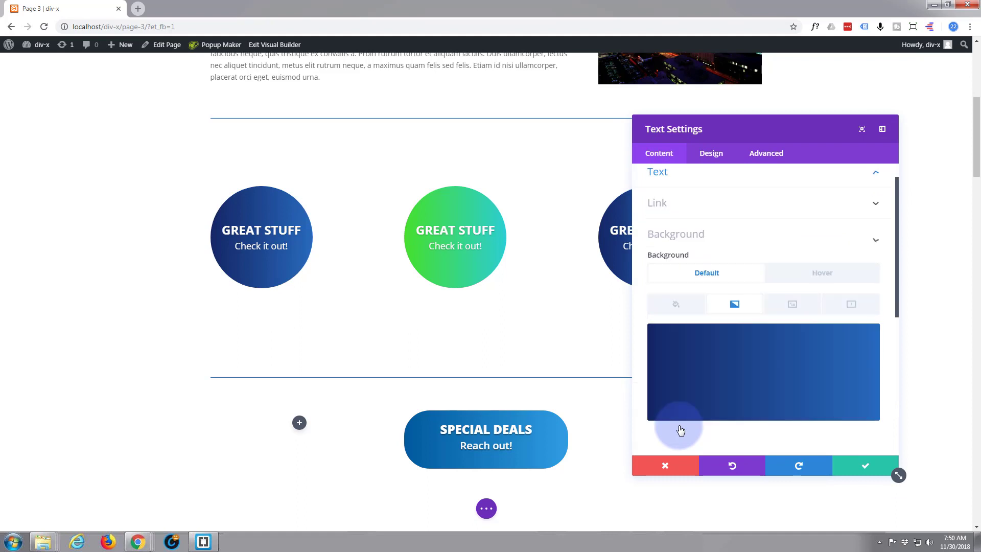
click(712, 384)
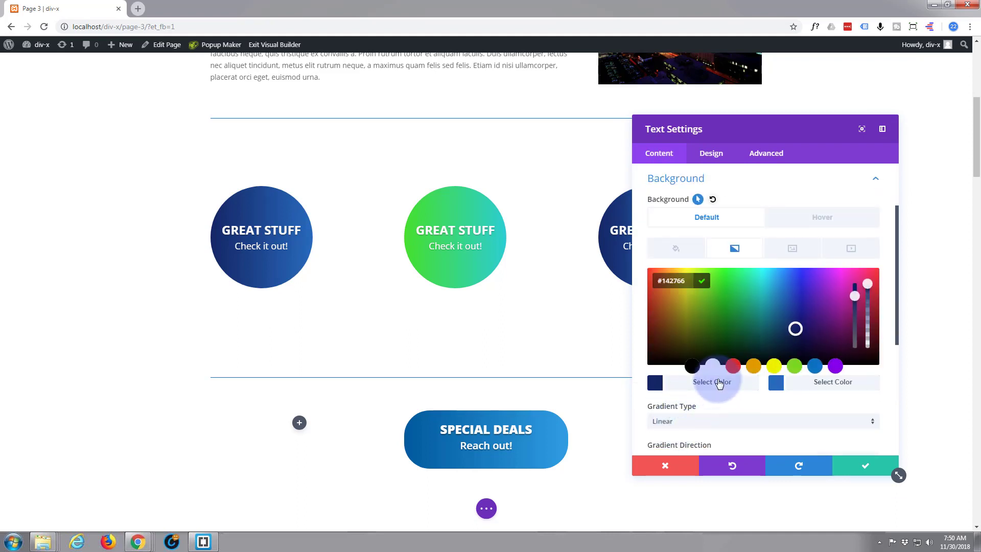
click(841, 290)
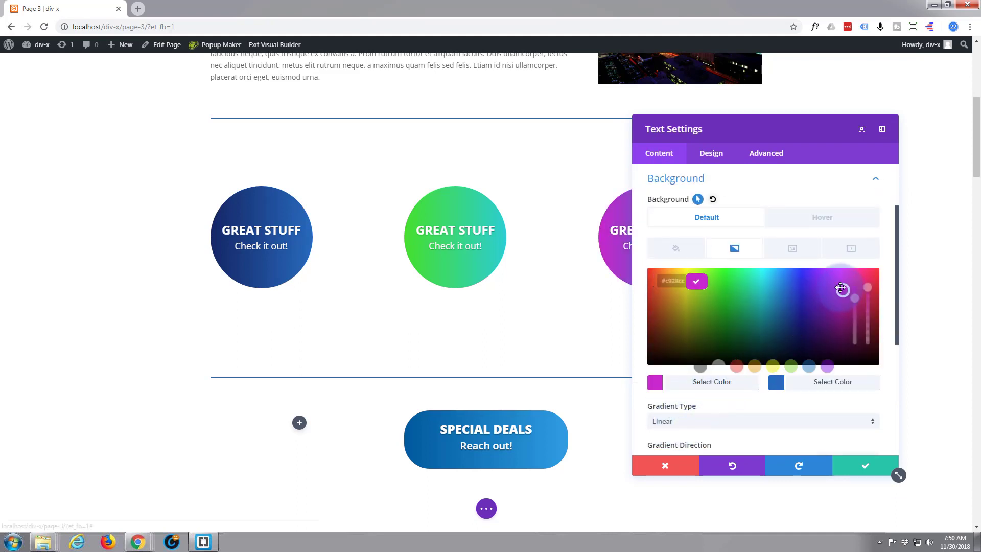
mouse_move(799, 130)
mouse_down()
mouse_move(601, 366)
mouse_move(853, 300)
mouse_move(840, 306)
mouse_move(814, 133)
mouse_up()
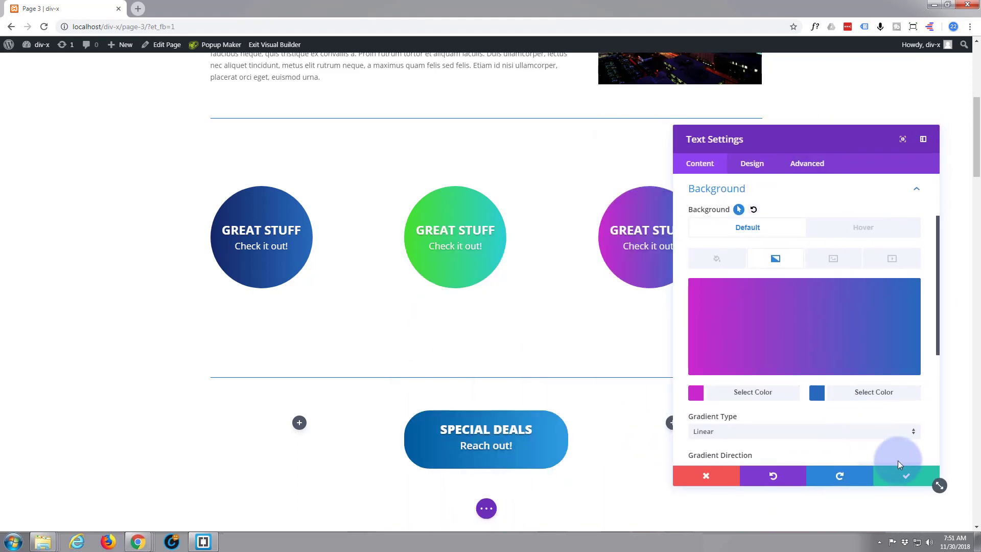
click(905, 474)
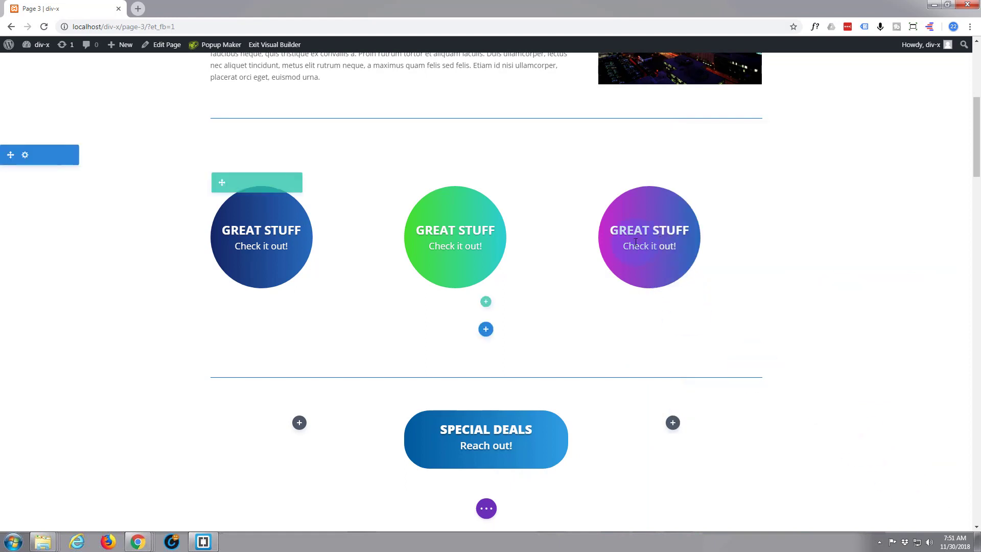
- Save the page with the three circles and exit the Visual Builder to view them on the live page
mouse_move(446, 244)
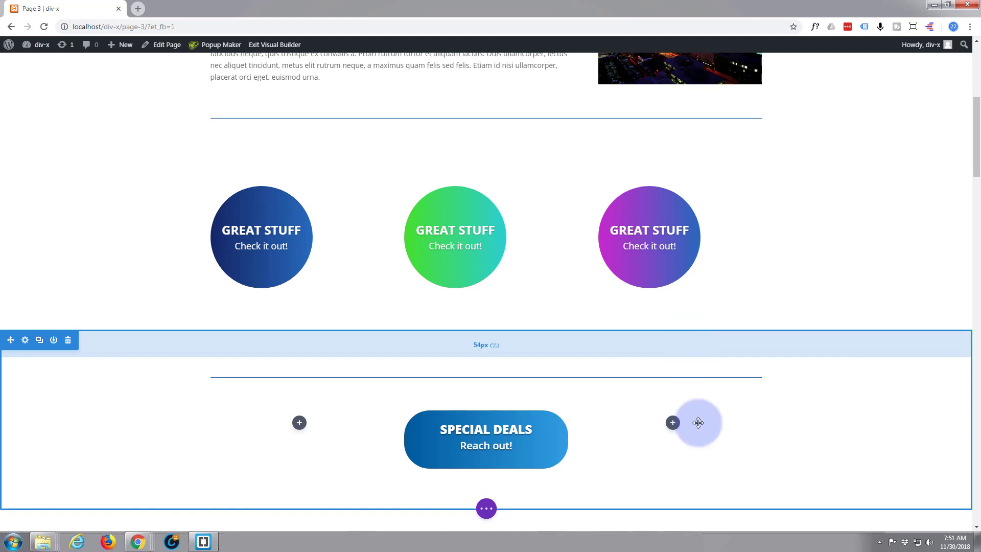
click(485, 509)
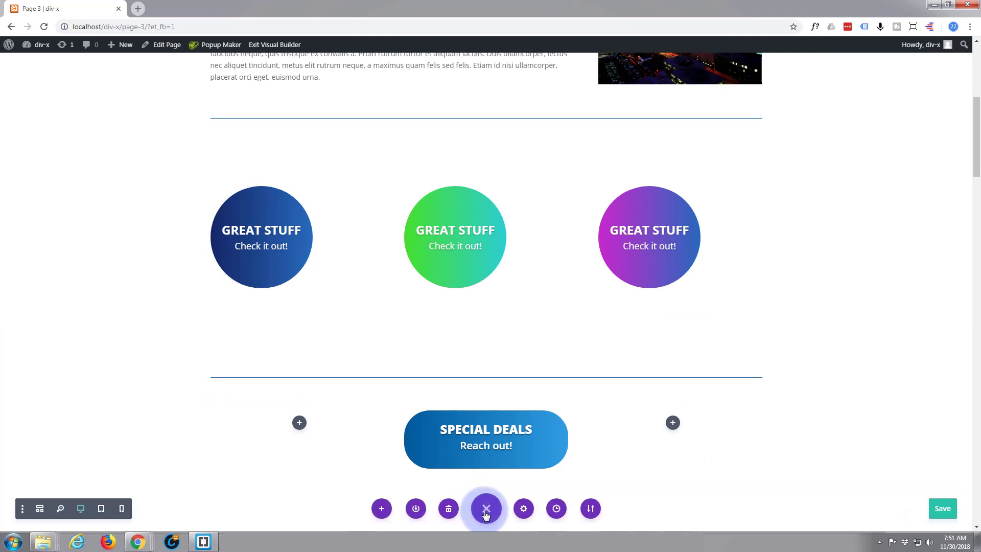
click(943, 513)
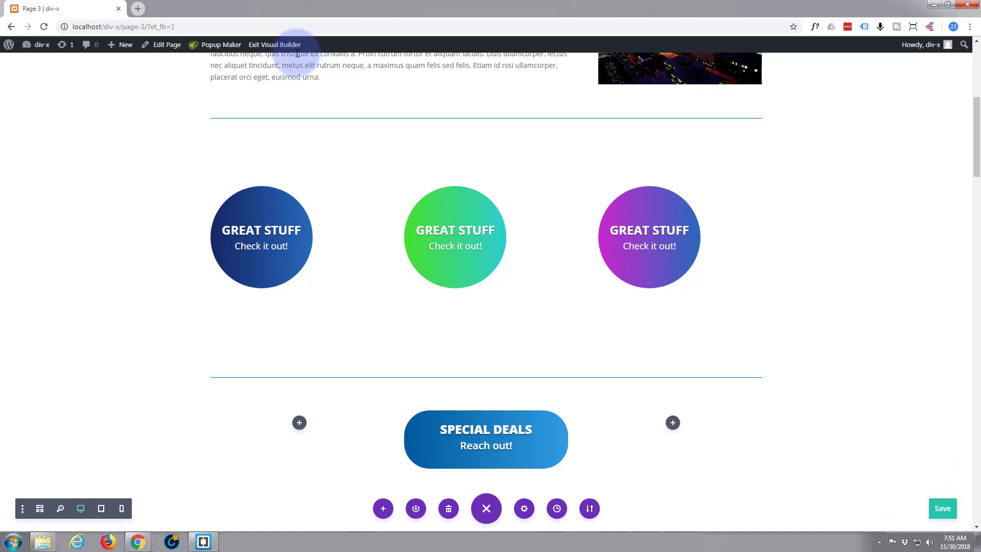
click(281, 45)
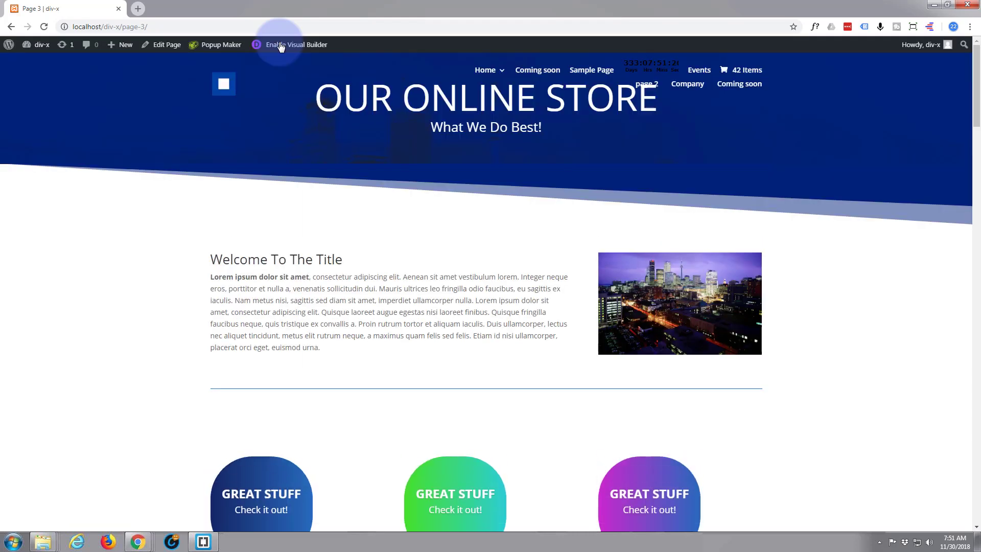
scroll(196, 146, down, 7)
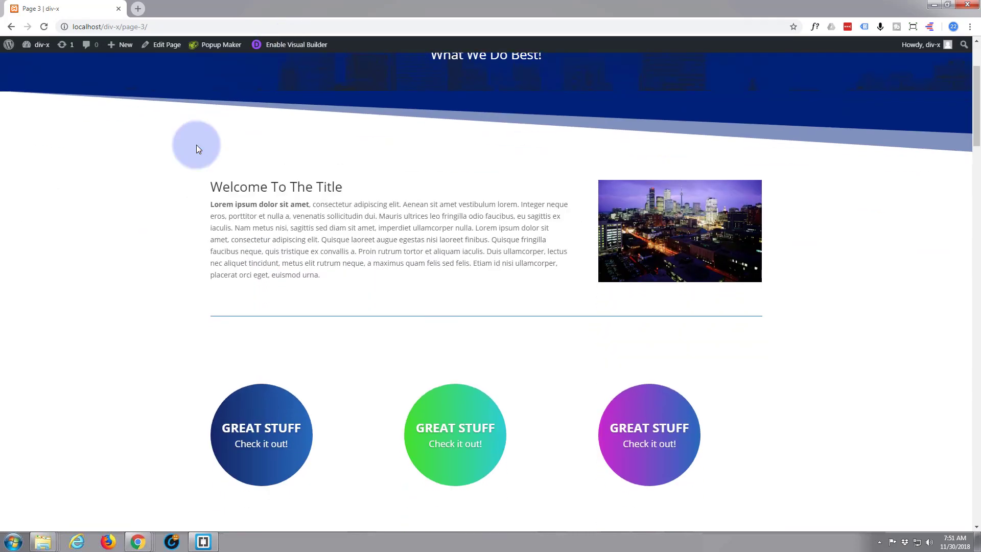